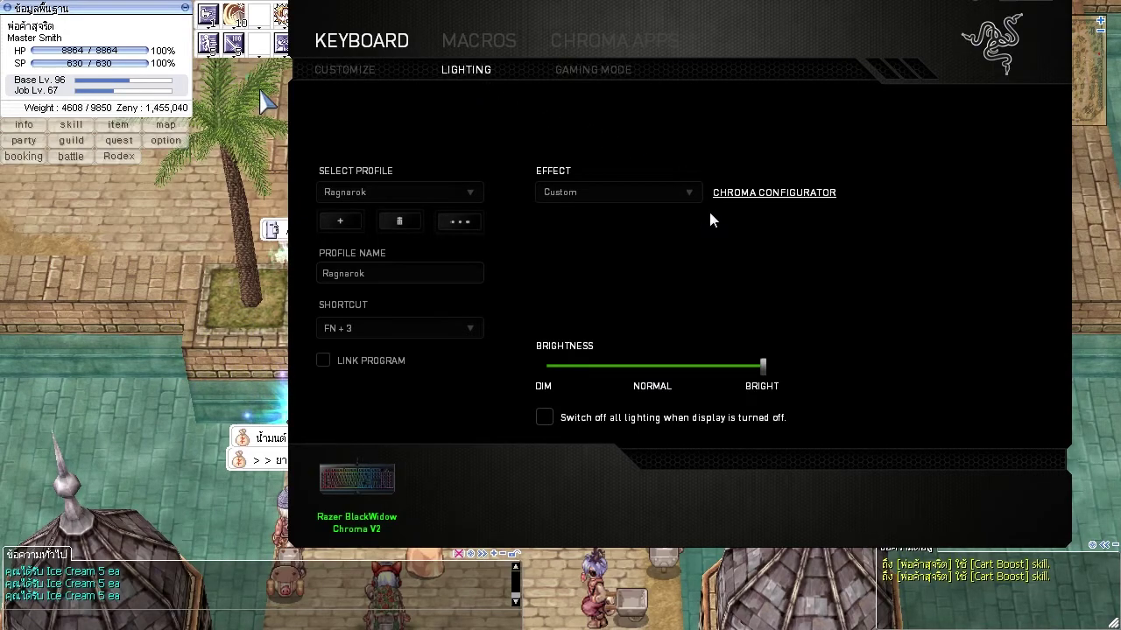
Open the Chroma Configurator for the Ragnarok profile's custom lighting and bring its whole window into view
left_click(729, 193)
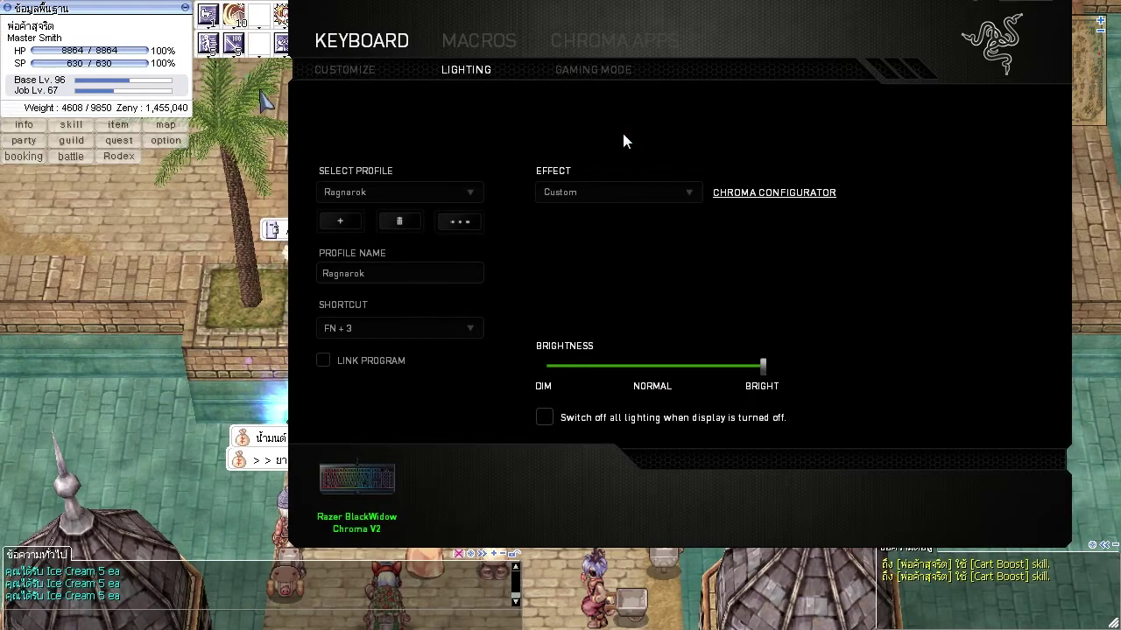
key("alt+Tab")
key("alt+Tab")
key("alt+Tab")
key("alt+Tab")
key("alt+Tab")
key("alt+Tab")
key("alt+Tab")
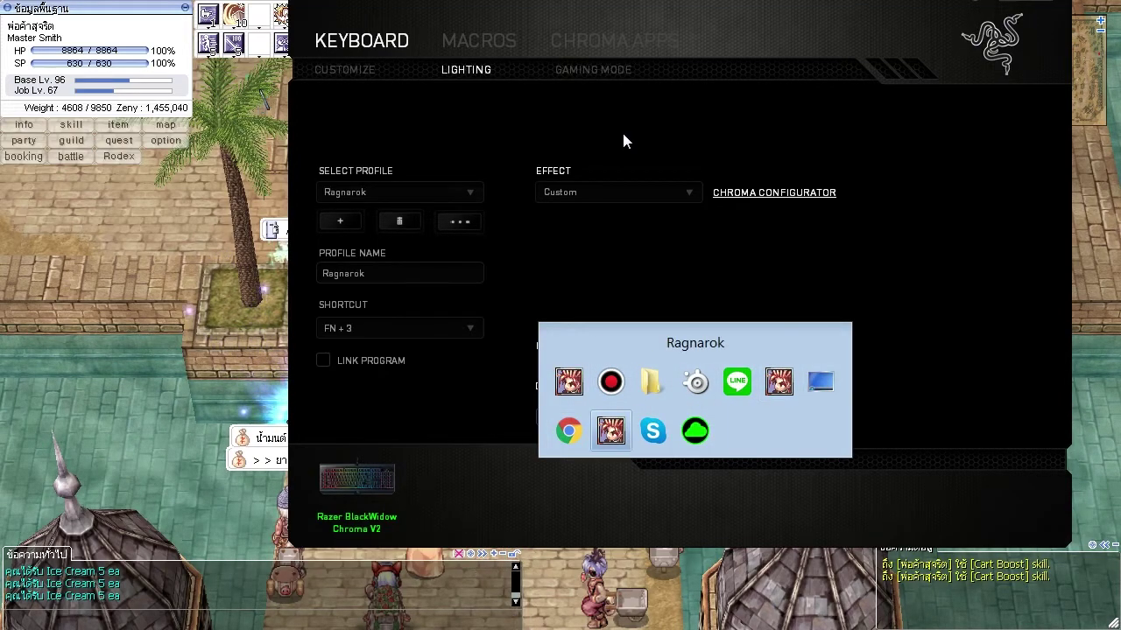
left_click_drag(615, 102, 474, 25)
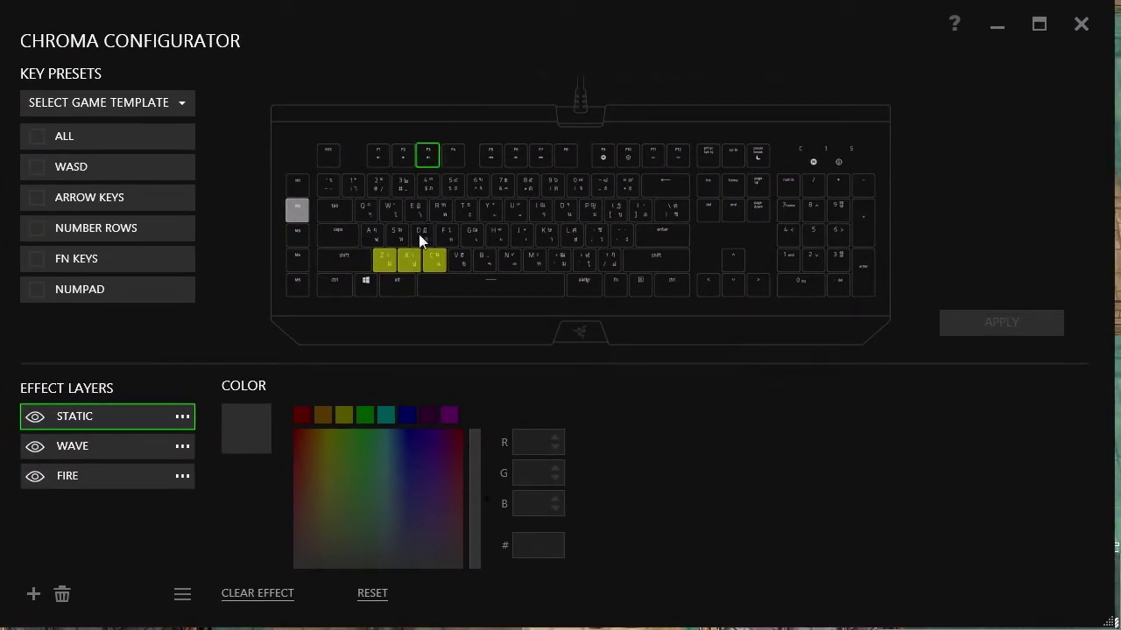
Examine the keys assigned to the Static and Wave effect layers, including the Wave patterns on the number and macro keys
mouse_move(392, 262)
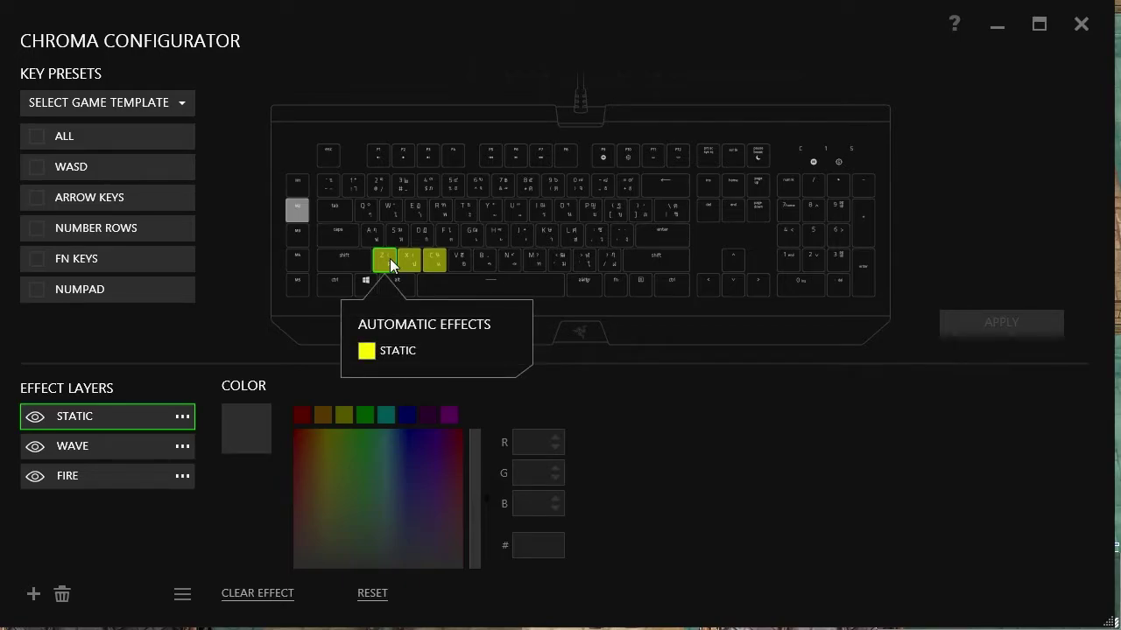
mouse_move(436, 266)
left_click(140, 454)
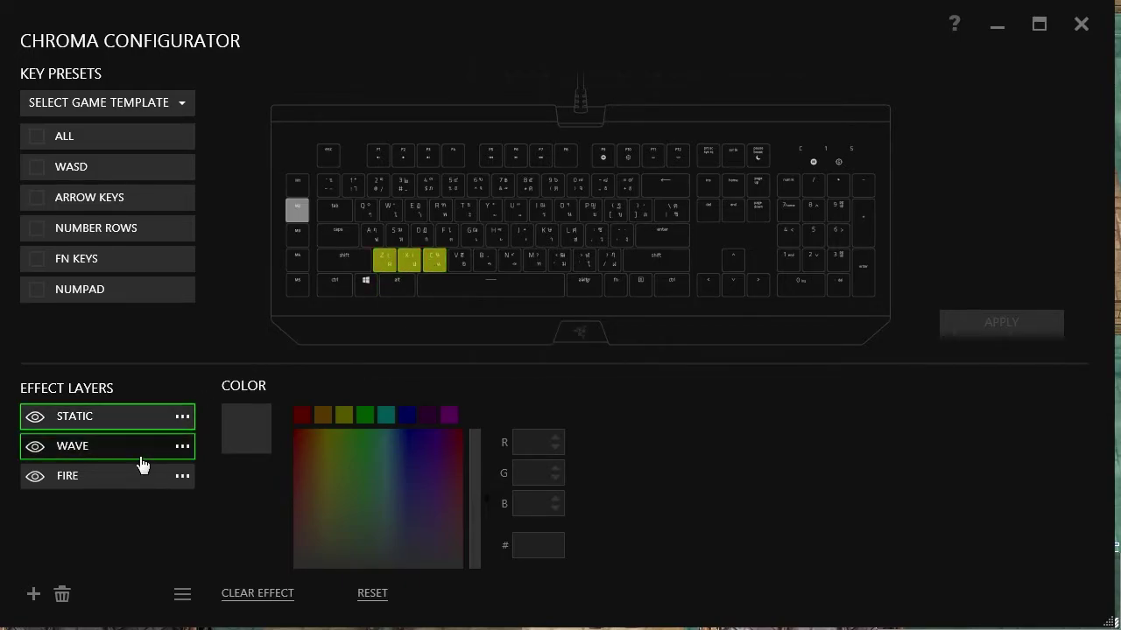
mouse_move(347, 188)
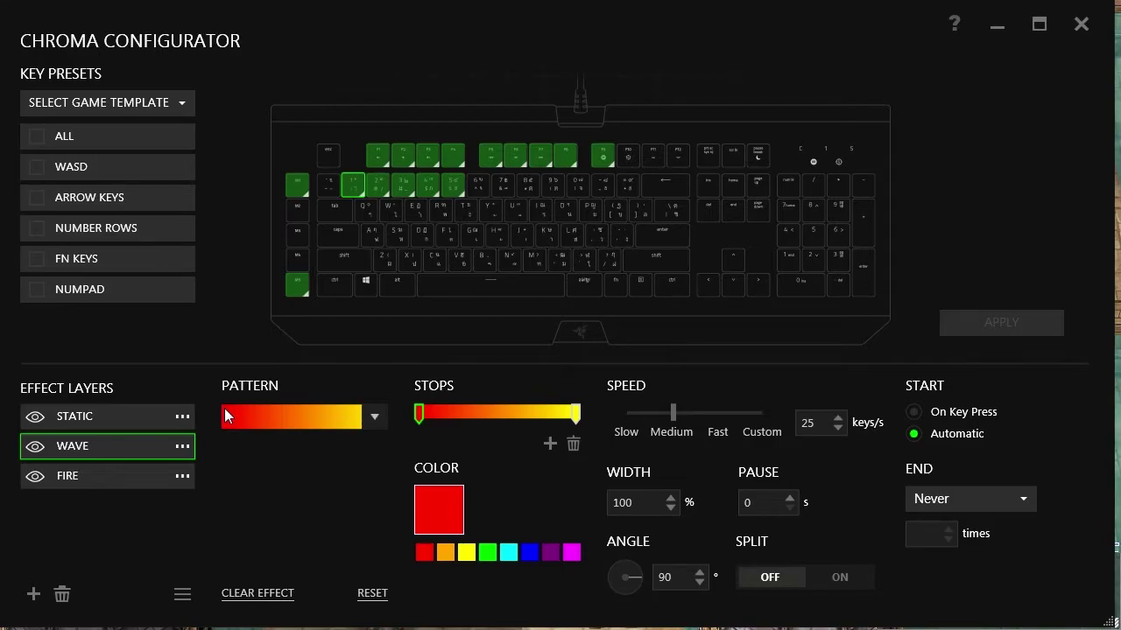
left_click(372, 417)
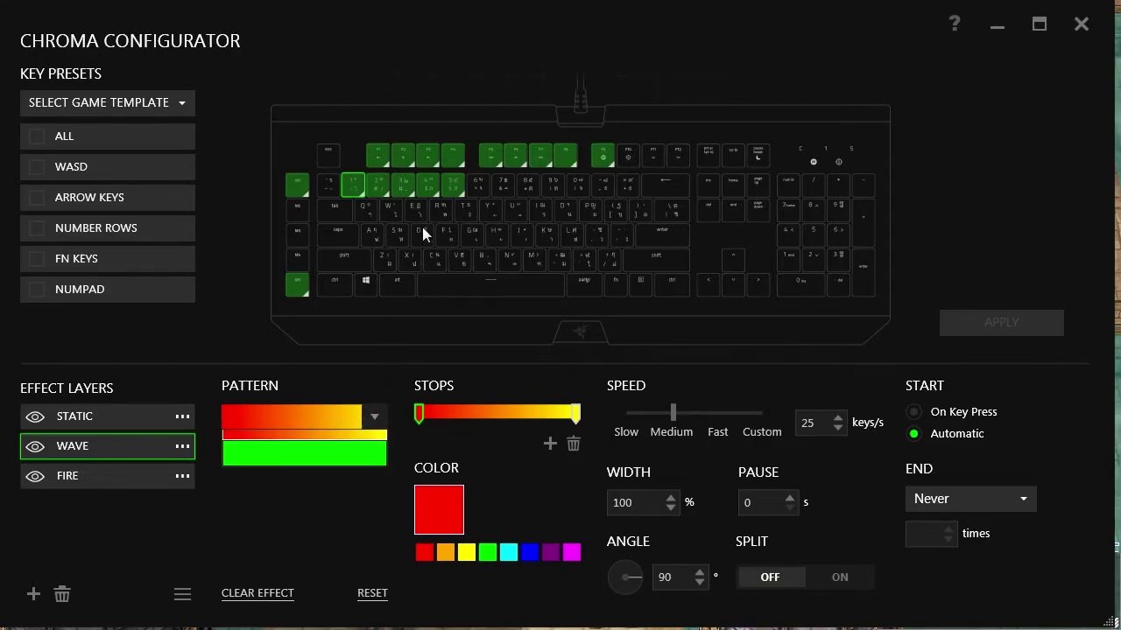
left_click(379, 190)
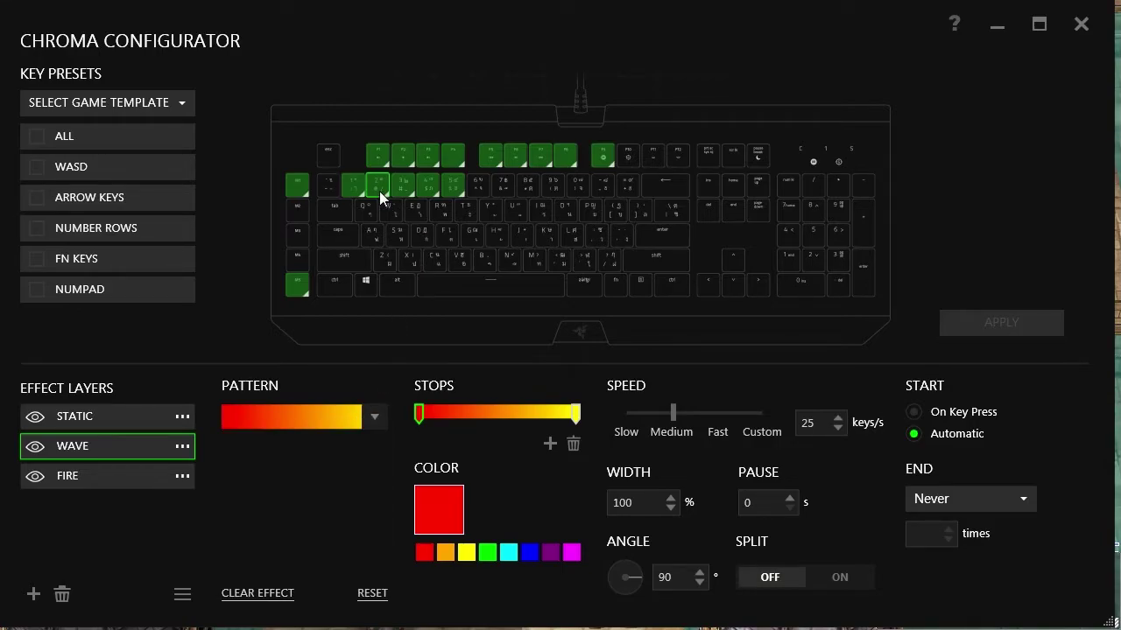
mouse_move(427, 188)
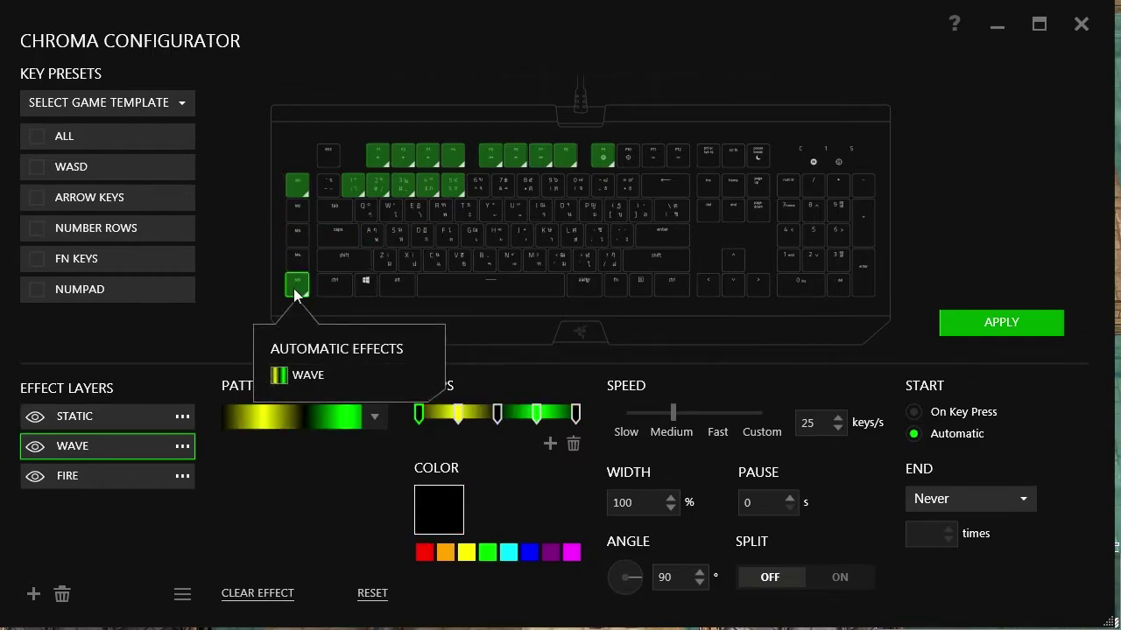
mouse_move(298, 192)
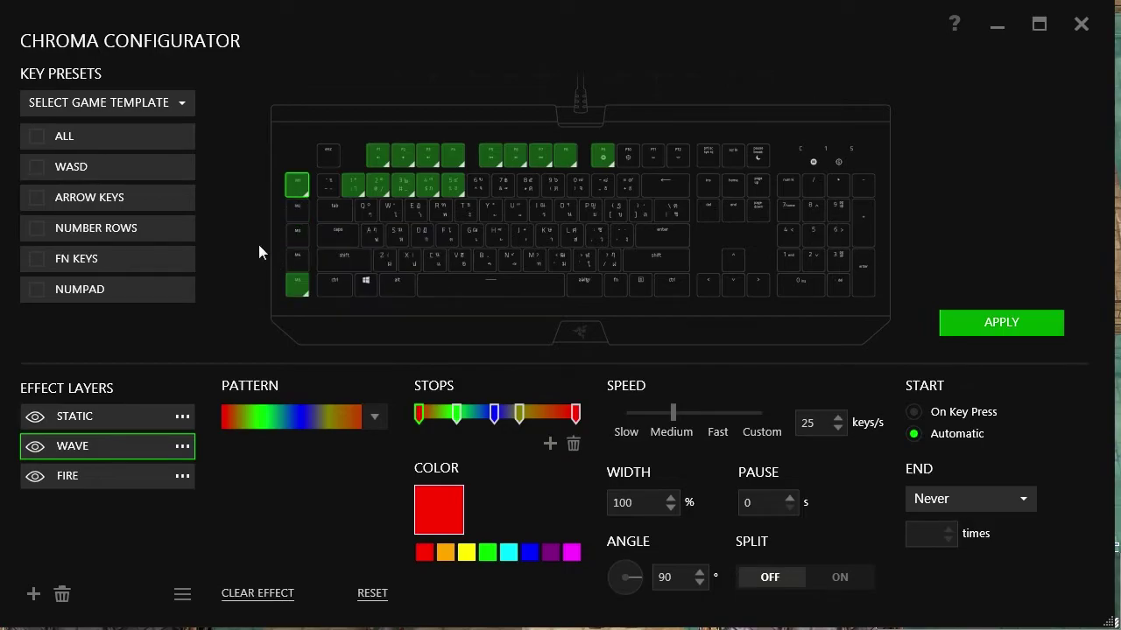
left_click(669, 313)
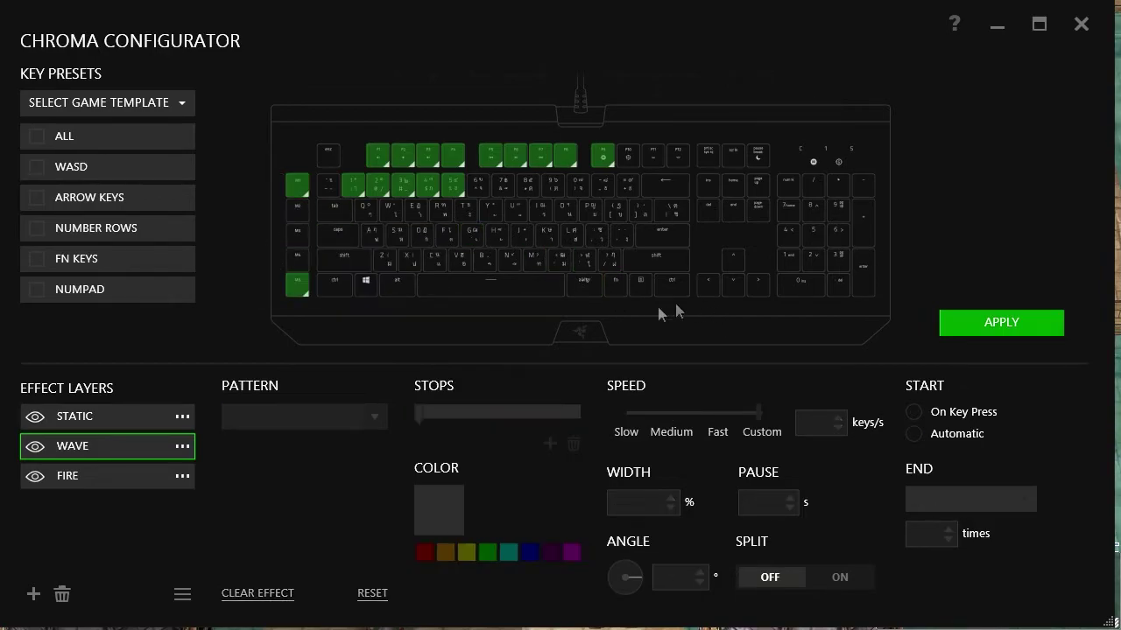
left_click(381, 187)
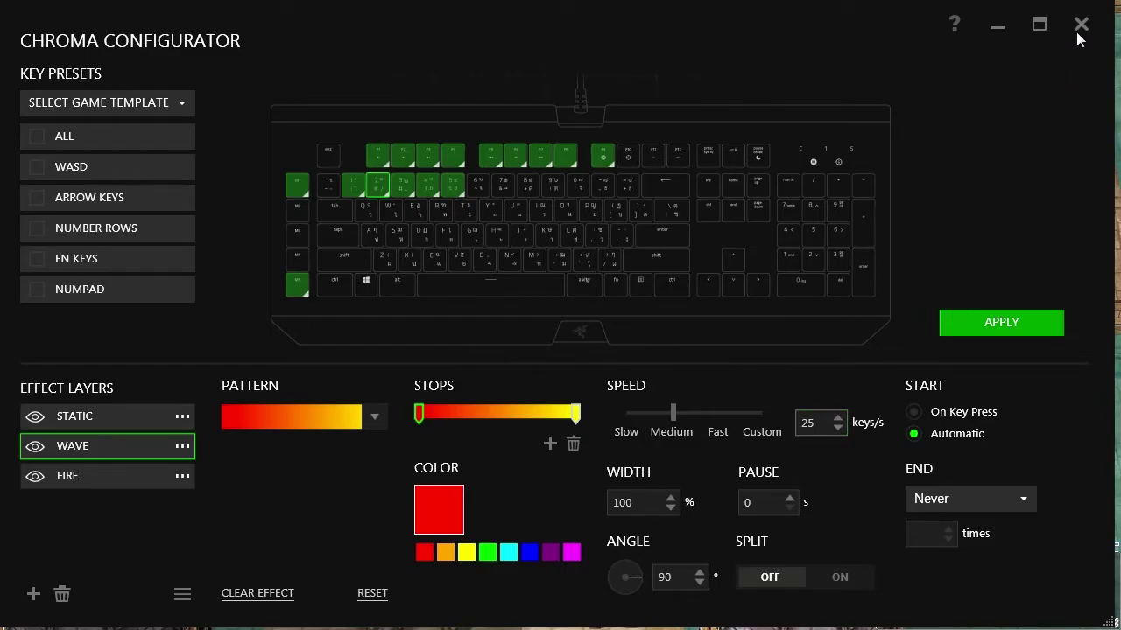
View the available game templates, and close the Chroma Configurator without applying the effects
left_click(178, 102)
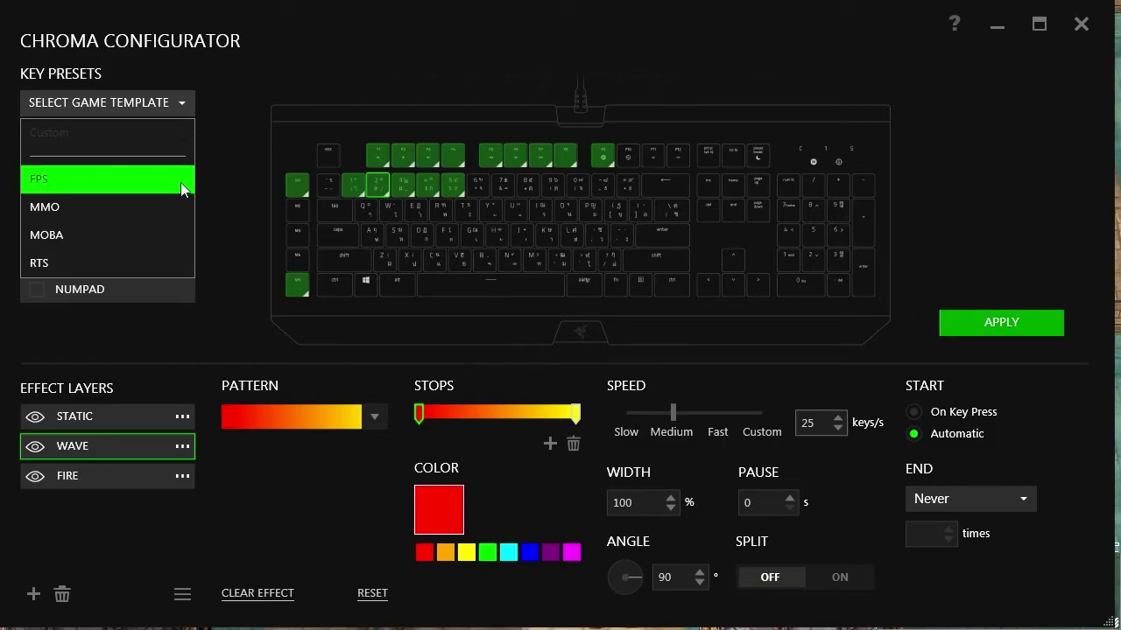
left_click(972, 95)
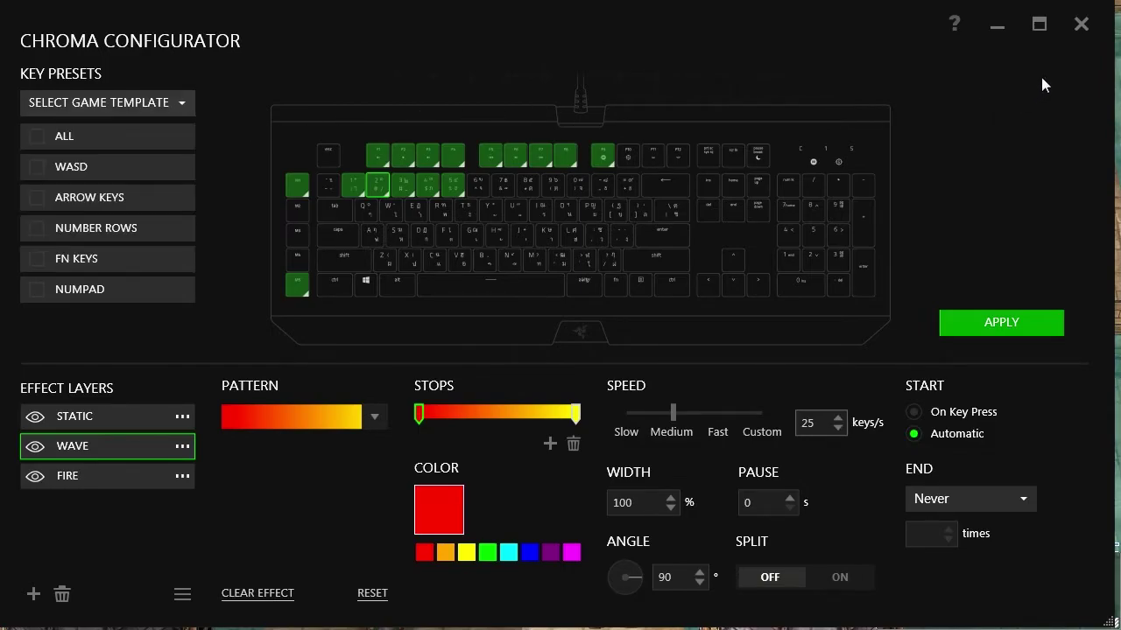
left_click(1081, 26)
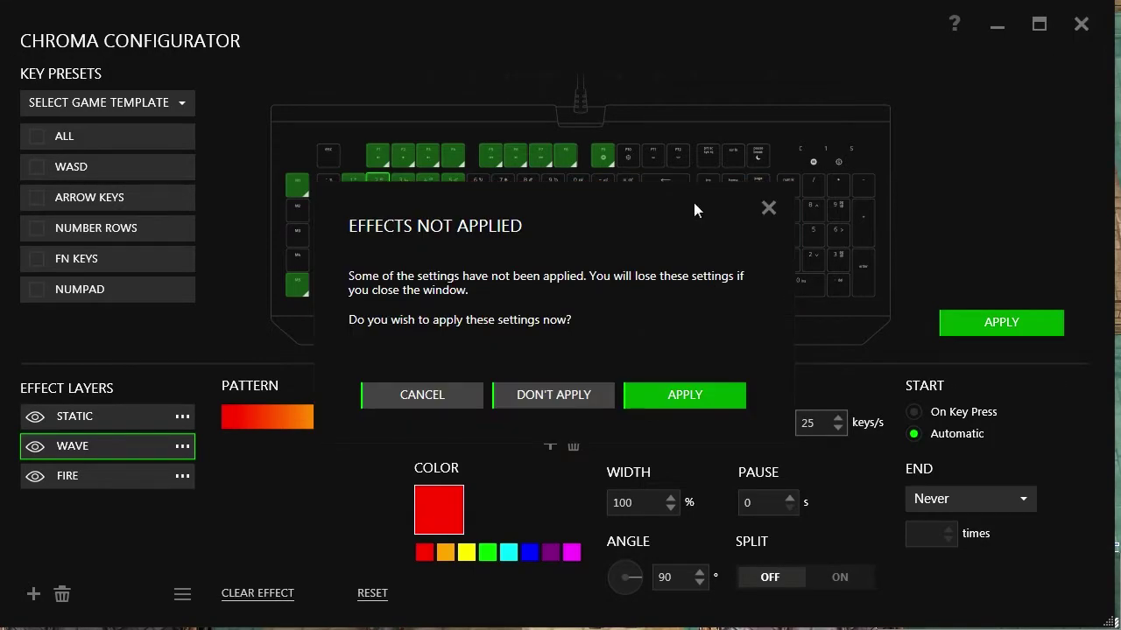
left_click(560, 399)
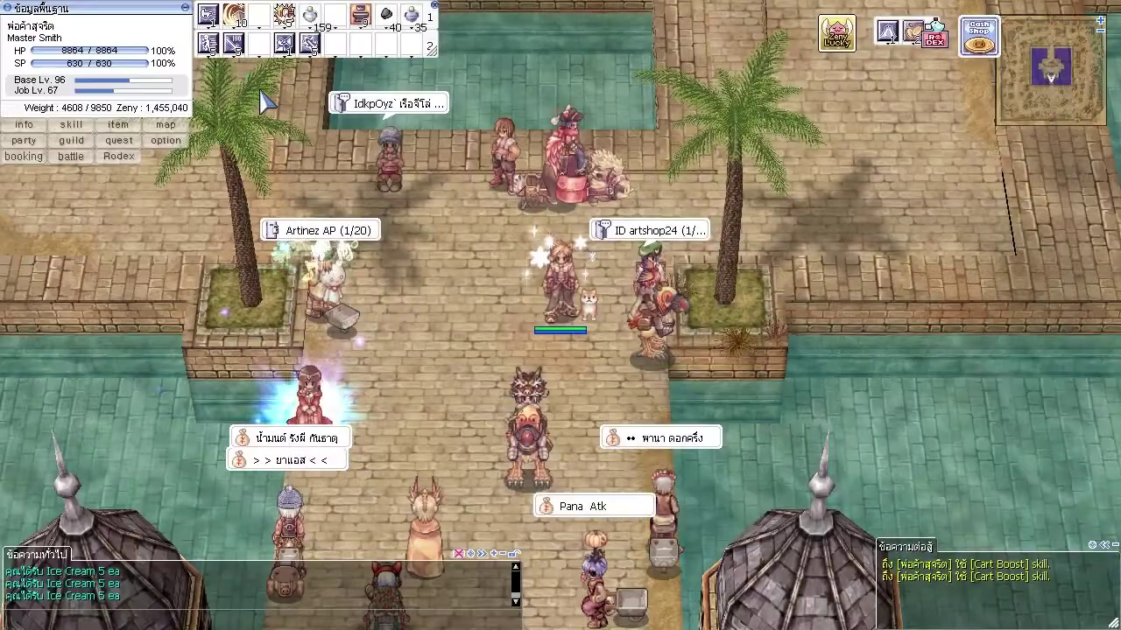
Switch to the Razer keyboard software and review the Gaming Mode settings for disabled keys
key("alt+Tab")
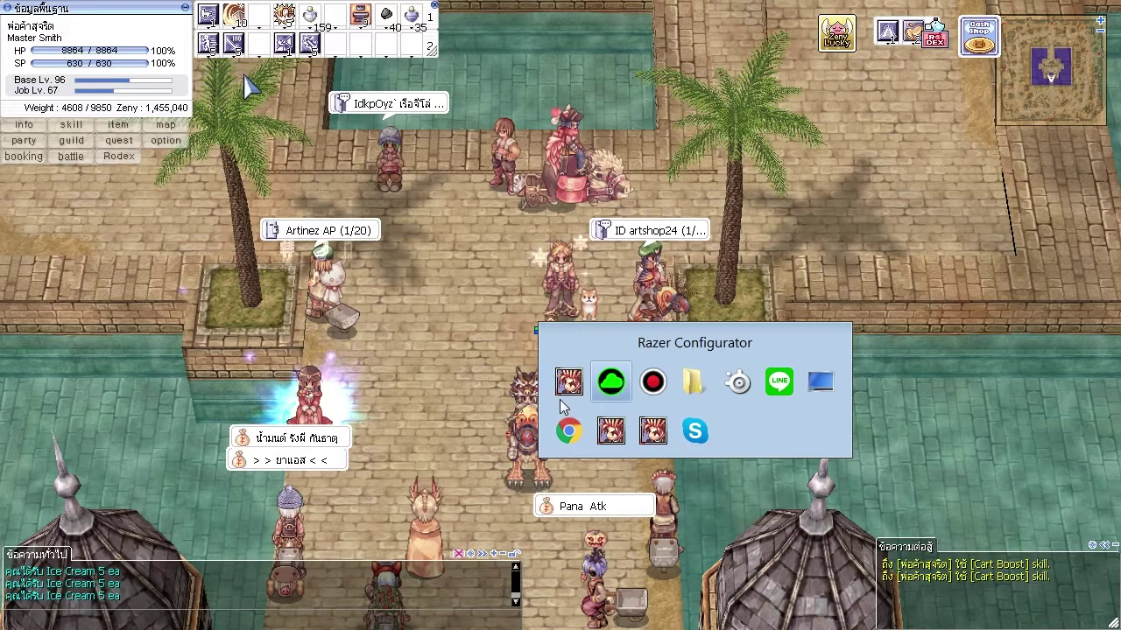
left_click(611, 382)
left_click(589, 76)
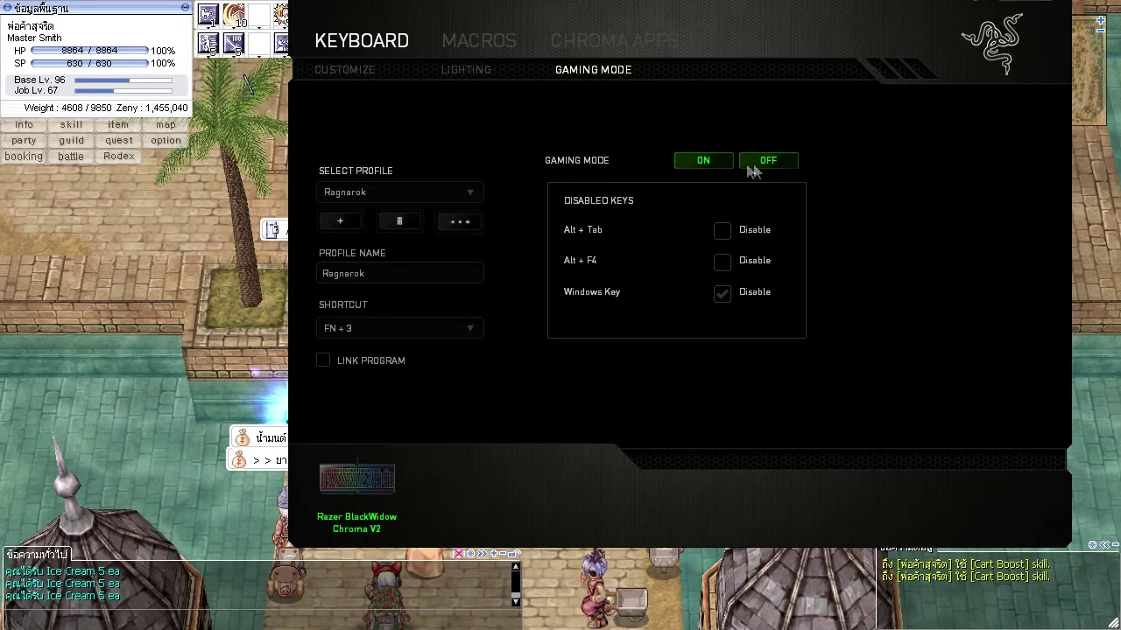
left_click(721, 294)
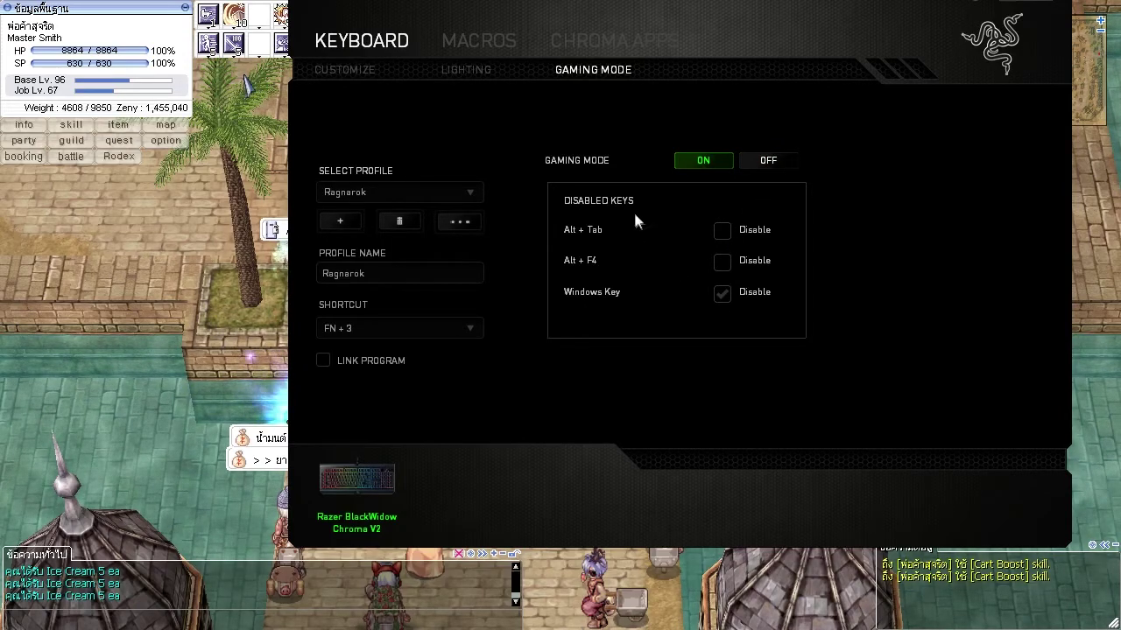
Look through the keyboard customization, Macros and Chroma Apps pages, ending on keyboard customization
left_click(350, 69)
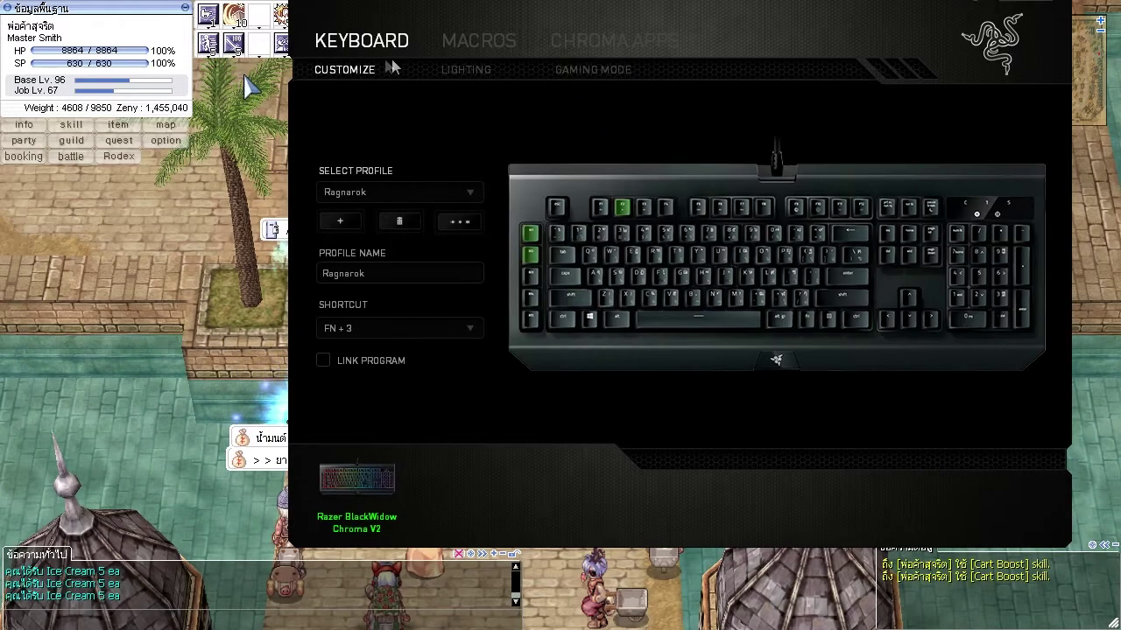
left_click(444, 45)
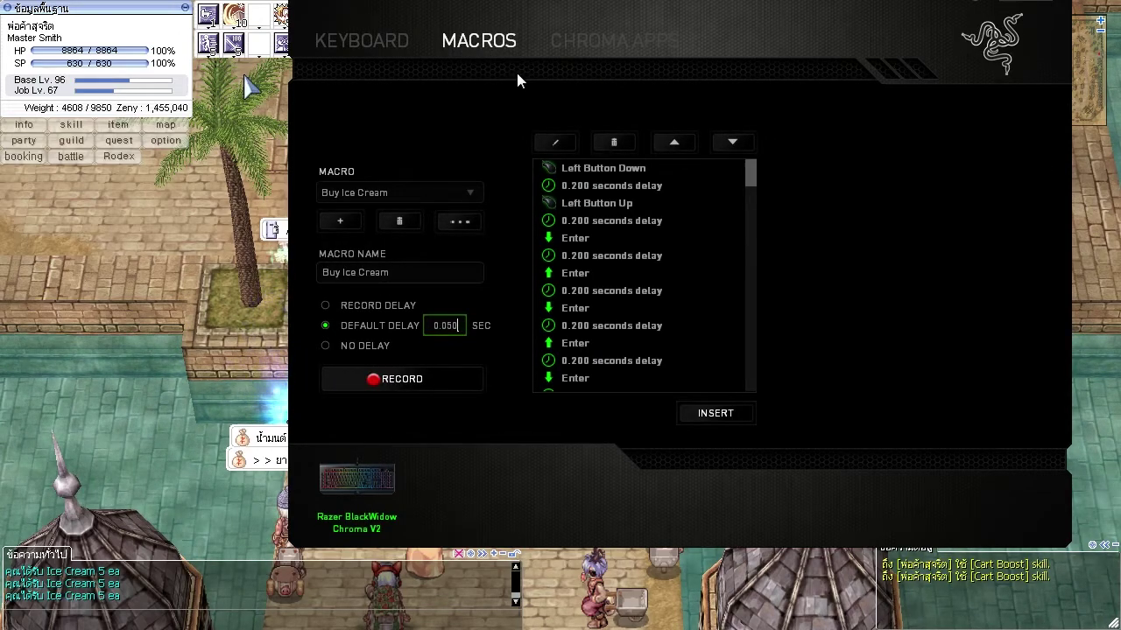
left_click(563, 52)
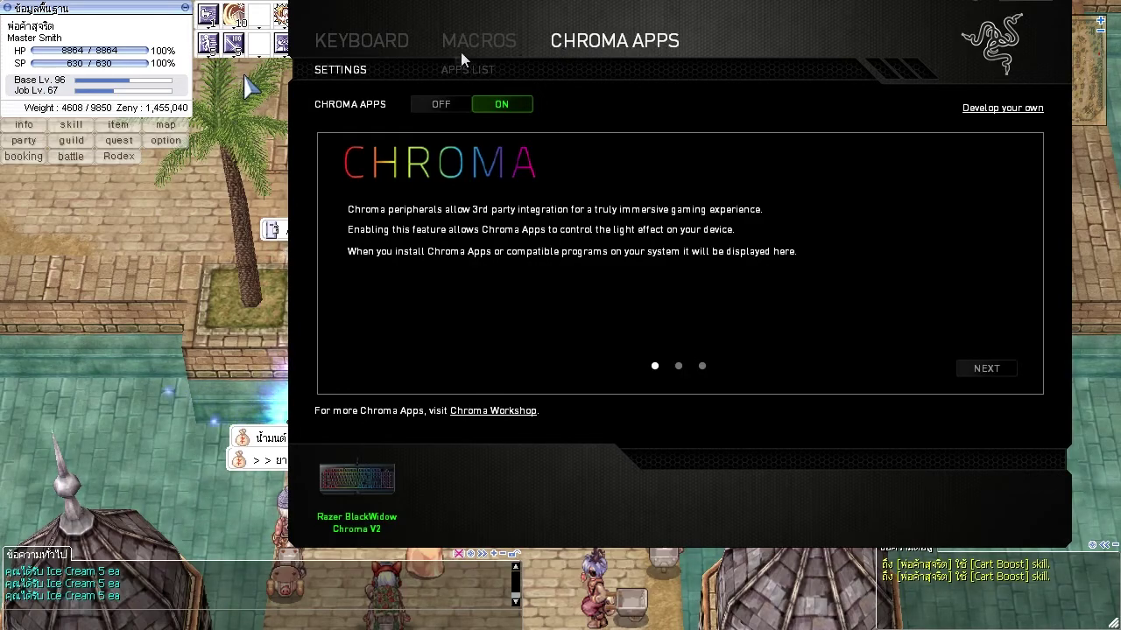
left_click(387, 51)
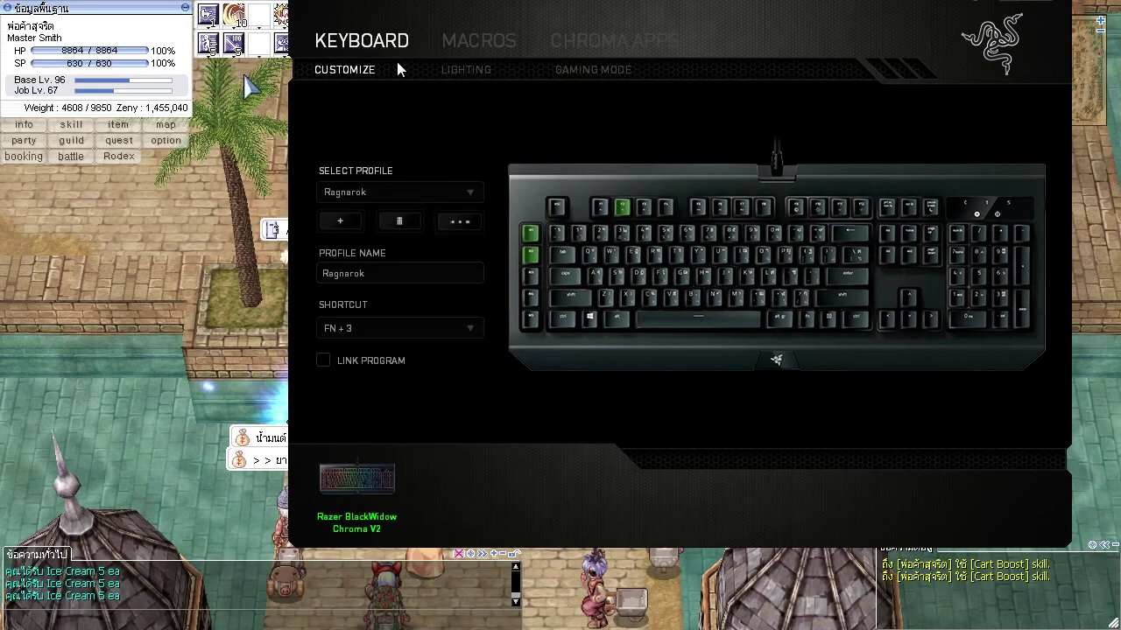
Switch to SteelSeries Engine 3 and list the configurations available for the Rival 500 mouse
key("alt+Tab")
key("alt+Tab")
key("alt+Tab")
key("alt+Tab")
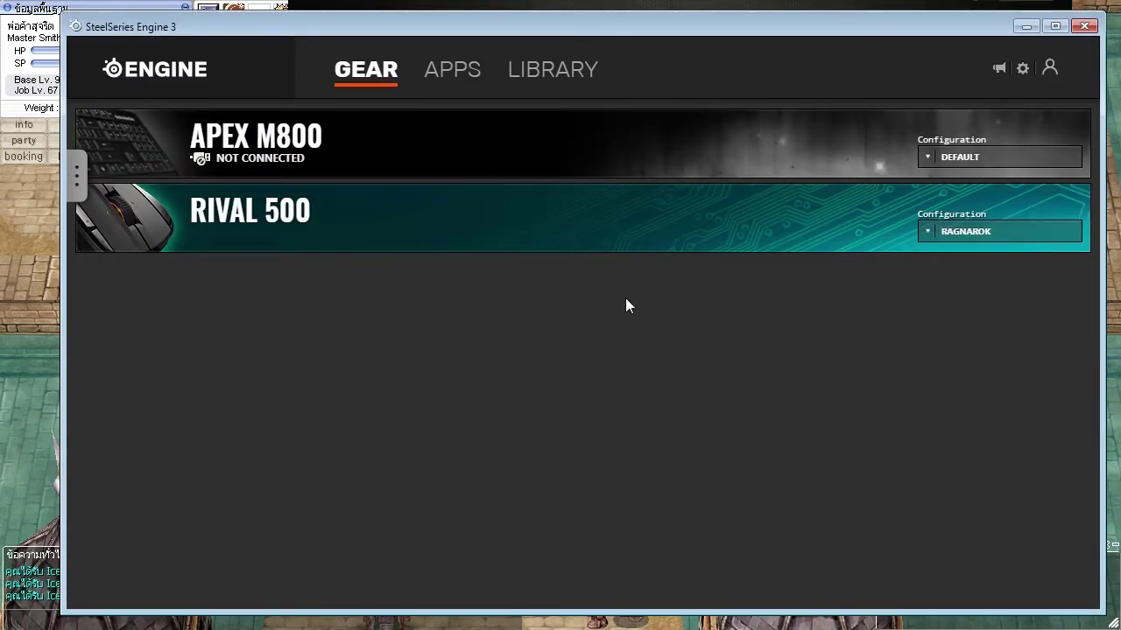
left_click(967, 232)
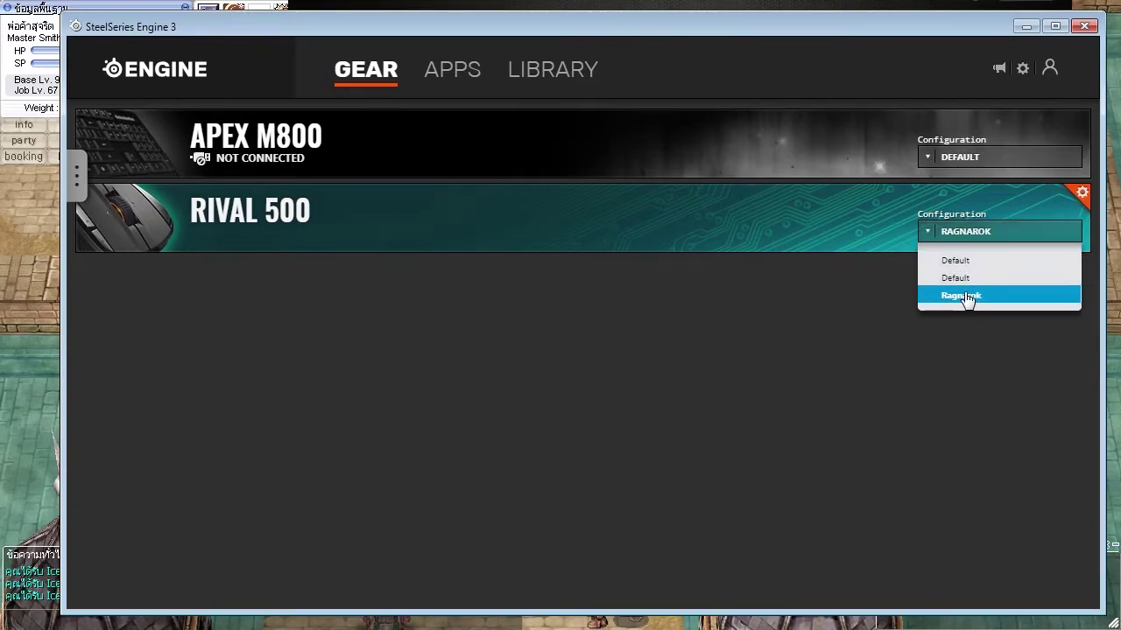
Switch back to the Razer keyboard software and view its list of profiles, keeping Ragnarok selected
key("alt+Tab")
left_click(430, 191)
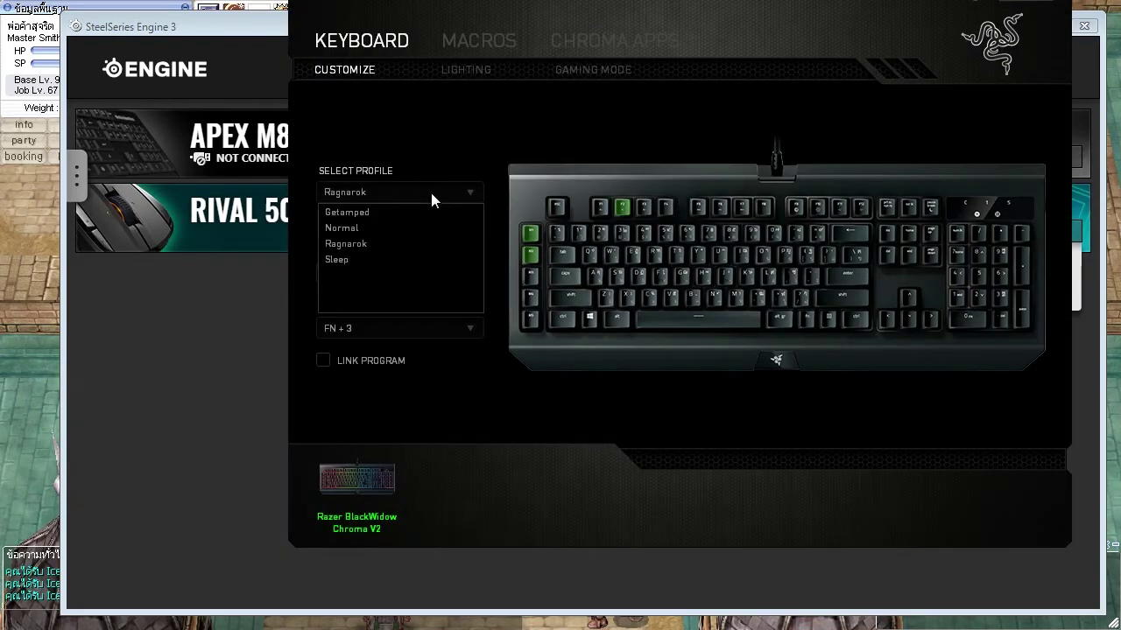
left_click(543, 163)
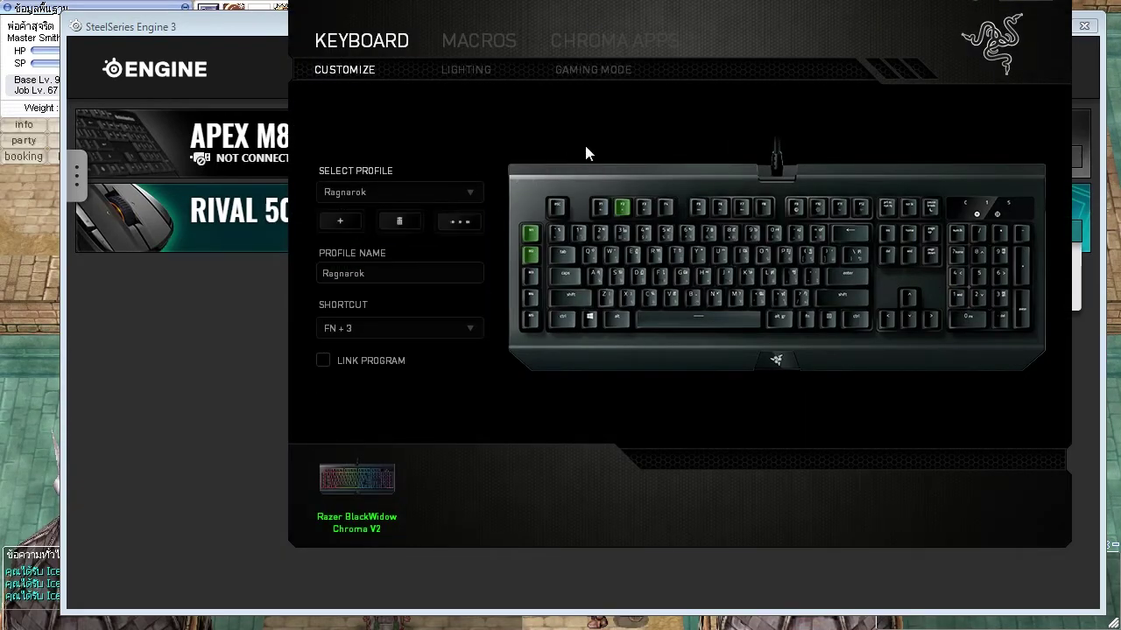
Return to SteelSeries Engine 3, choose the Ragnarok configuration for the Rival 500, and open its settings window fully in view
key("alt+Tab")
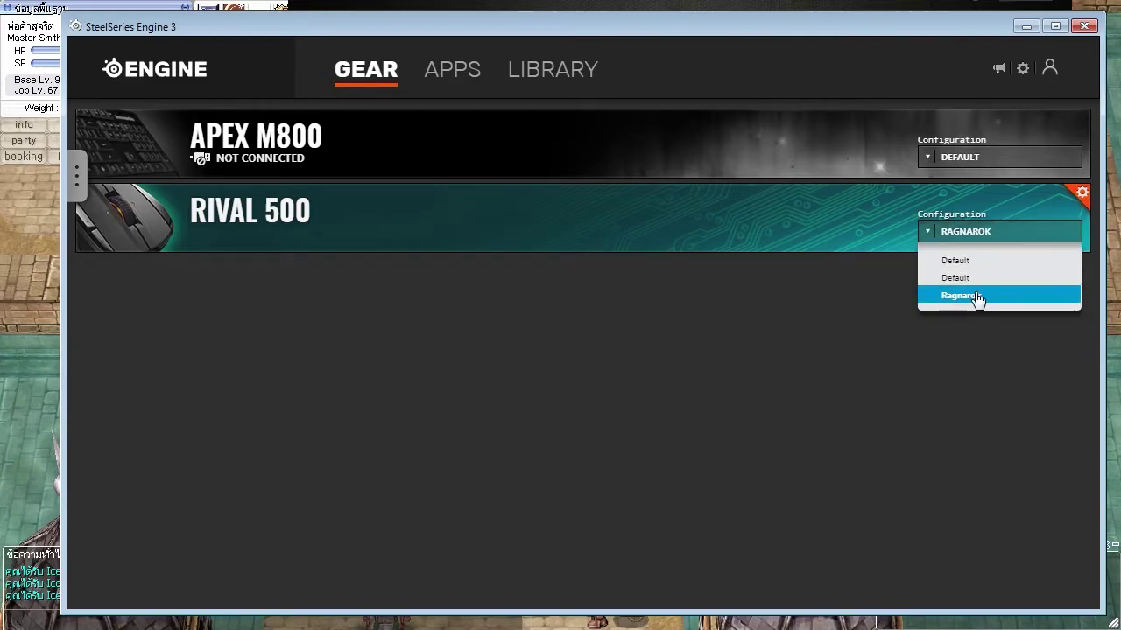
left_click(978, 299)
left_click(776, 225)
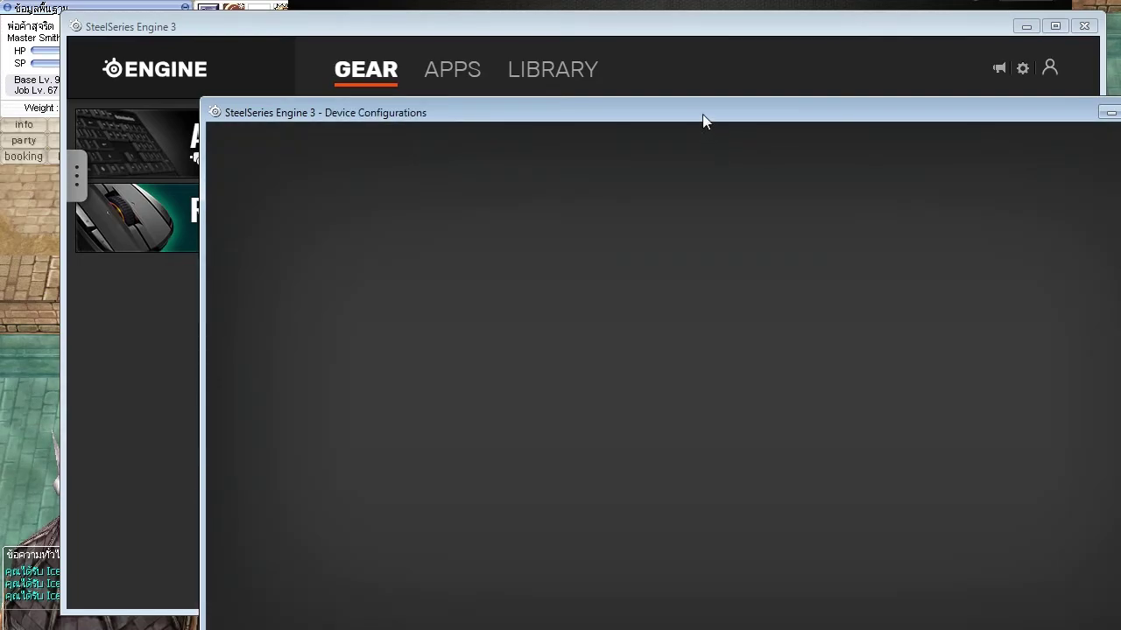
left_click_drag(702, 114, 568, 39)
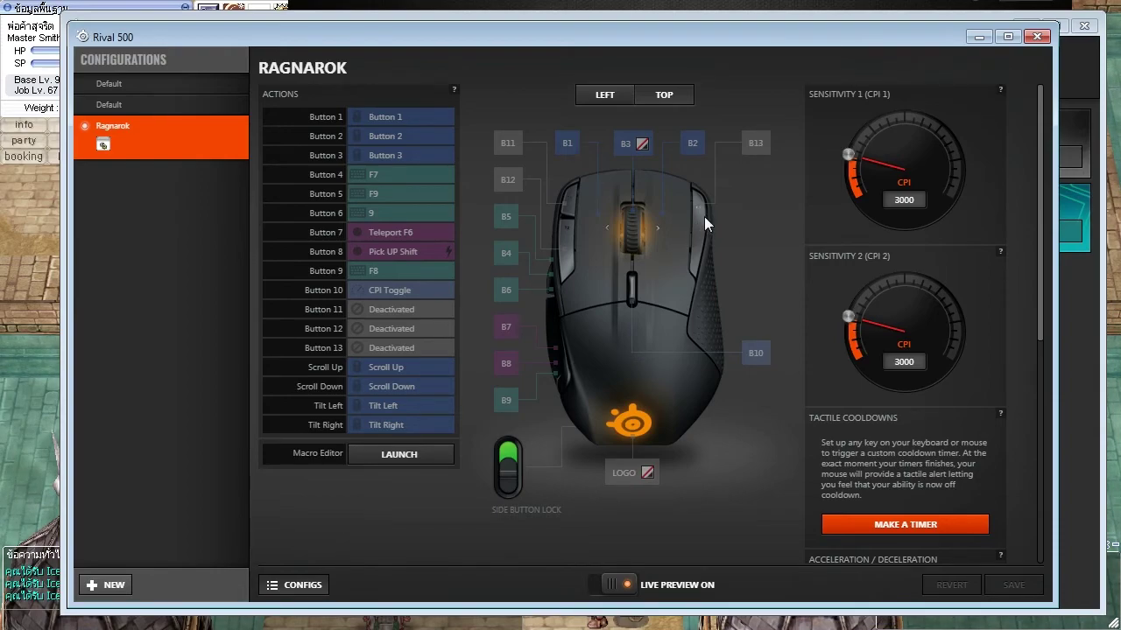
Show the Rival 500 from its left side and compare its button bindings with the shortcut bar in the Ragnarok game
left_click(617, 104)
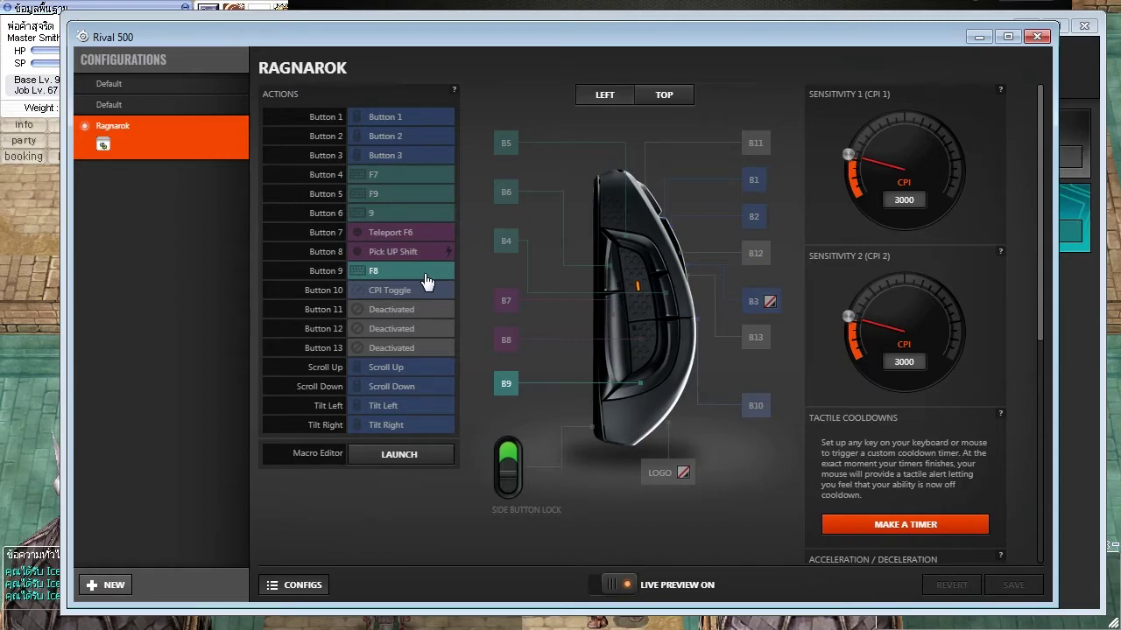
left_click(50, 87)
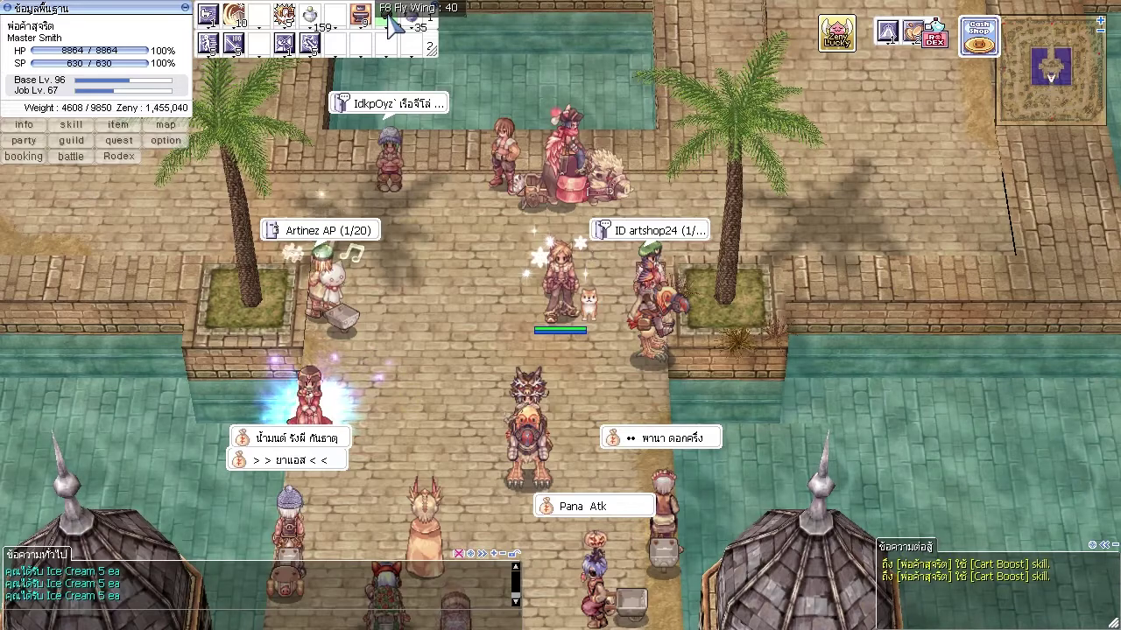
key("alt+Tab")
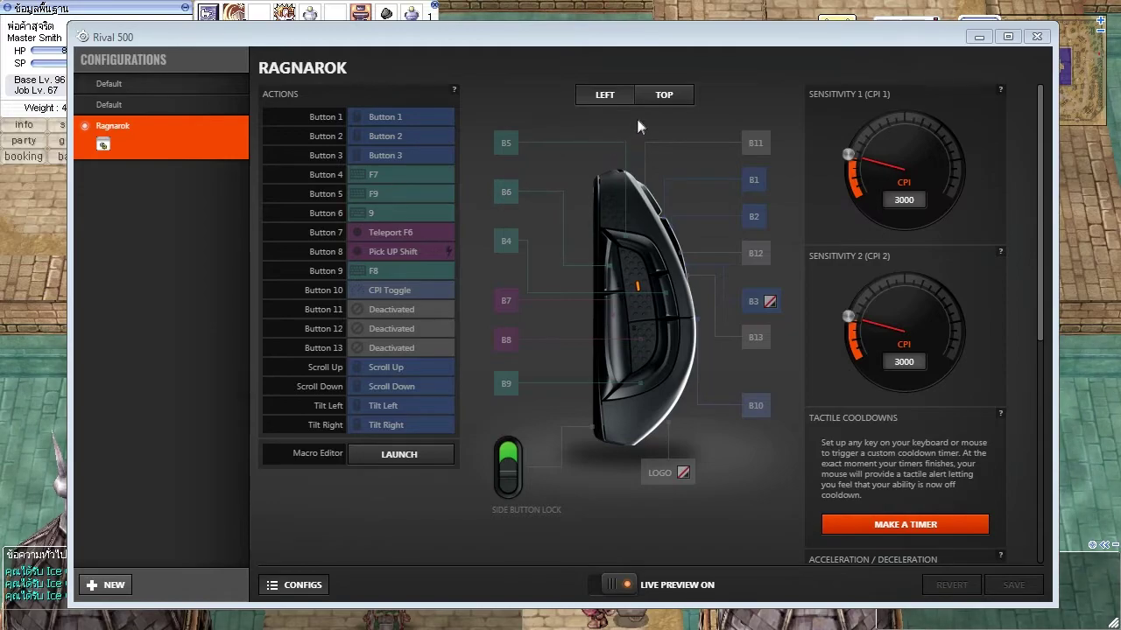
Examine the Rival 500's buttons from the top and left views, including the binding settings of Button 1
left_click(662, 98)
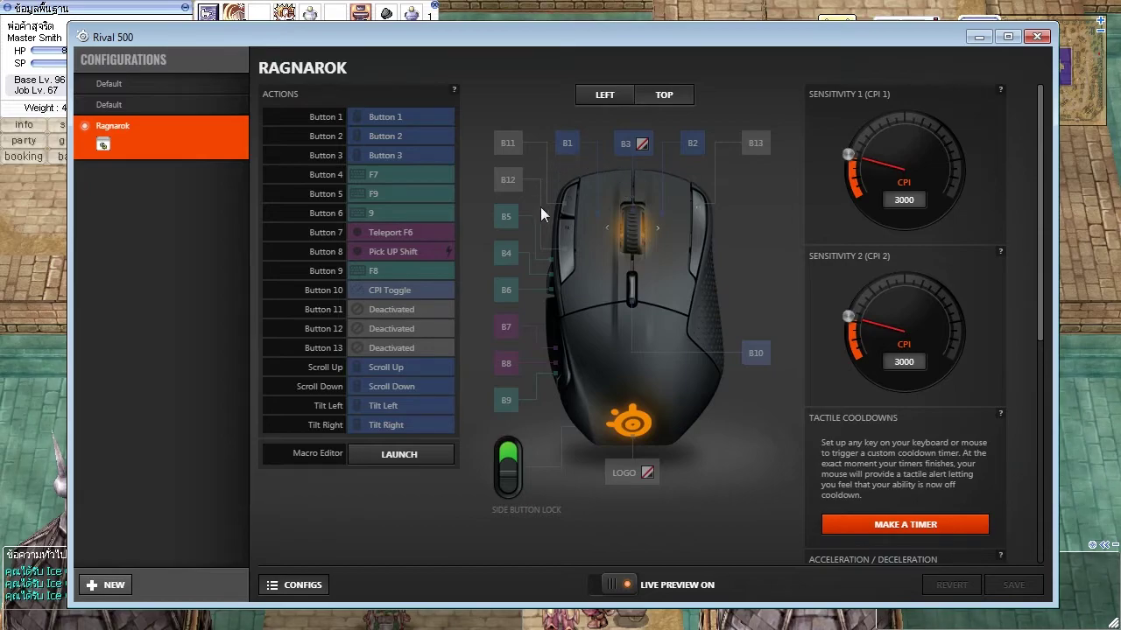
left_click(411, 118)
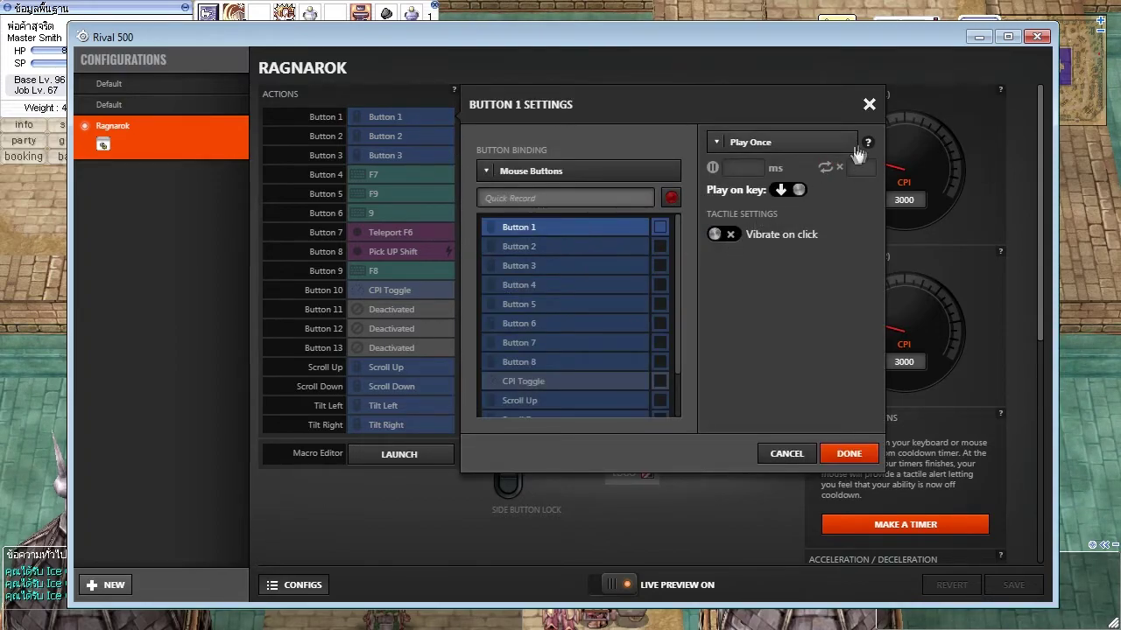
left_click(867, 105)
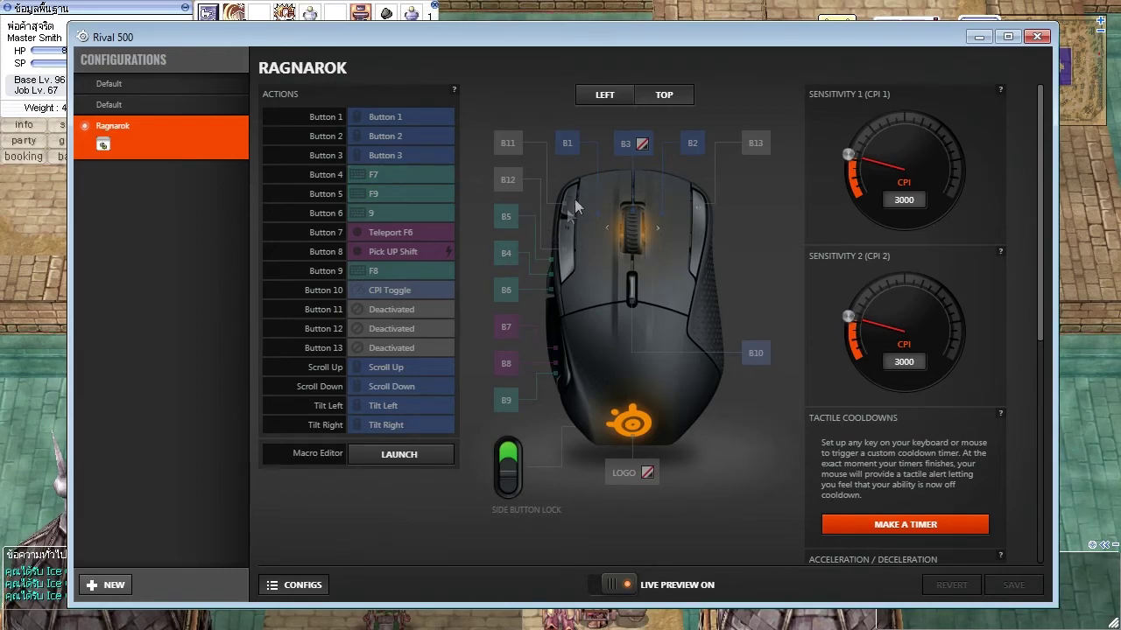
left_click(614, 98)
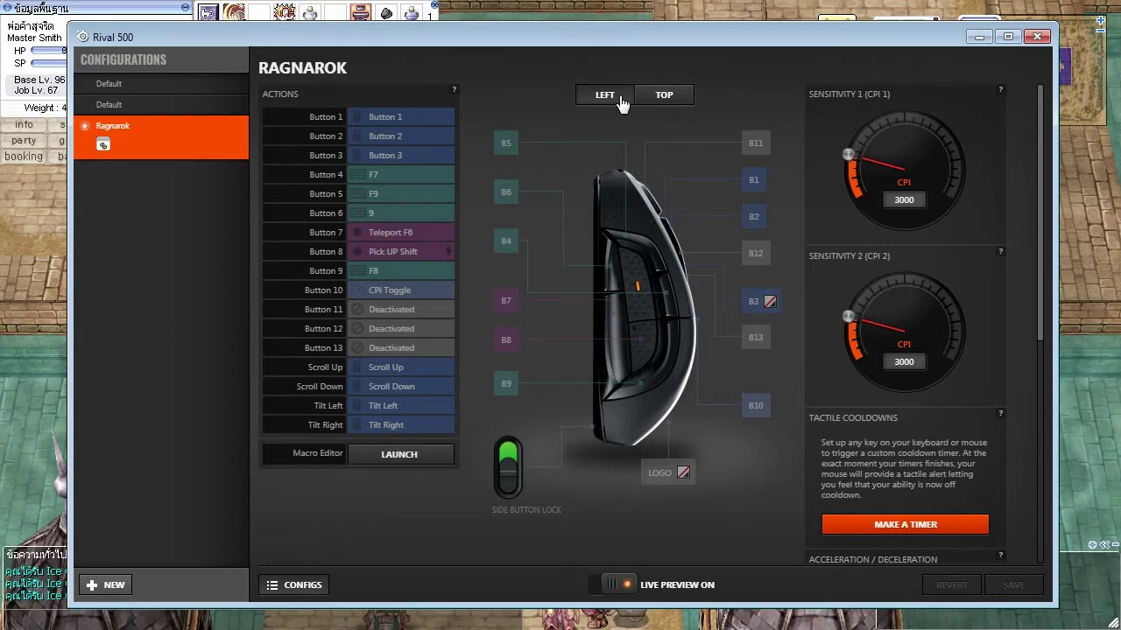
left_click(663, 96)
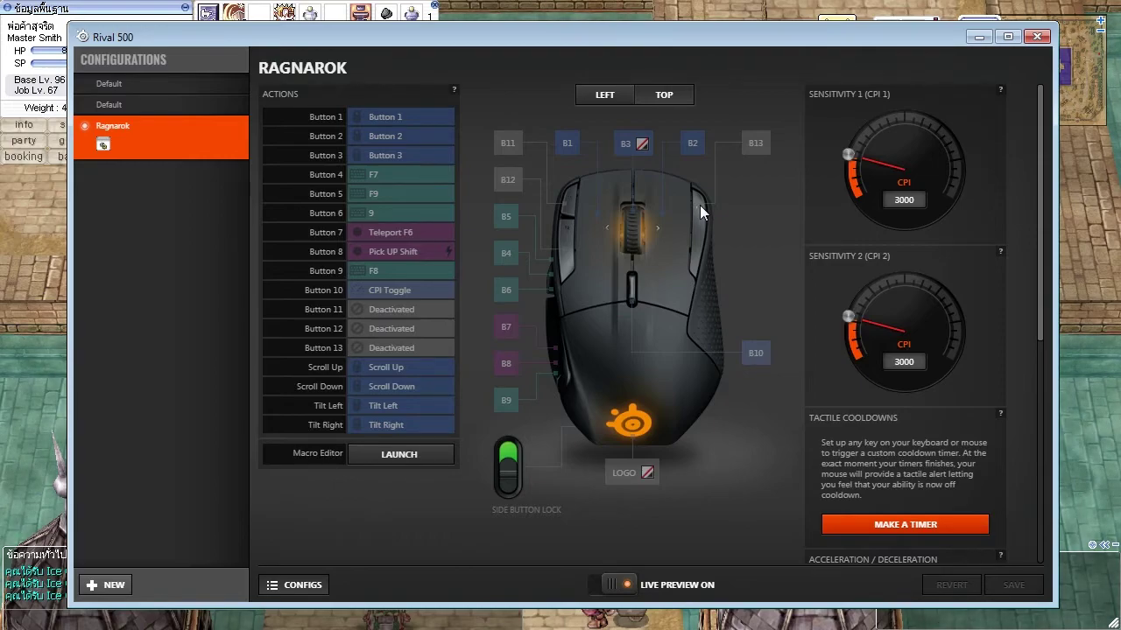
left_click(596, 106)
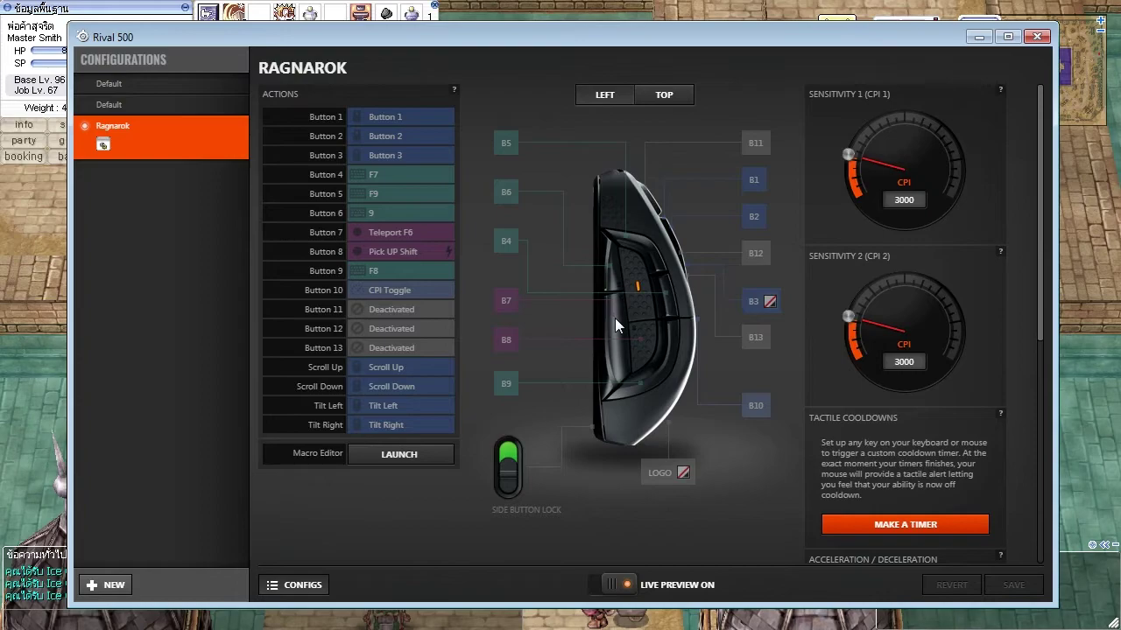
Look through the macros that can be bound to Button 7 and open its Teleport F6 macro in the Macro Editor
left_click(413, 234)
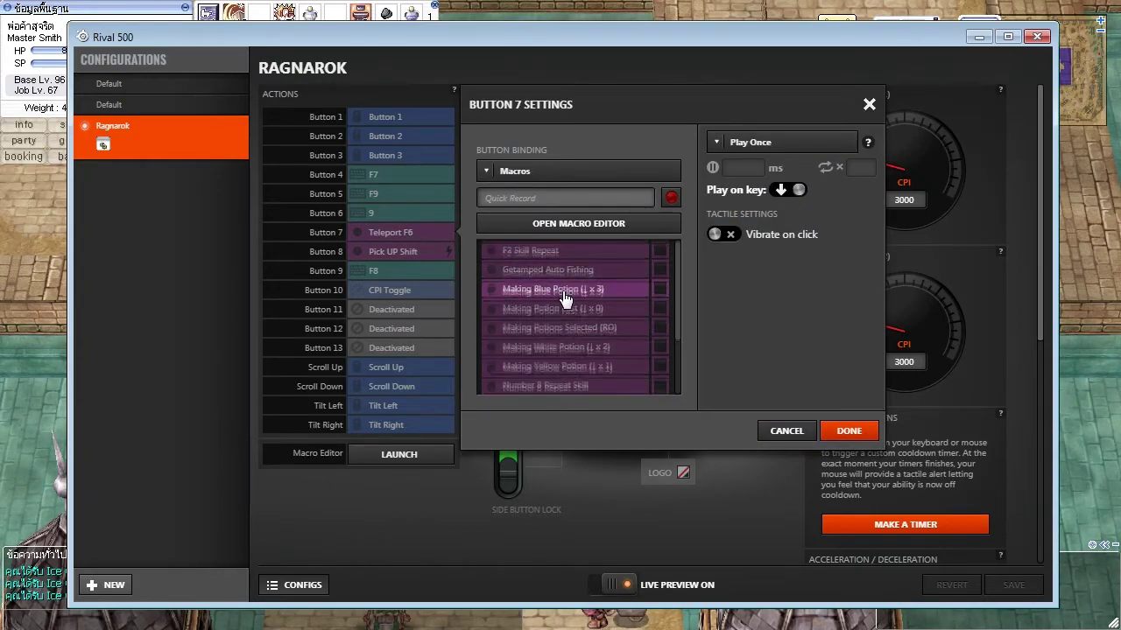
scroll(564, 297, "down", 2)
scroll(565, 300, "up", 2)
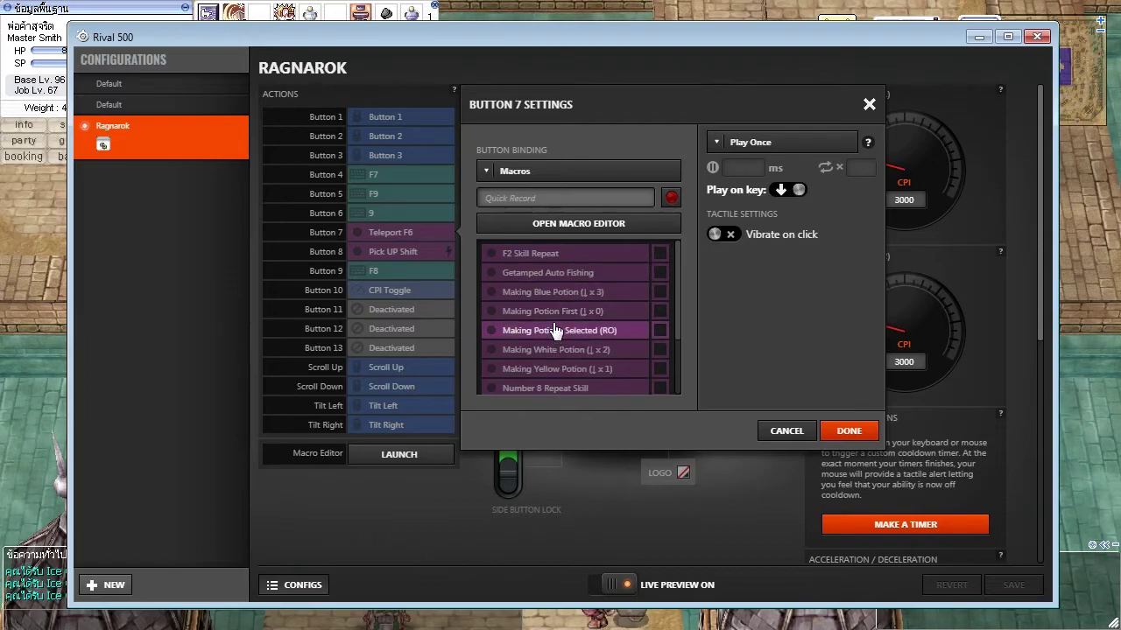
left_click(612, 226)
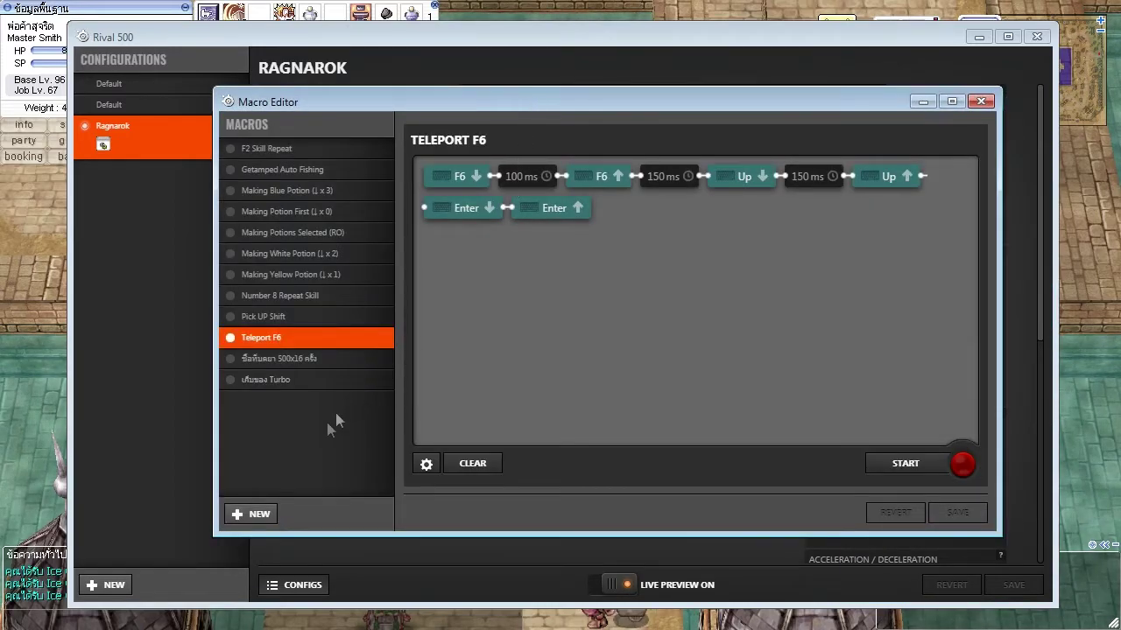
Create a new keypress macro and record the keys W, E and R in it
left_click(263, 516)
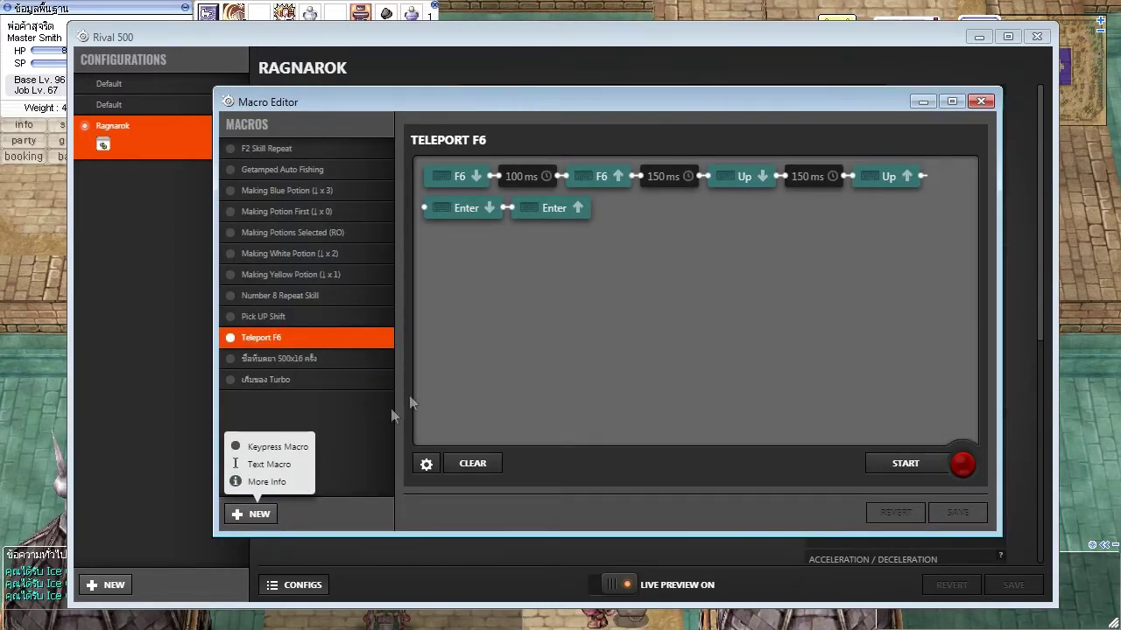
left_click(292, 448)
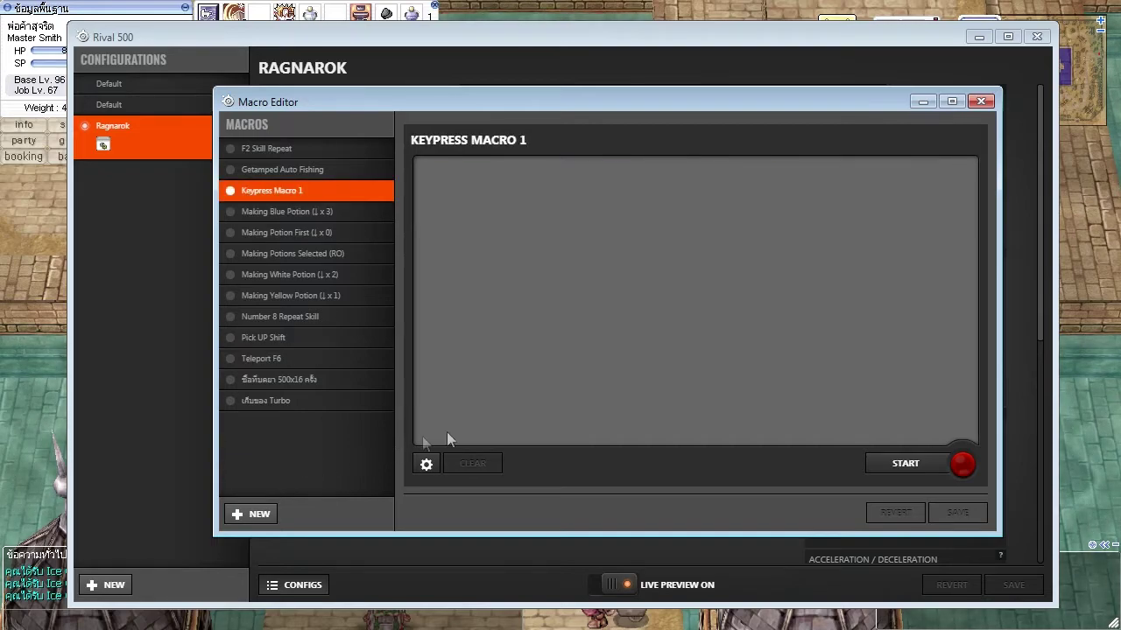
left_click(901, 465)
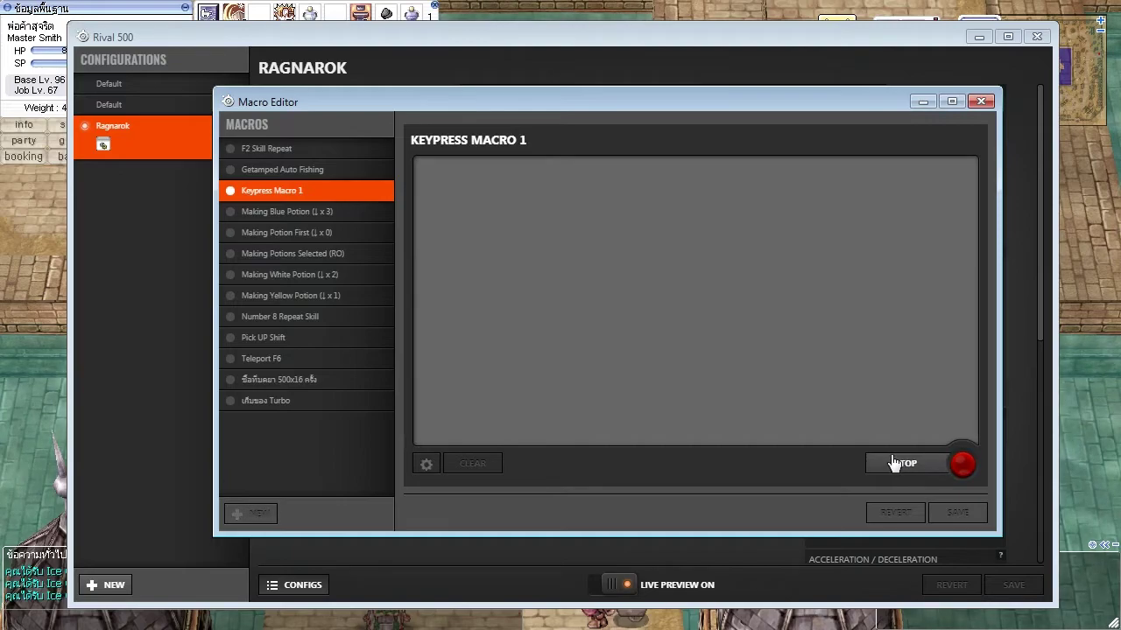
key("w")
key("e")
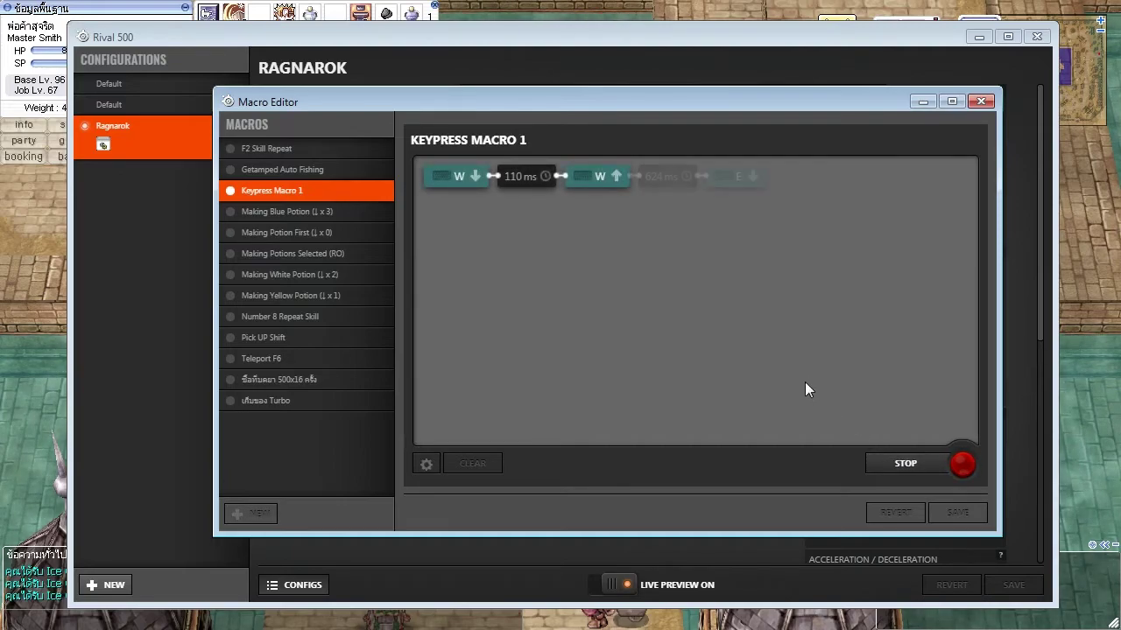
key("r")
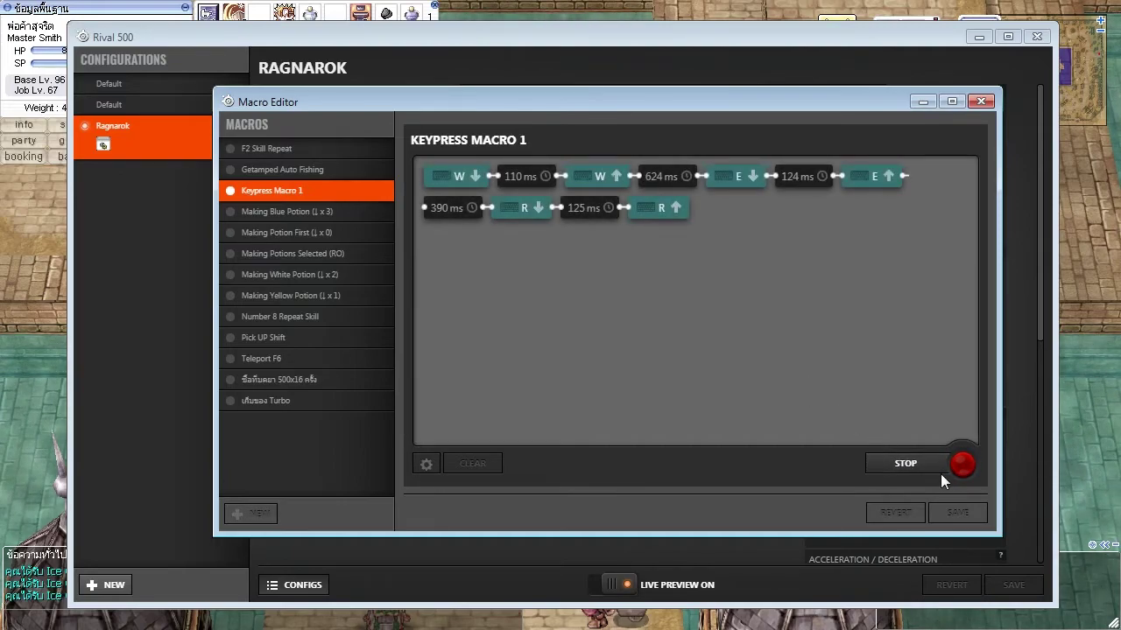
left_click(938, 469)
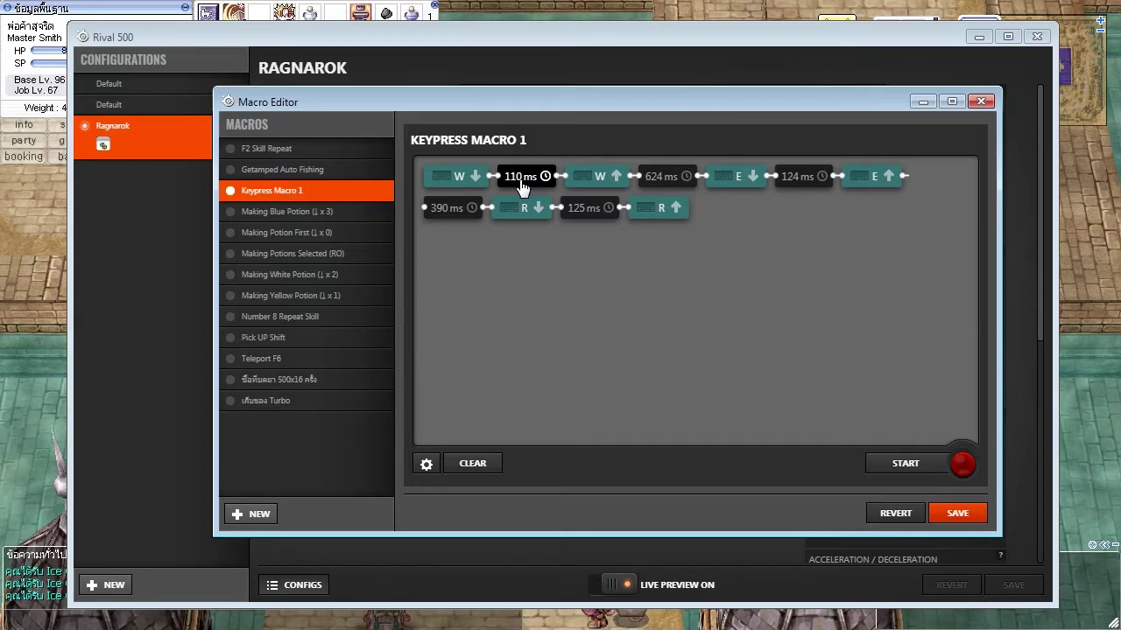
Cycle through the open windows to the Razer keyboard software and return to the Macro Editor
key("alt+Tab")
key("alt+Tab")
key("alt+Tab")
key("alt+Tab")
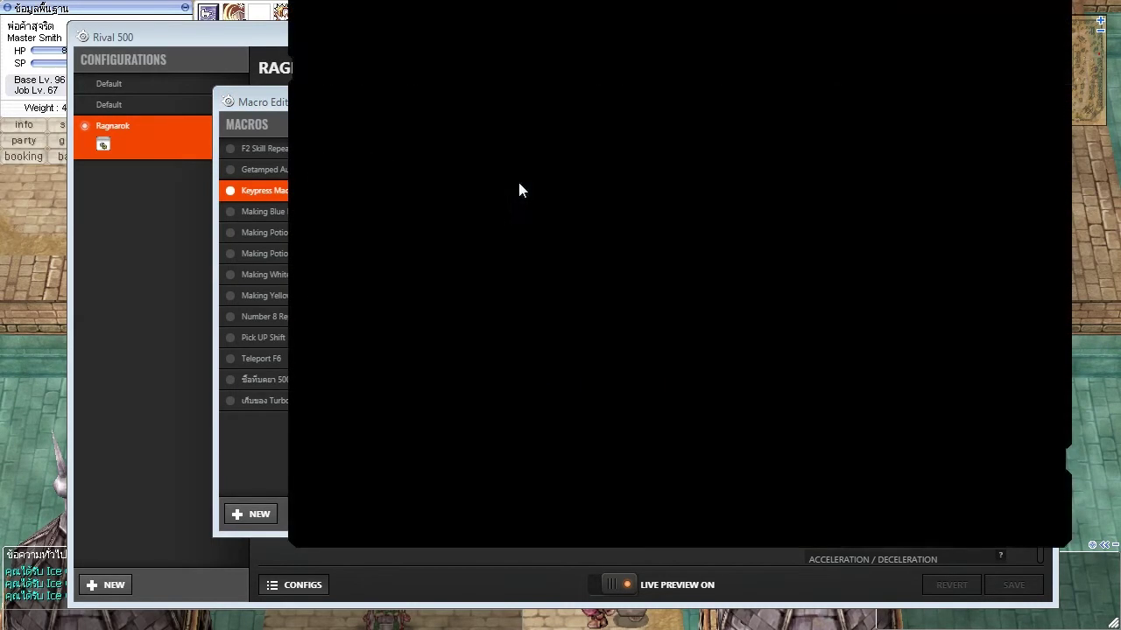
key("alt+Tab")
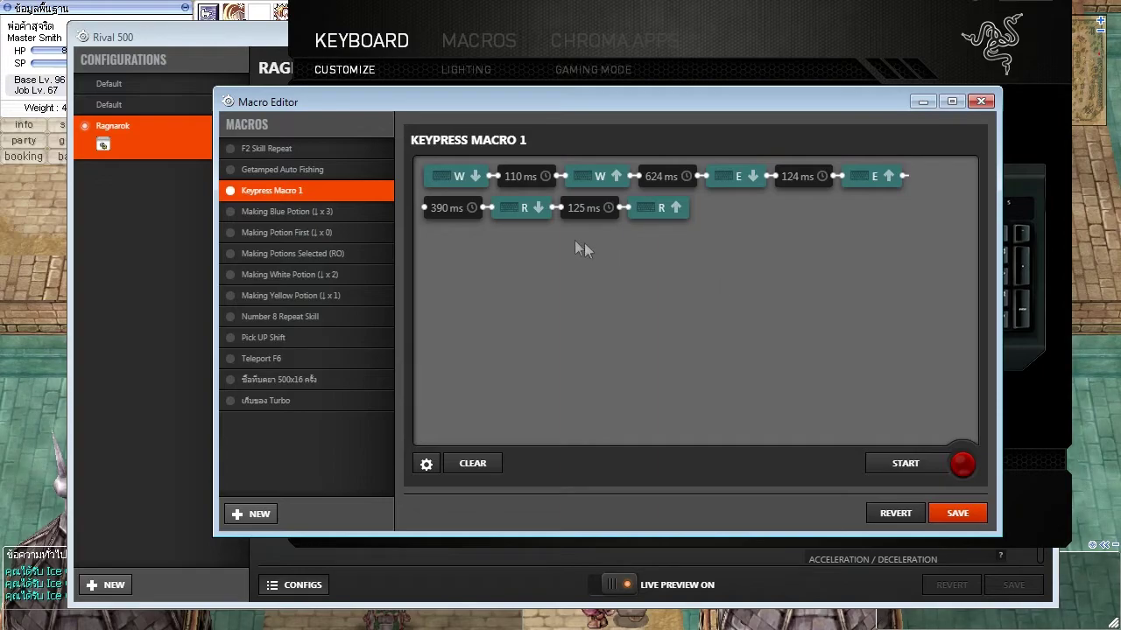
Clear Keypress Macro 1 and record a left mouse click, keypad Enter three times, keypad 5 and keypad Enter twice
left_click(493, 467)
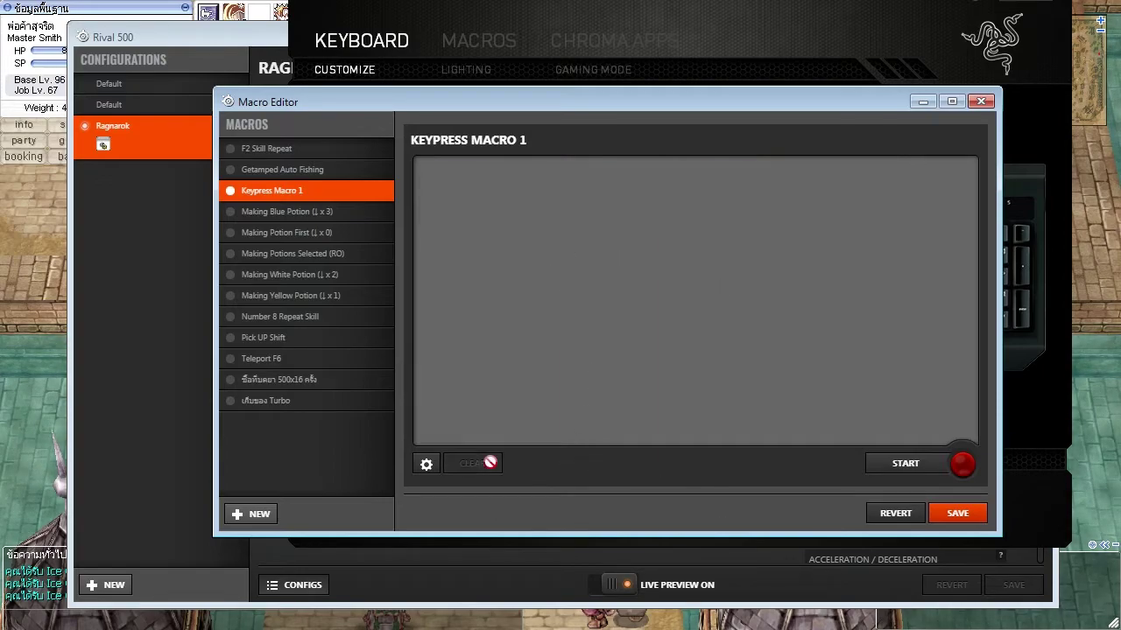
left_click(907, 464)
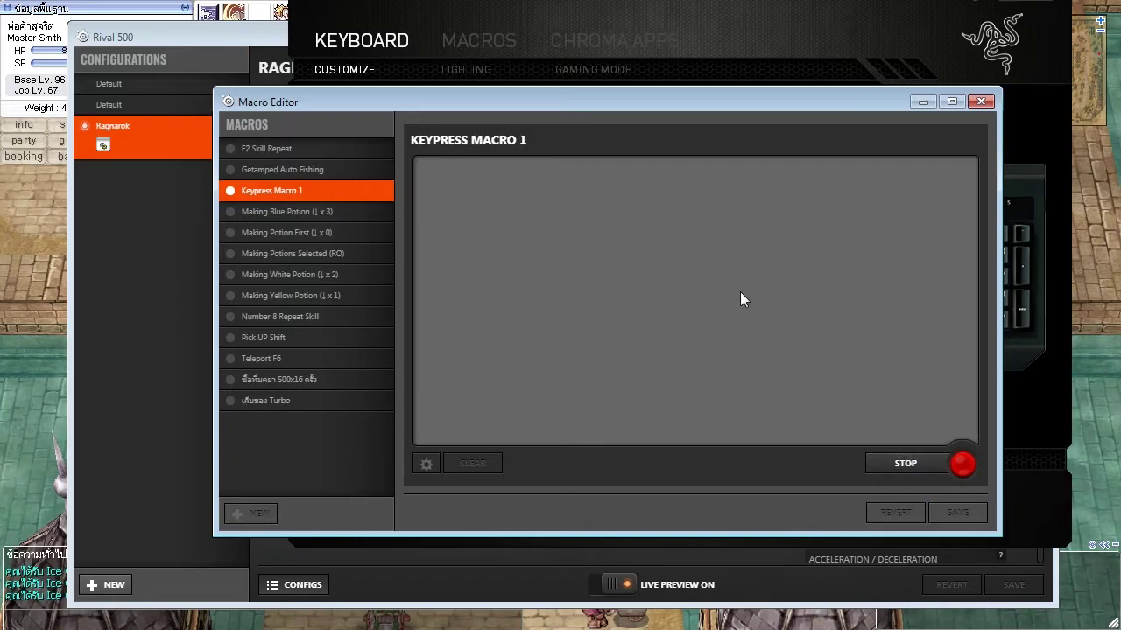
left_click(711, 299)
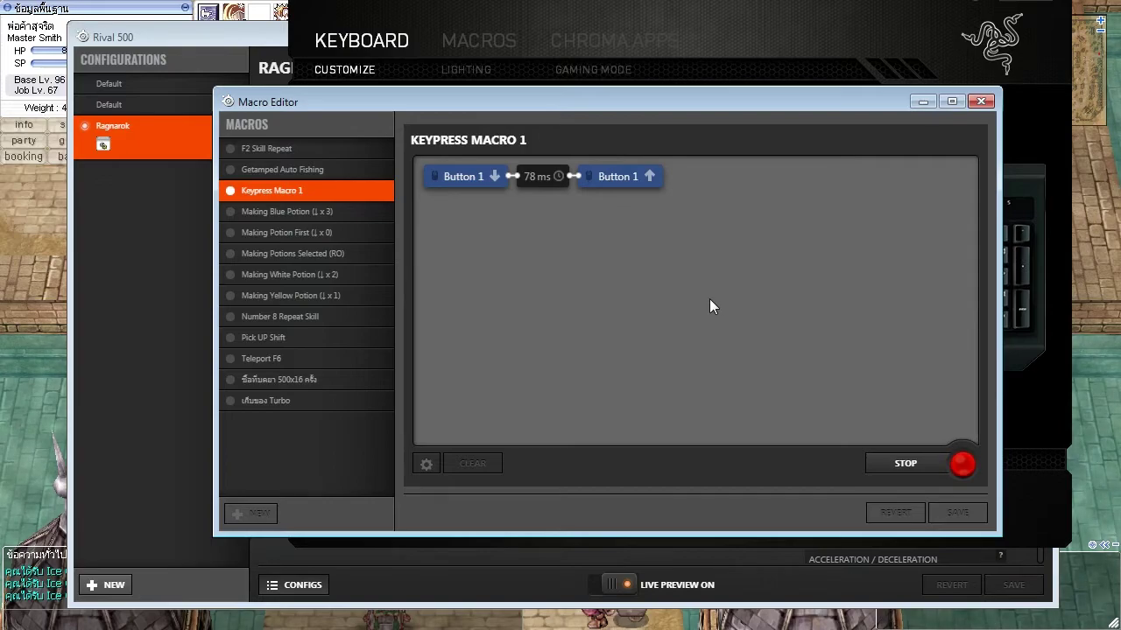
key("KP_Enter")
key("KP_Enter")
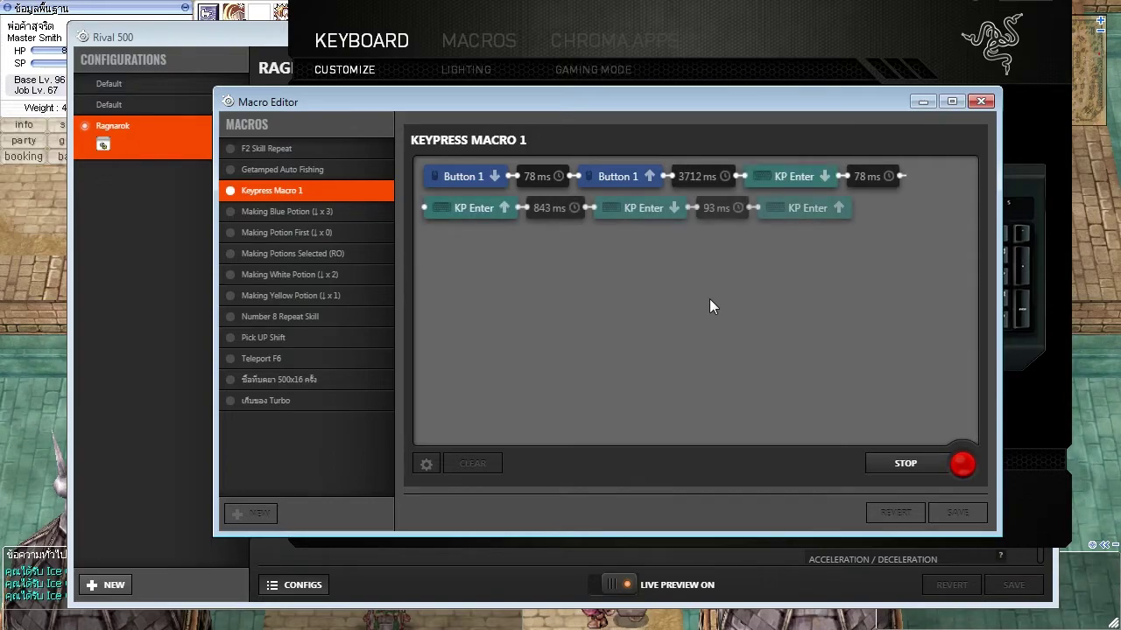
key("KP_Enter")
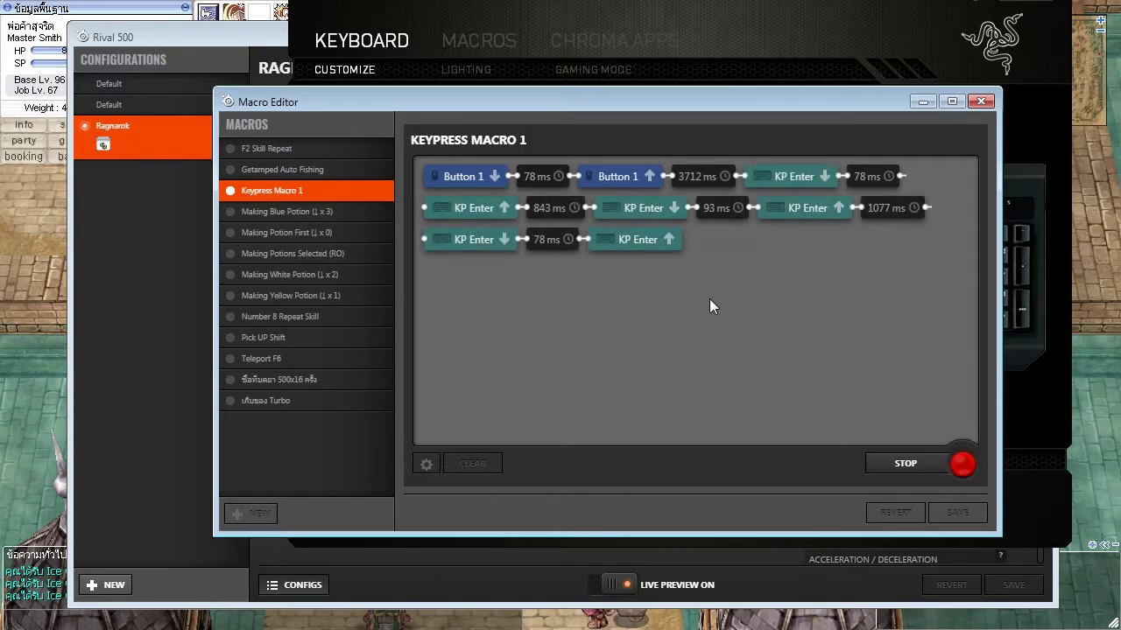
key("KP_5")
key("KP_Enter")
key("KP_Enter")
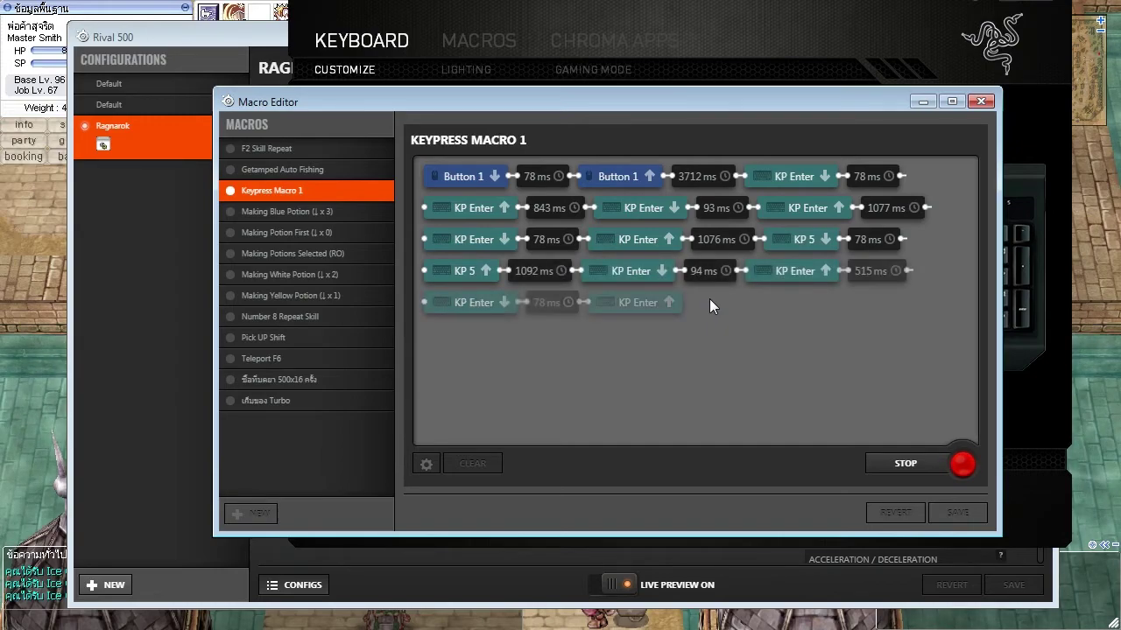
left_click(905, 463)
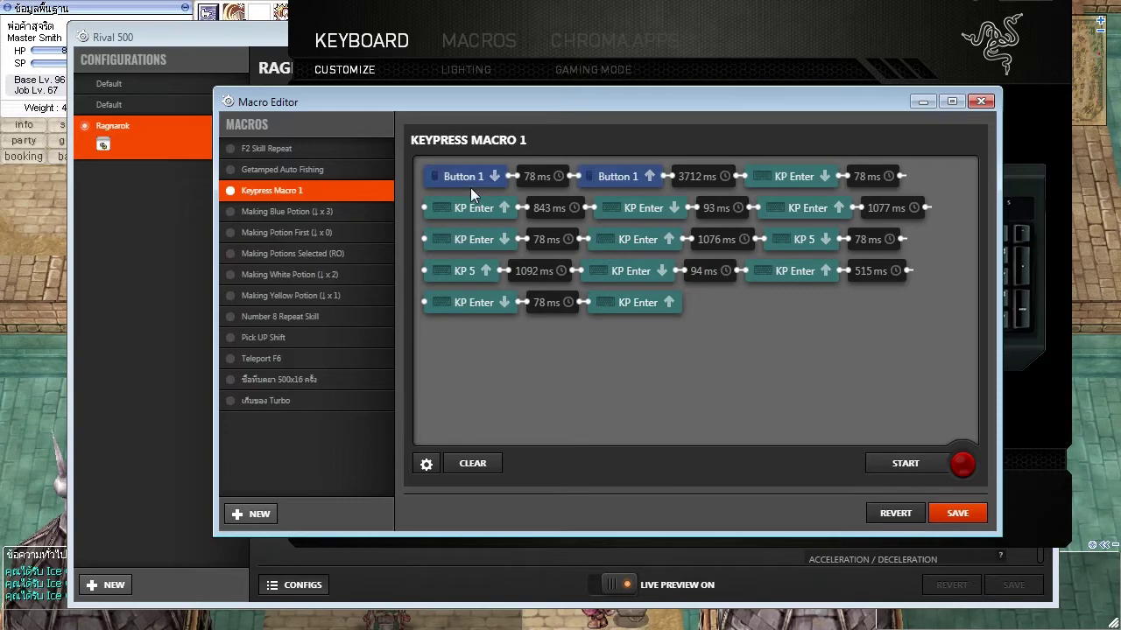
Compare the recorded Button 1 actions with the Rival 500's top view, and enlarge the Macro Editor around the recorded sequence
left_click_drag(463, 102, 470, 149)
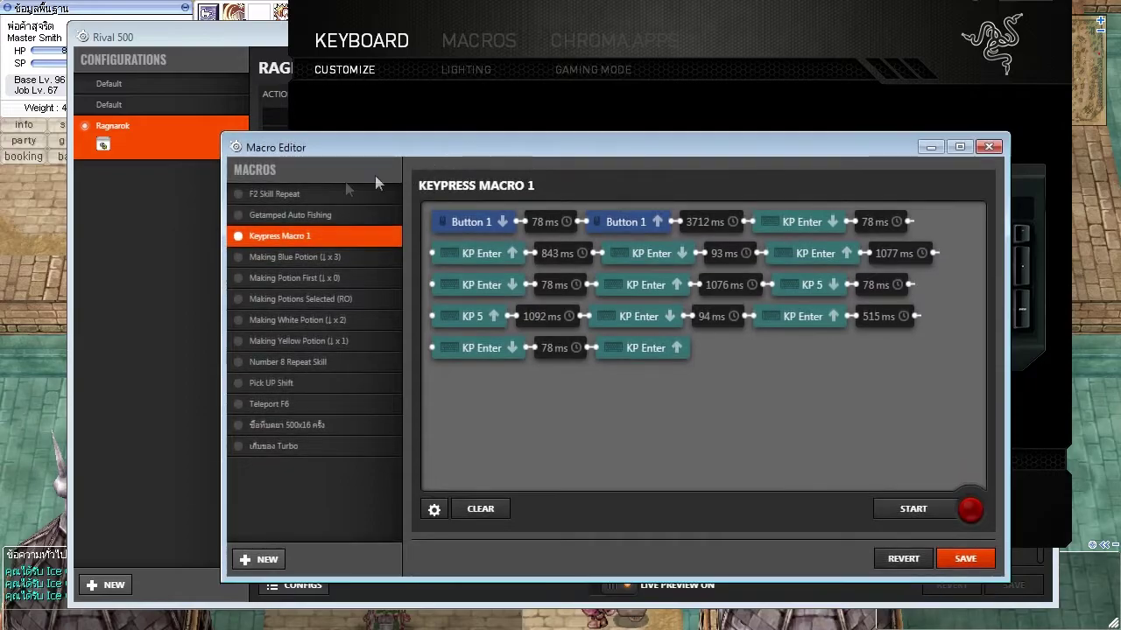
left_click(188, 215)
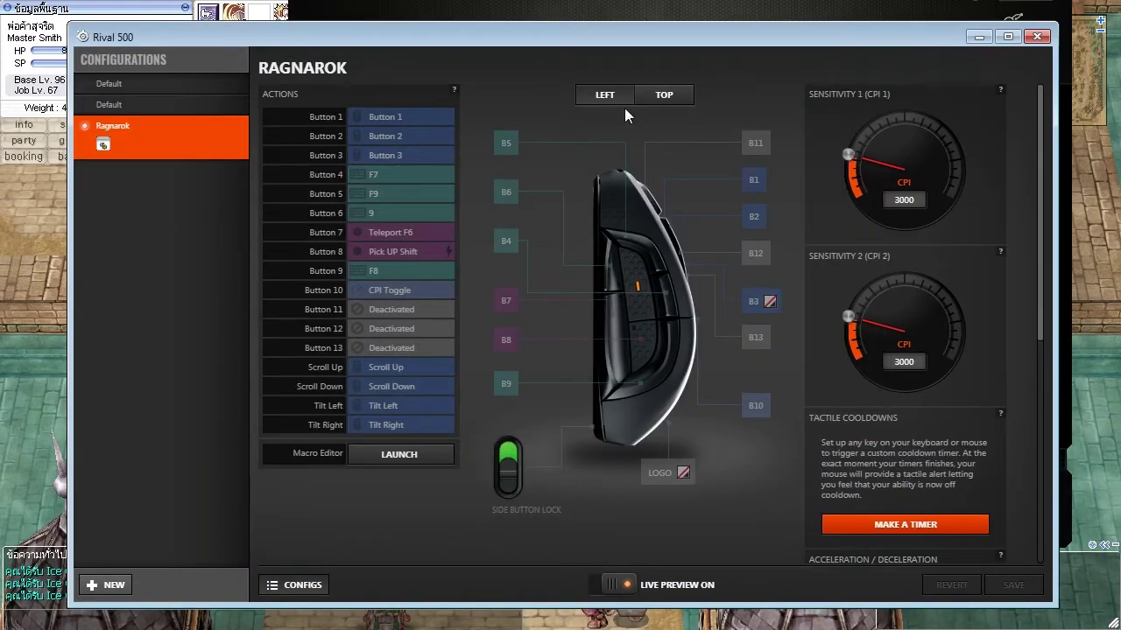
left_click(663, 95)
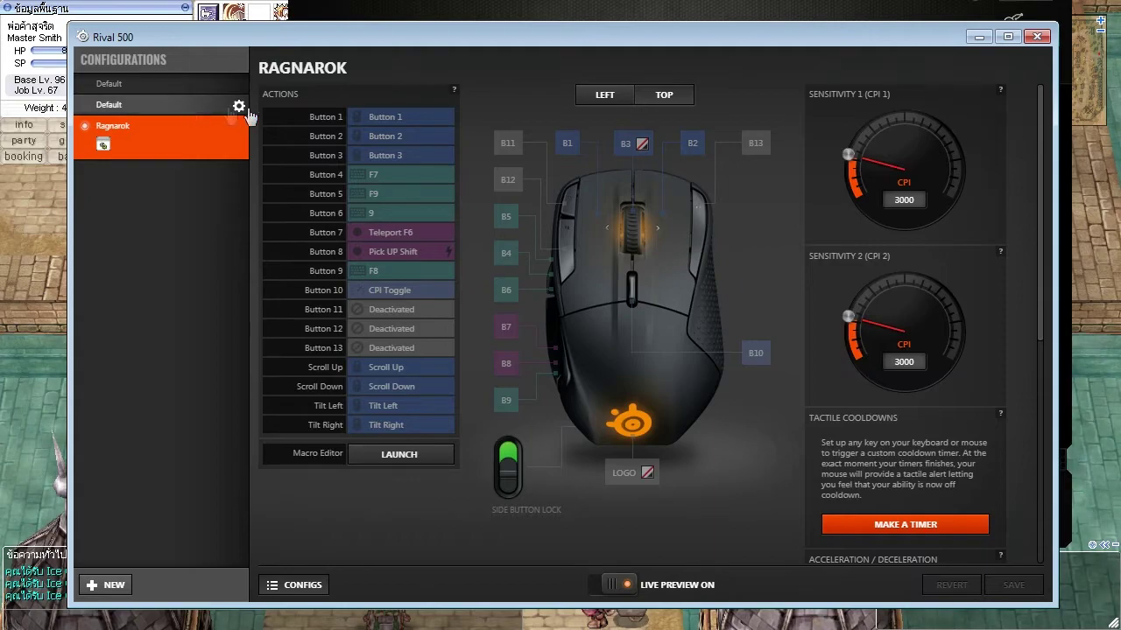
left_click(363, 175)
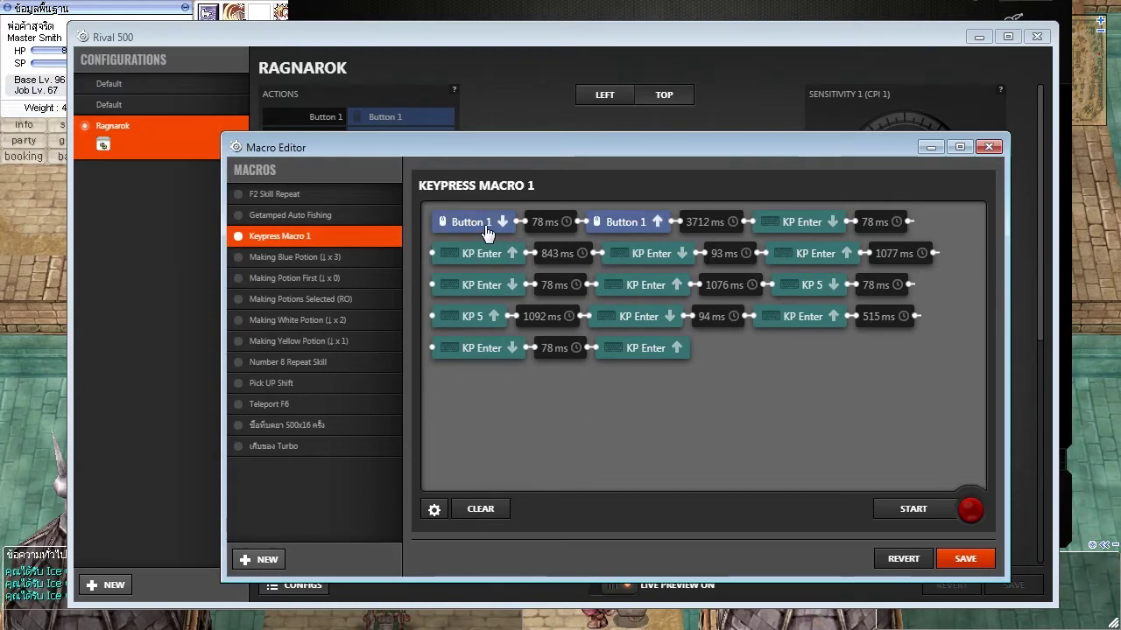
key("Escape")
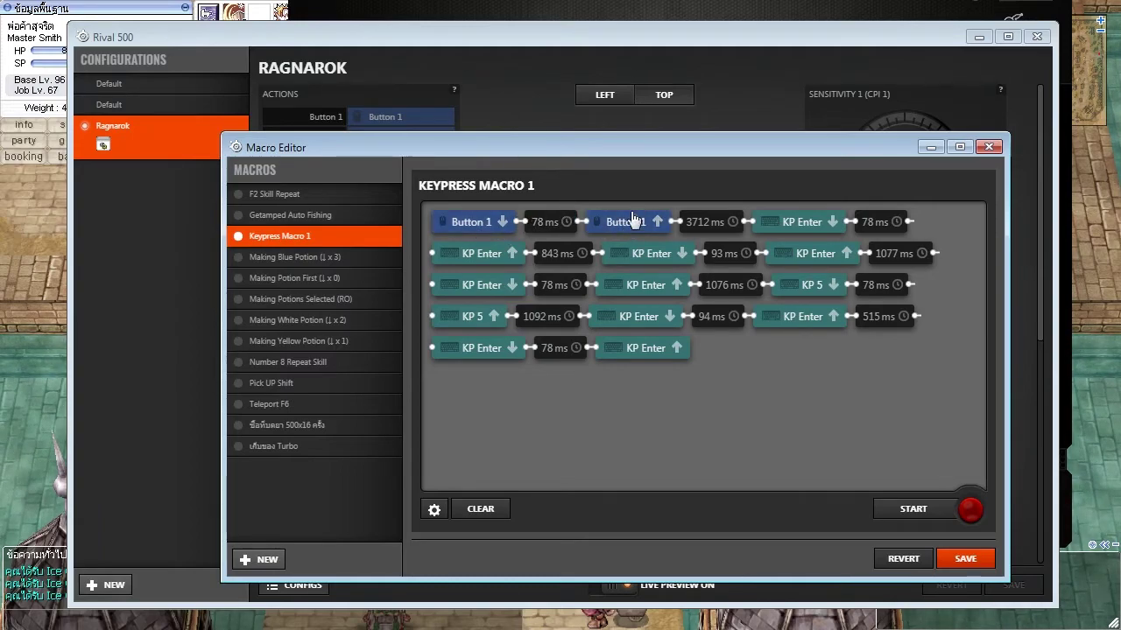
left_click(152, 274)
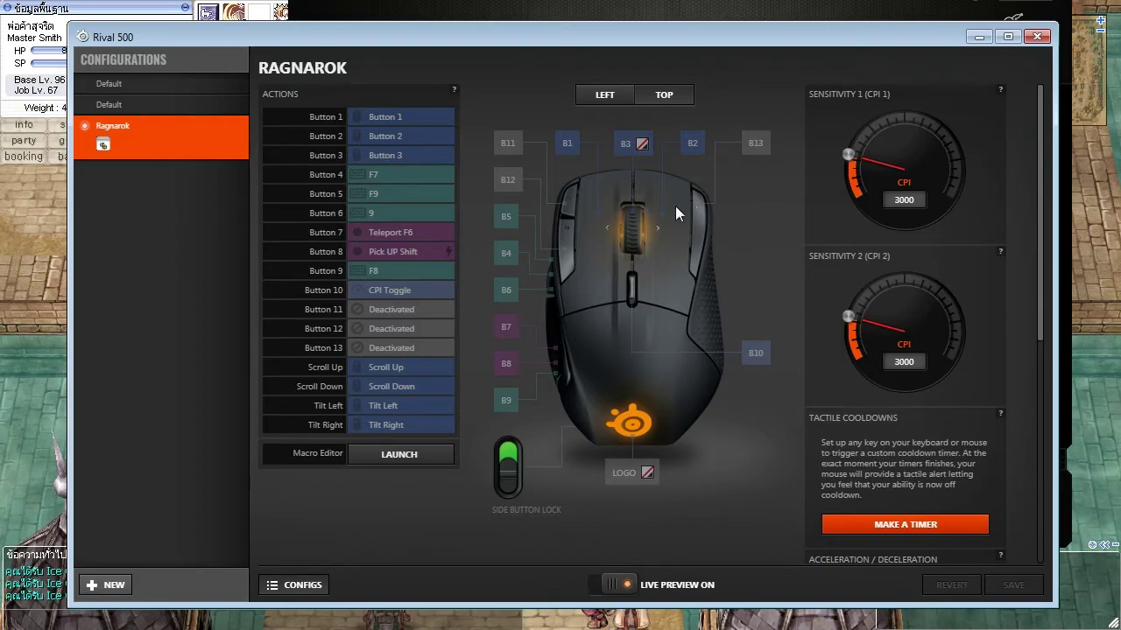
key("alt+Tab")
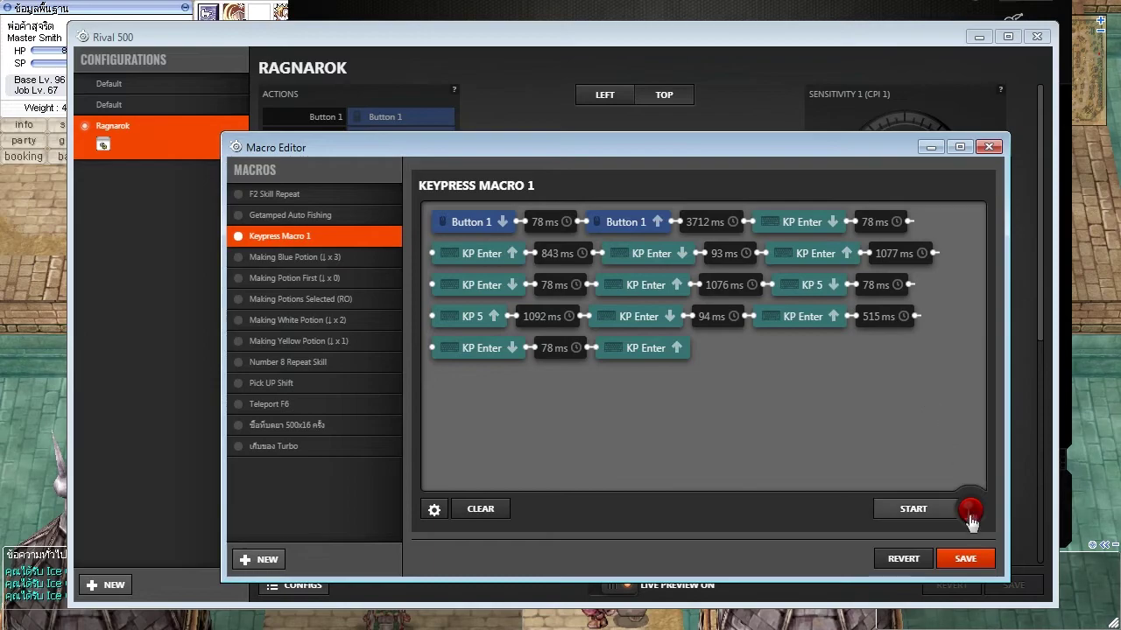
left_click_drag(680, 160, 558, 69)
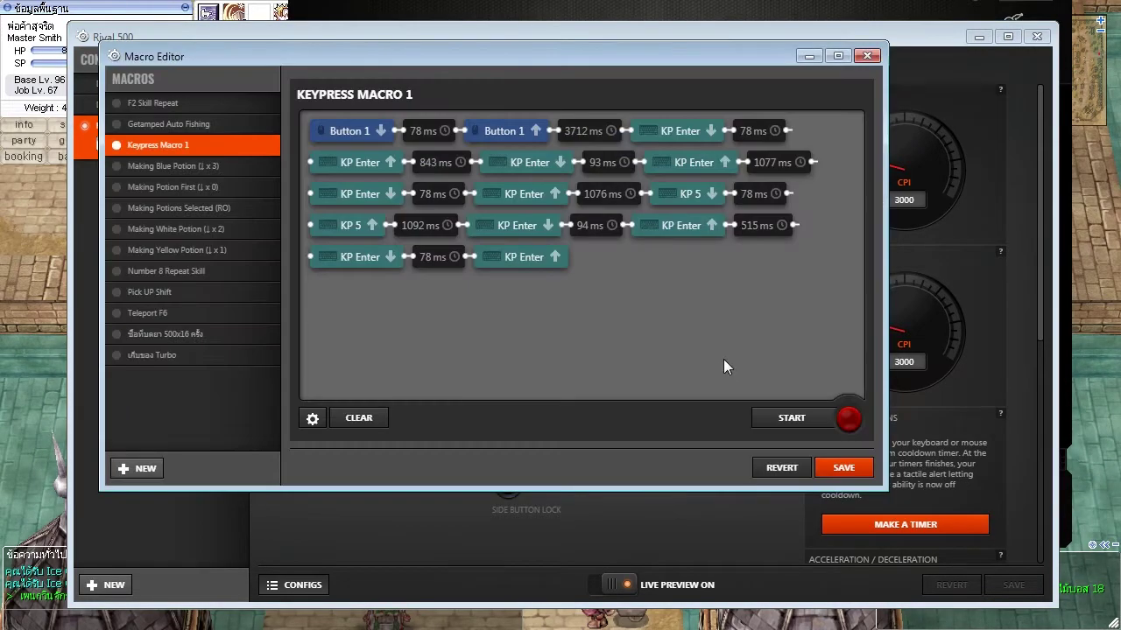
left_click_drag(886, 488, 1028, 583)
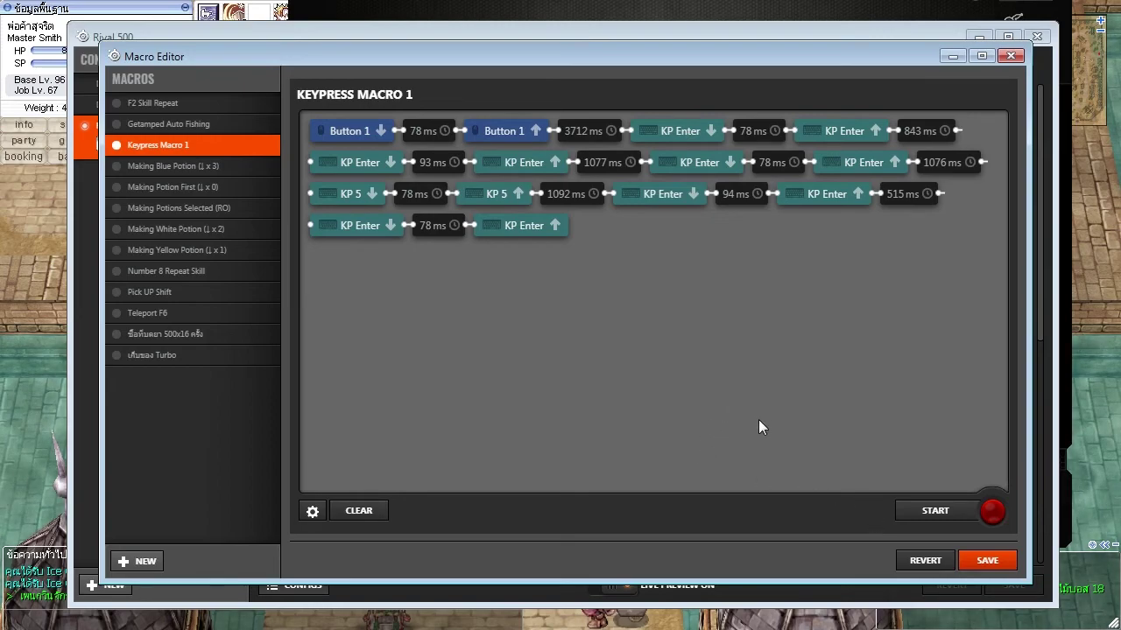
Clear the recorded actions of Keypress Macro 1 and delete the macro from the list
left_click(381, 508)
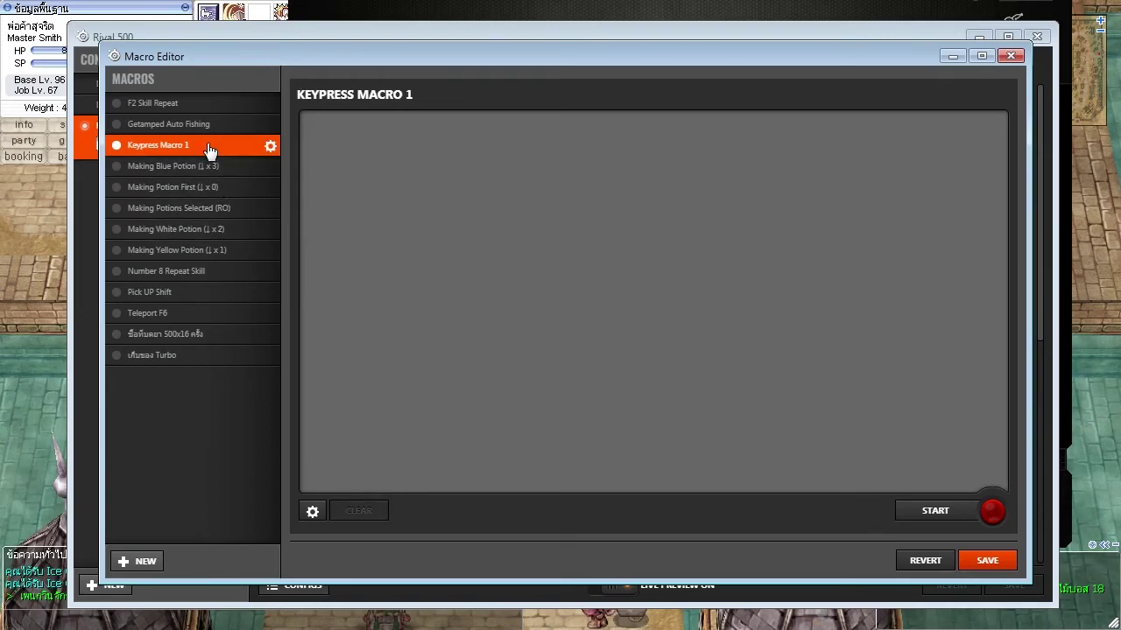
left_click(270, 146)
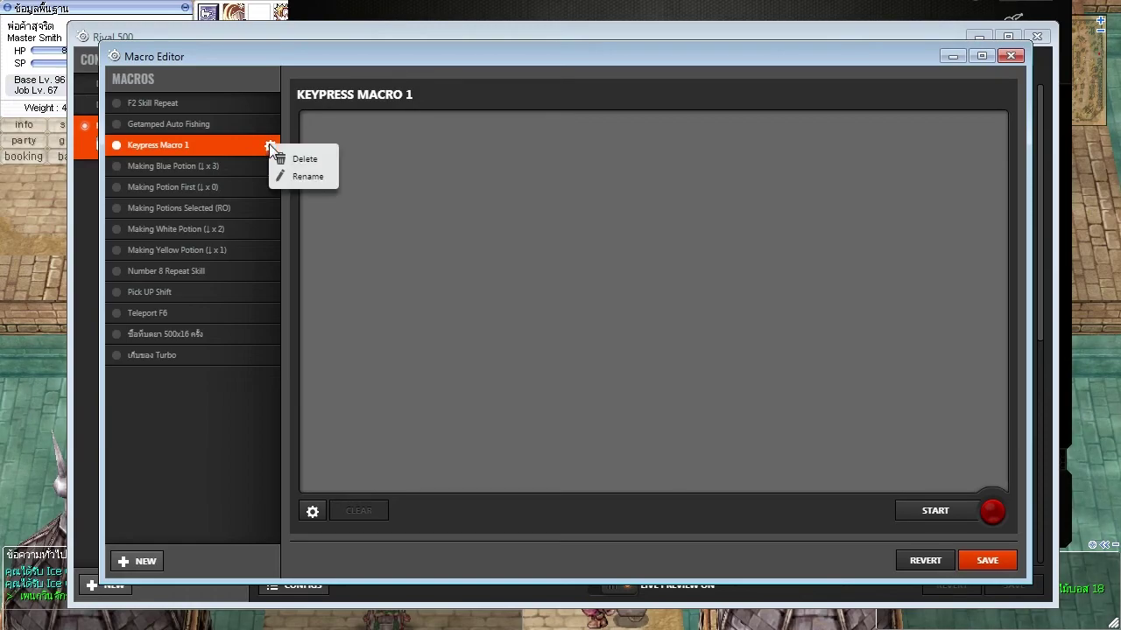
left_click(305, 161)
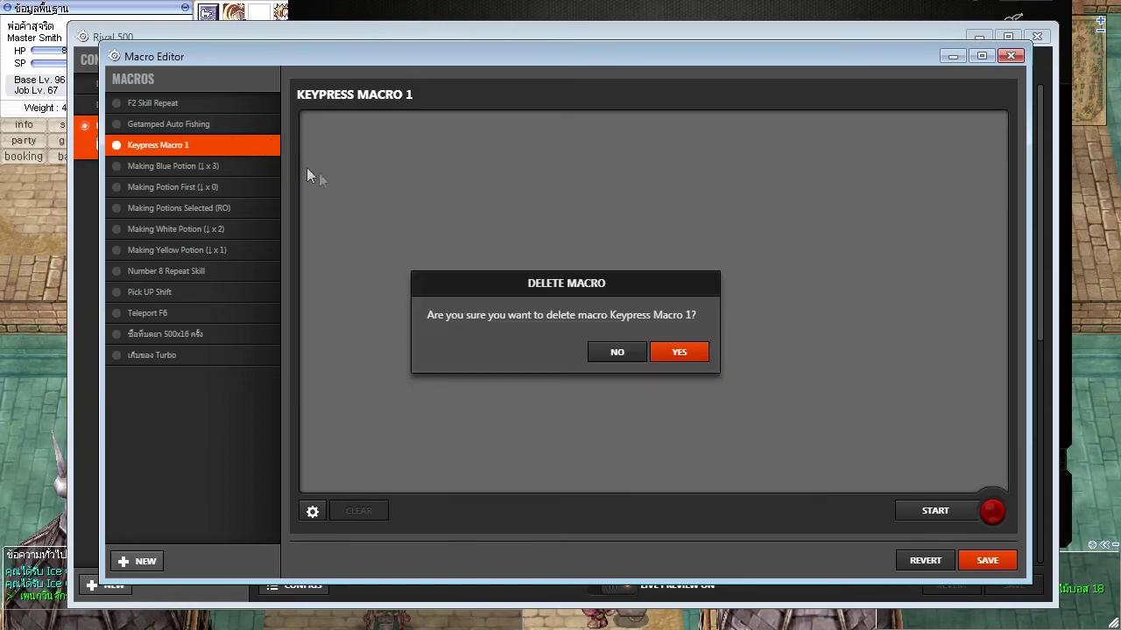
left_click(680, 355)
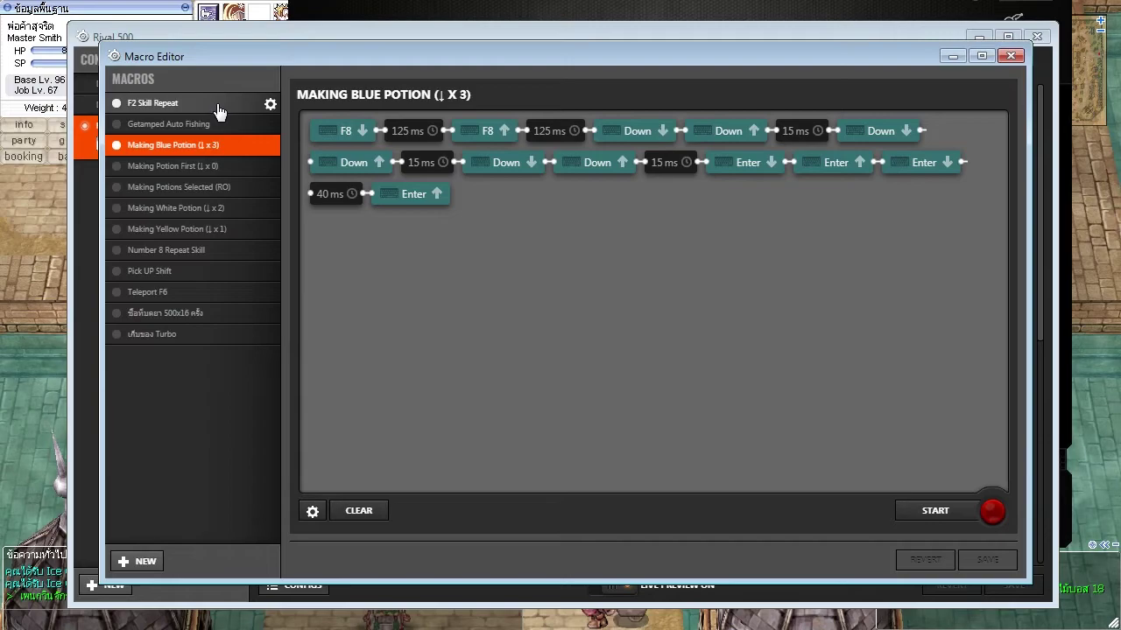
Examine the Teleport F6 and ซื้อที่บดยา 500x16 ครั้ง macro sequences, and compare Teleport F6 with the F6 slot in the Ragnarok hotbar
left_click(229, 300)
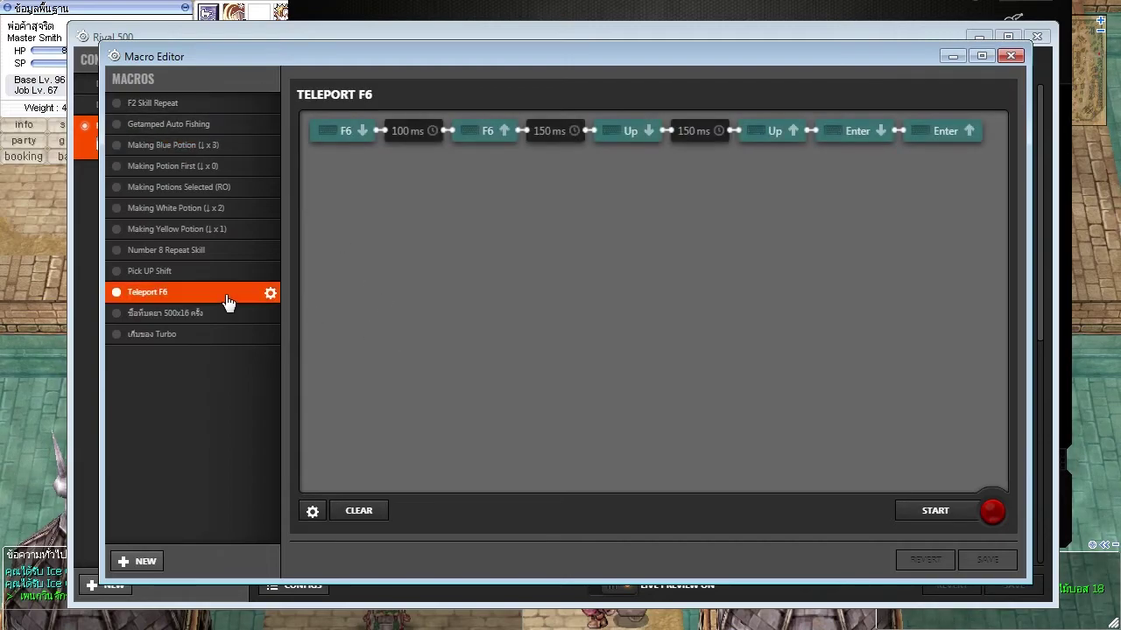
left_click(223, 314)
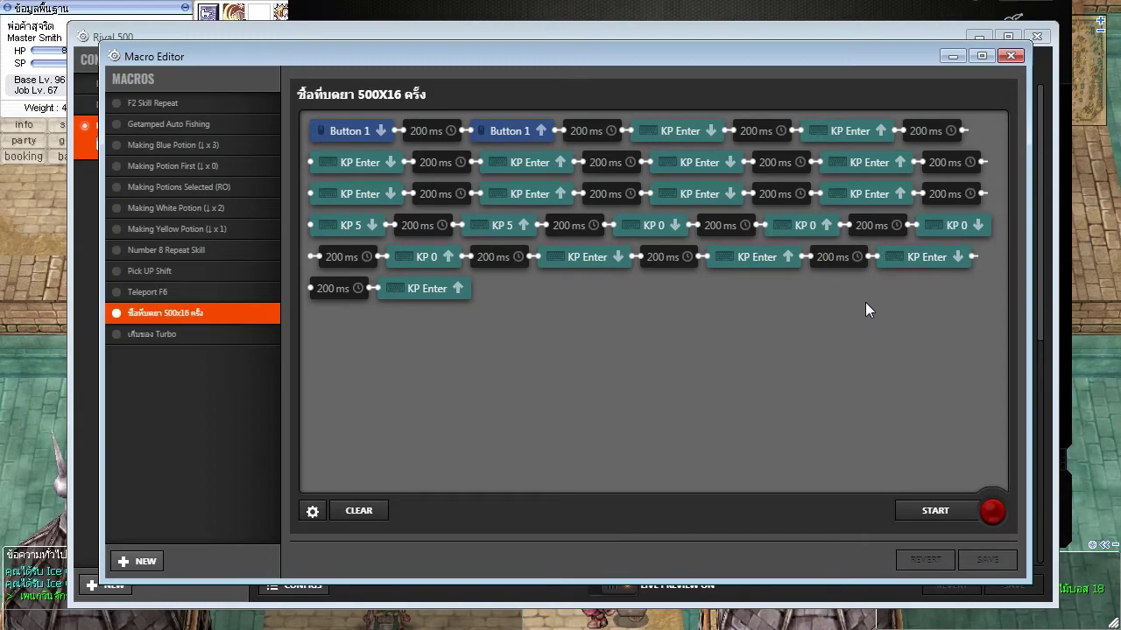
left_click(241, 291)
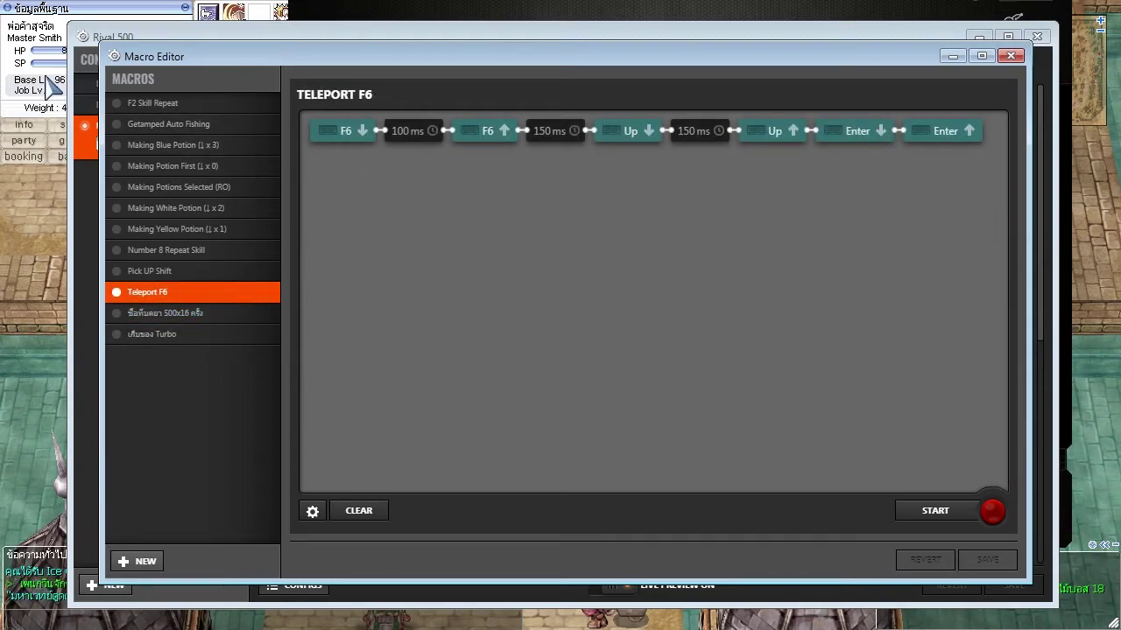
key("alt+Tab")
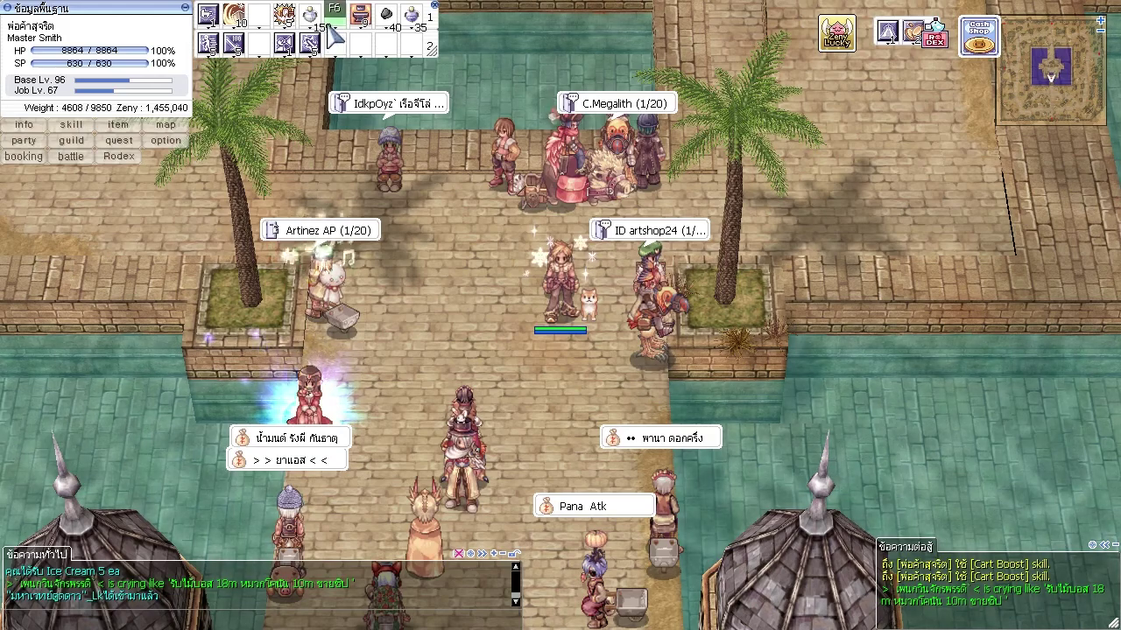
key("alt+Tab")
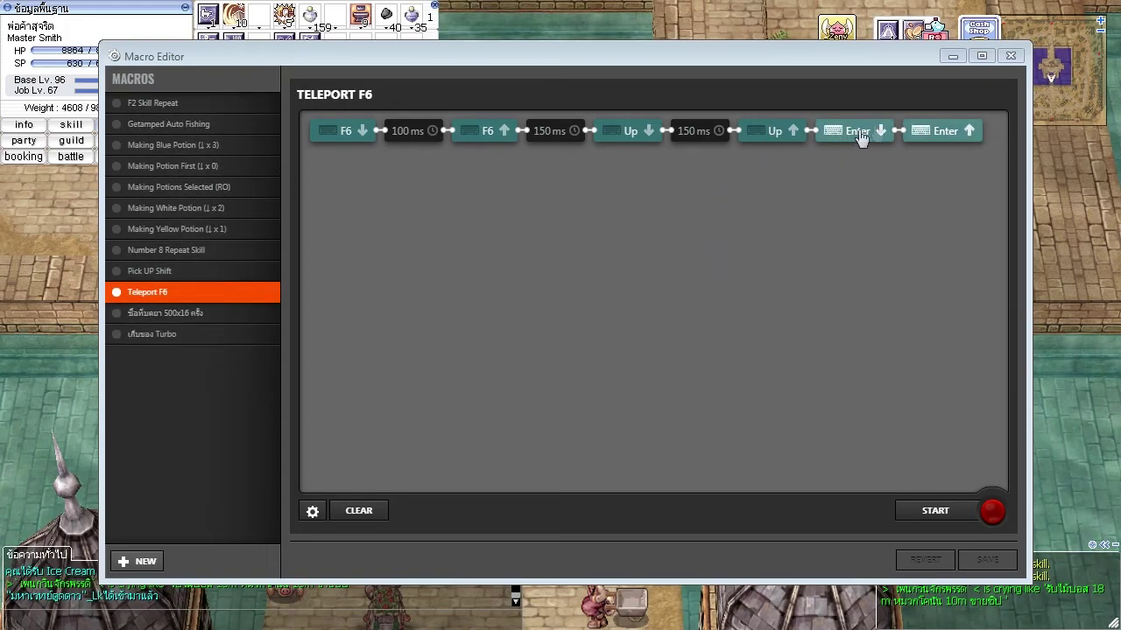
Close the Macro Editor, return to the Rival 500 configuration and show the mouse from its left side
left_click(1011, 55)
key("alt+Tab")
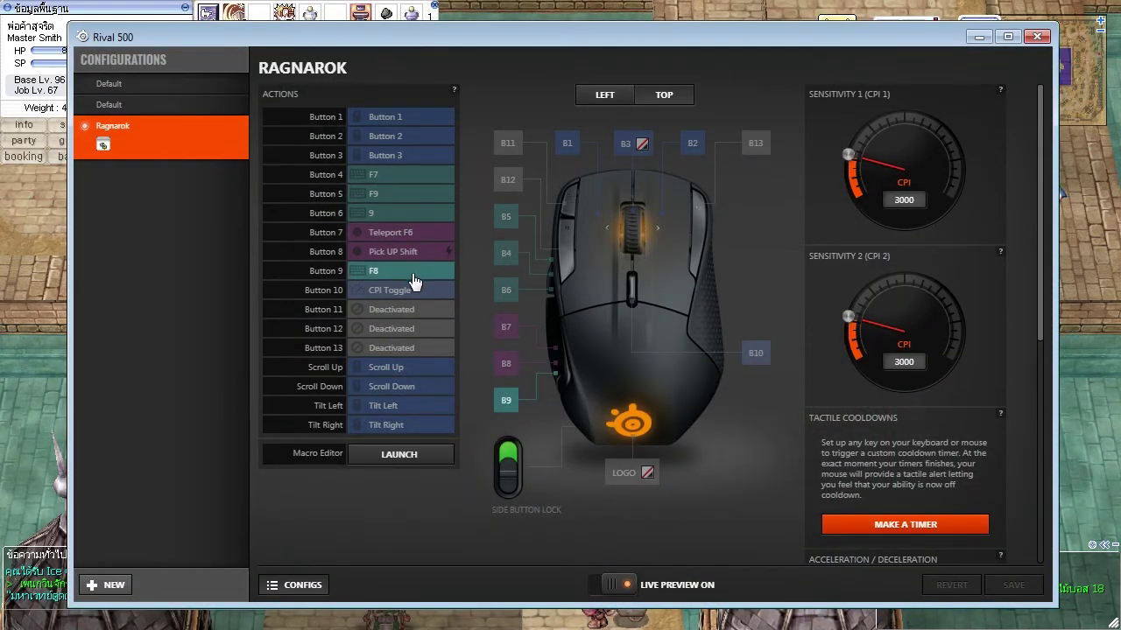
left_click(605, 96)
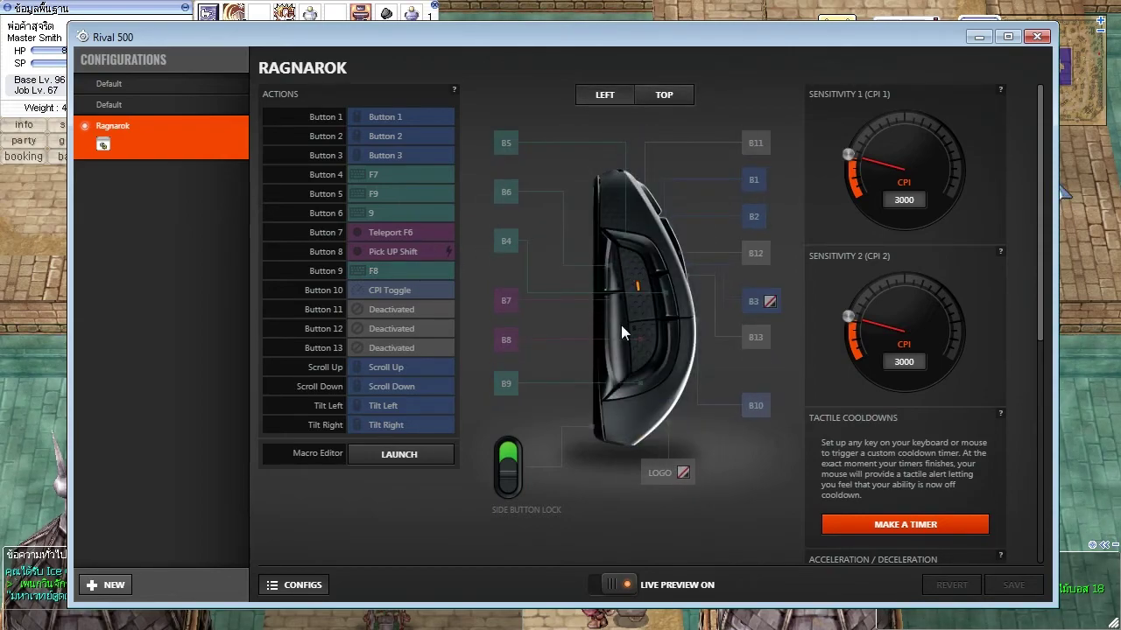
Open the settings of Button 7 and compare its Default and Macros binding types
left_click(415, 234)
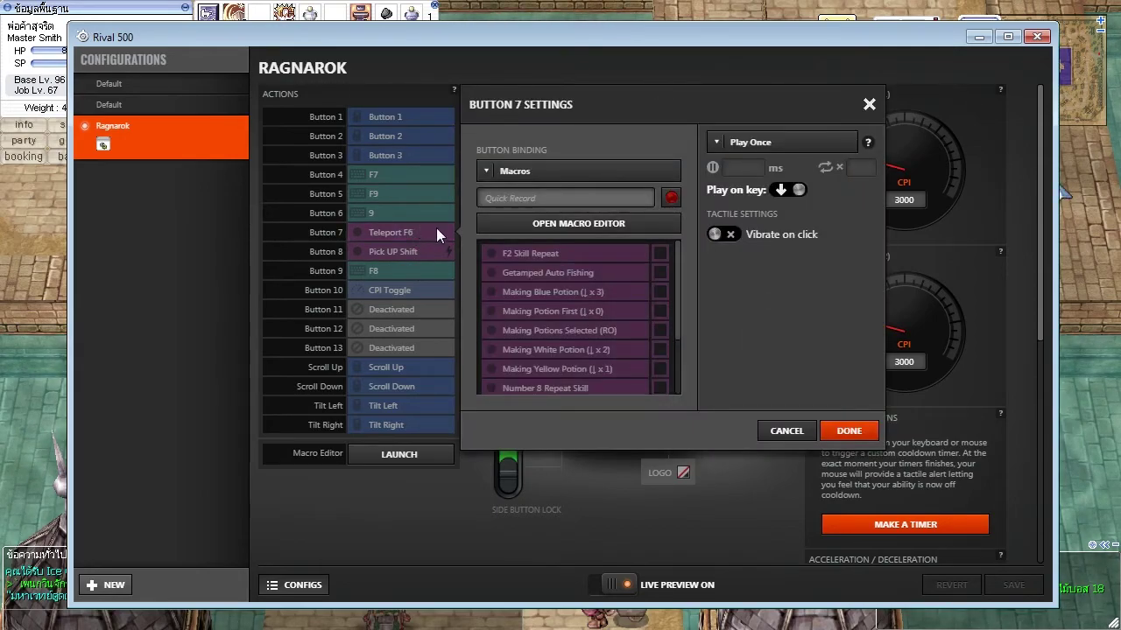
left_click(561, 171)
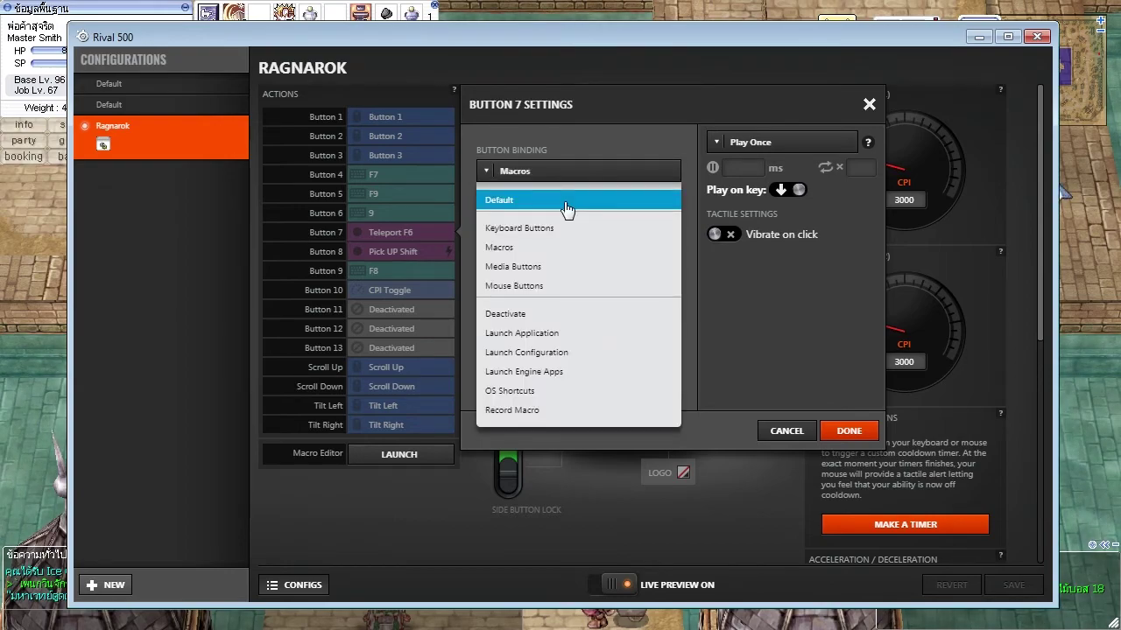
left_click(565, 202)
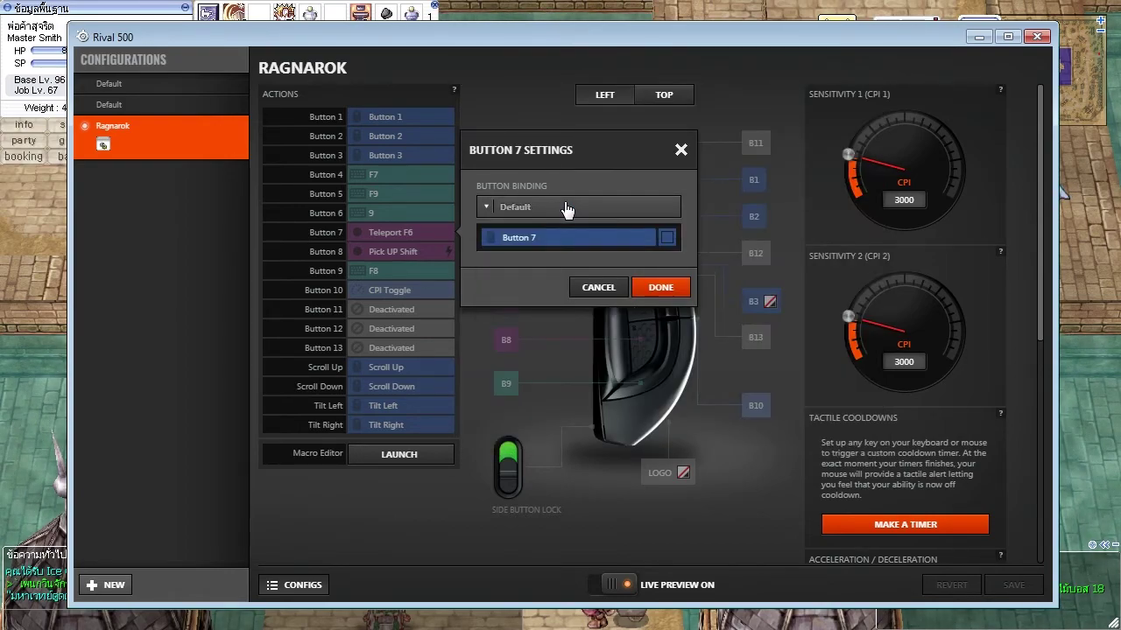
left_click(565, 208)
left_click(565, 284)
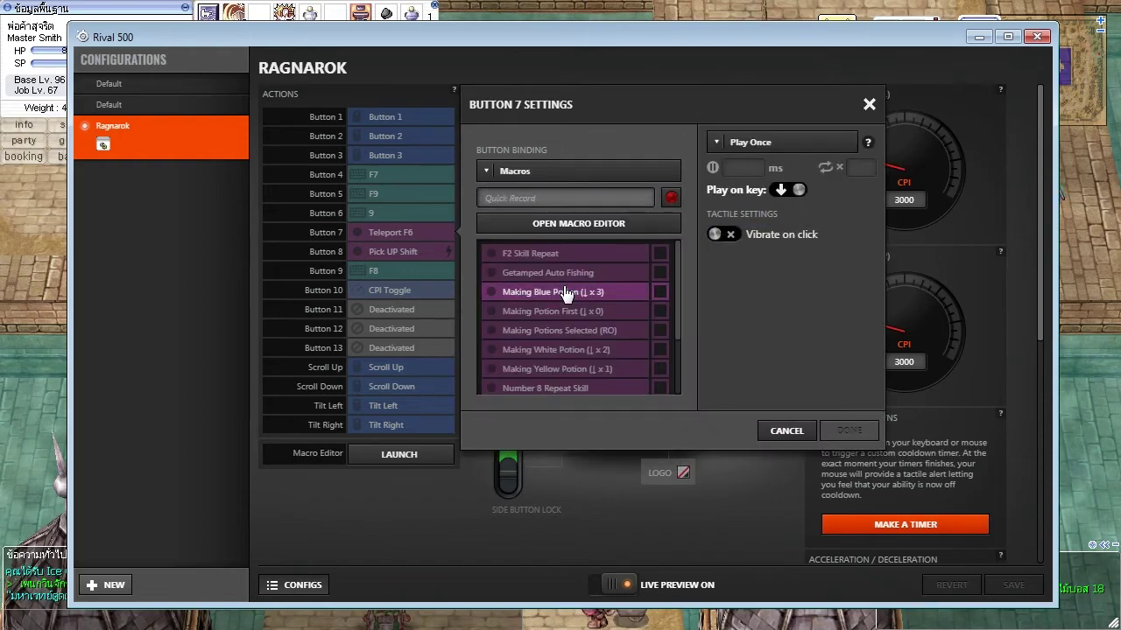
Change Button 7's binding type to Keyboard Buttons and examine the keys in the Arrows and Editing groups
left_click(578, 173)
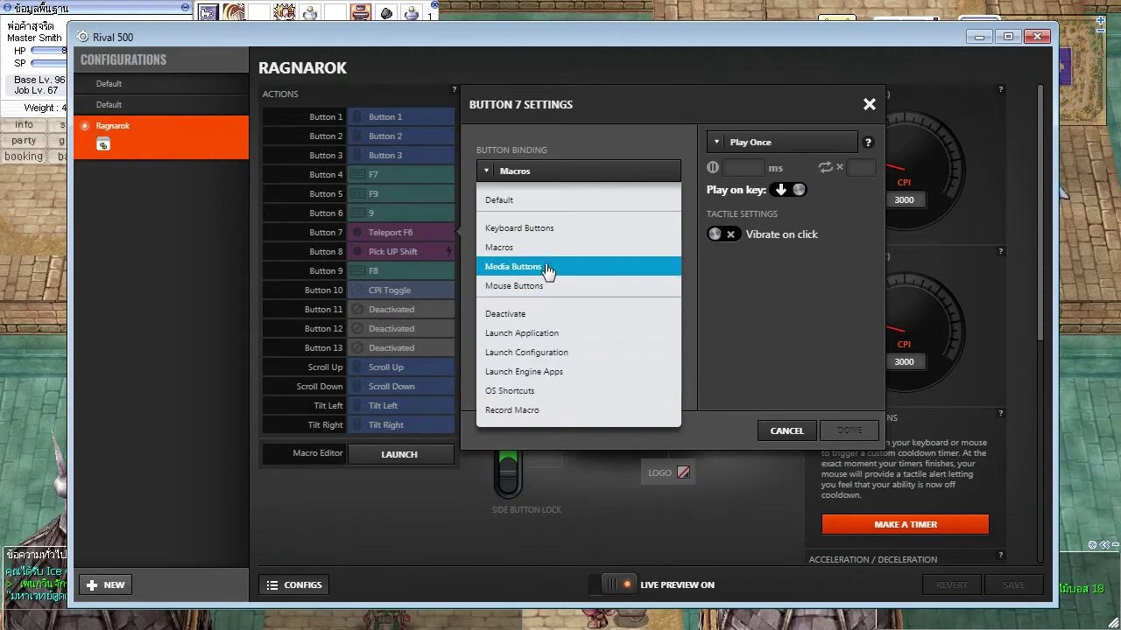
left_click(547, 232)
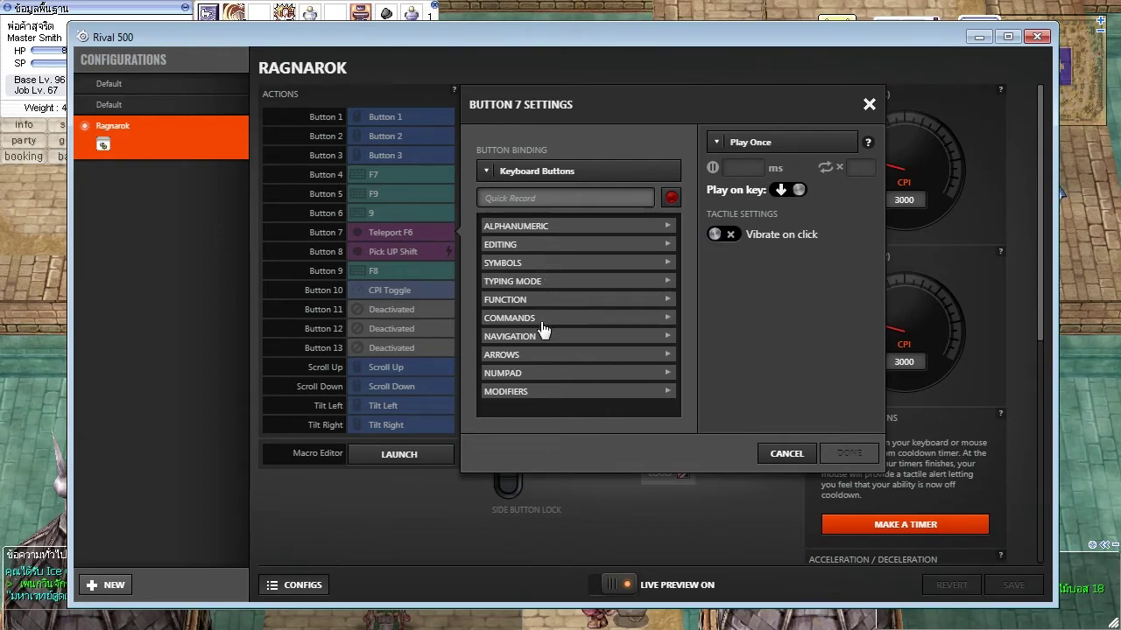
left_click(532, 357)
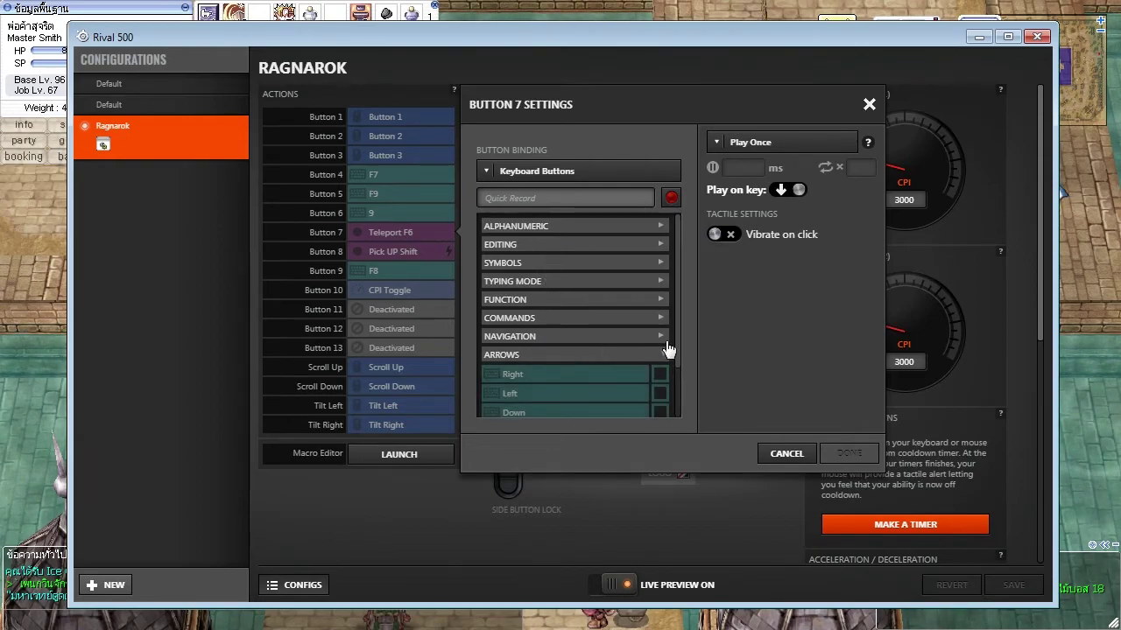
left_click_drag(676, 323, 682, 360)
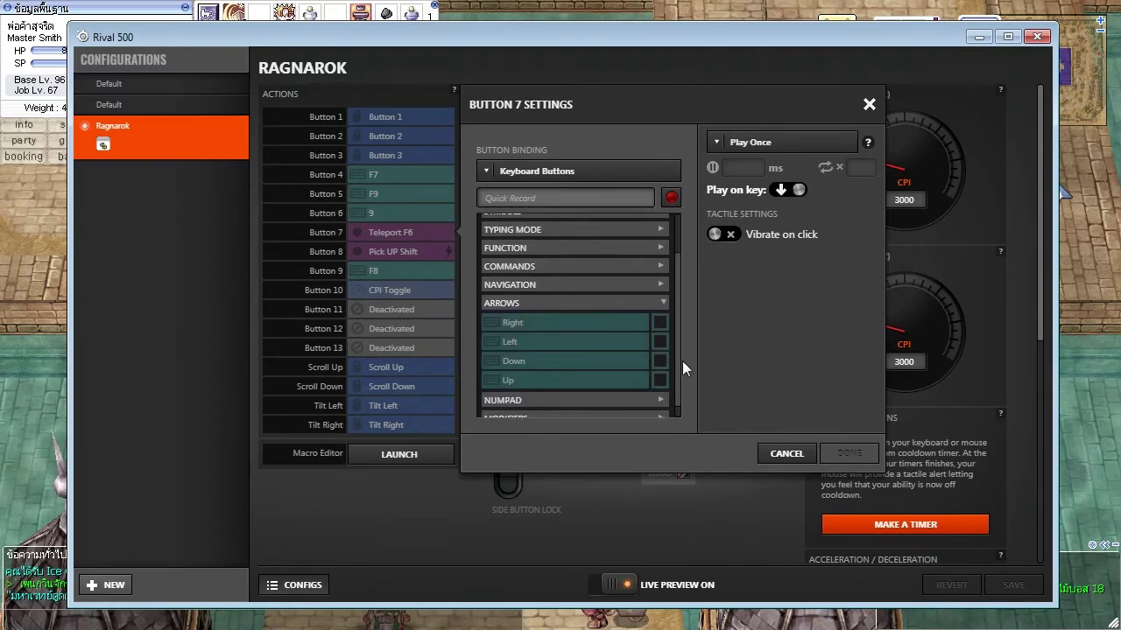
left_click(646, 303)
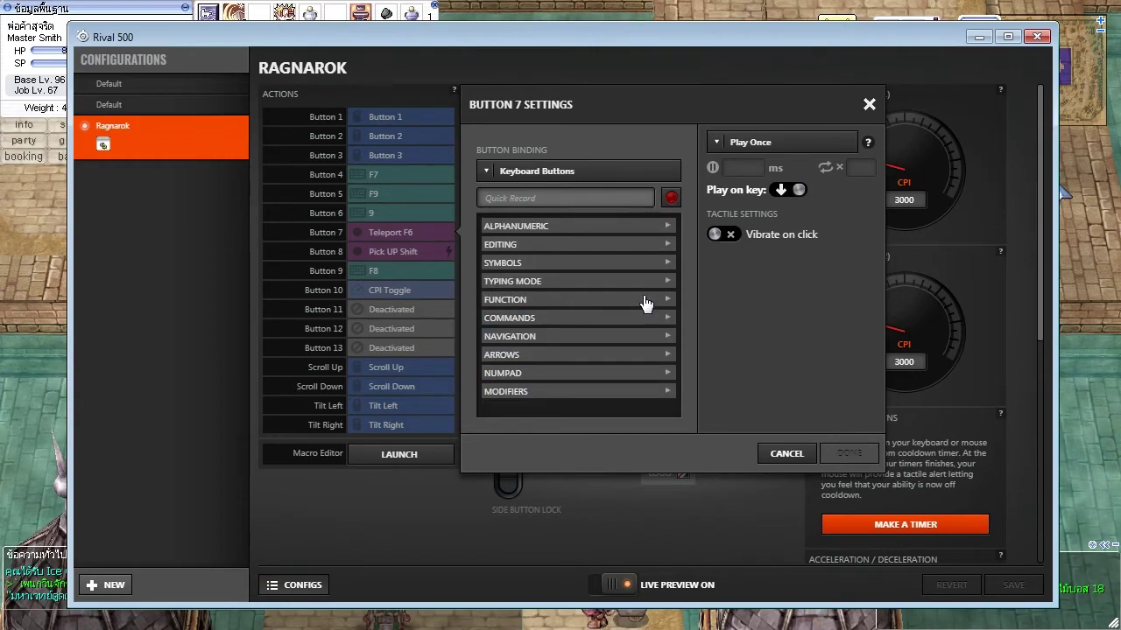
left_click(598, 247)
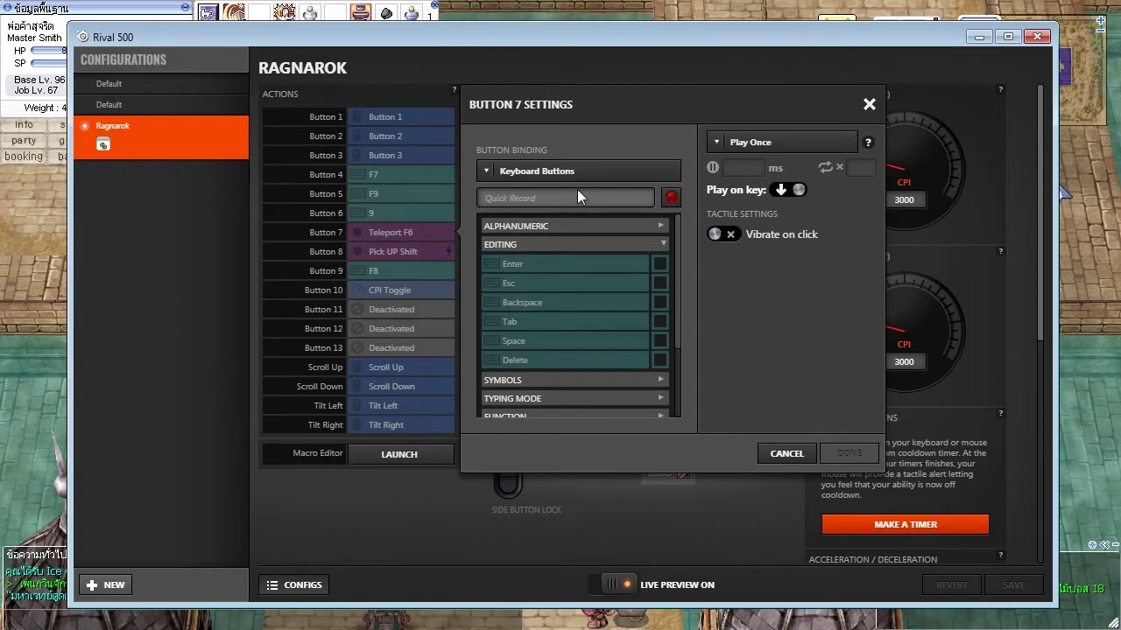
left_click(580, 245)
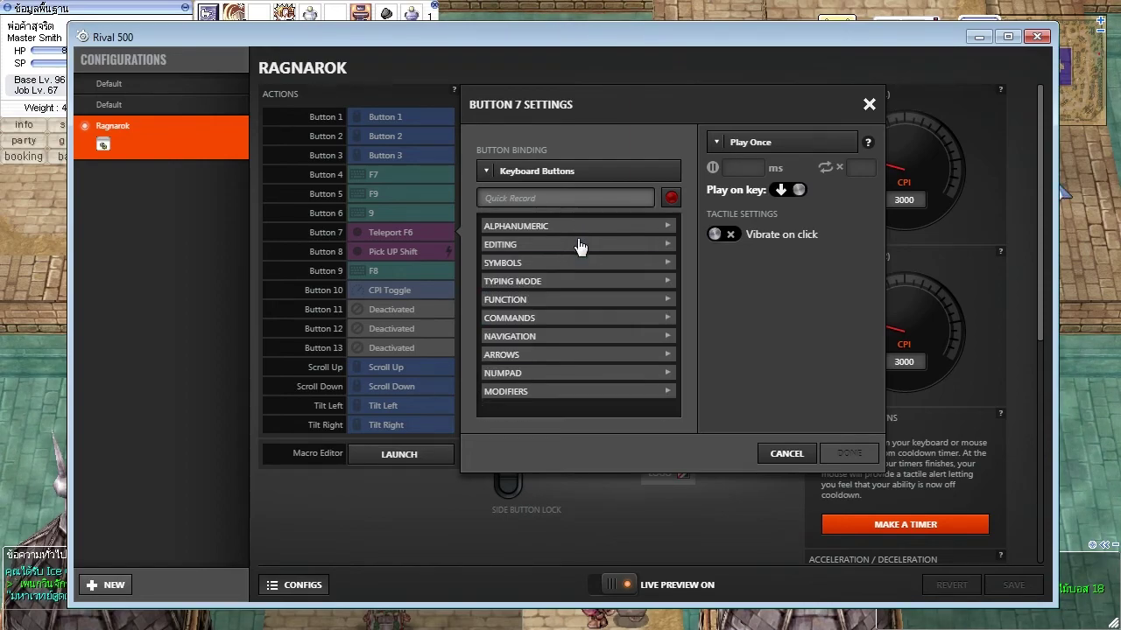
Bind Button 7 to the Teleport F6 macro with Play Once and save the Ragnarok configuration
left_click(594, 178)
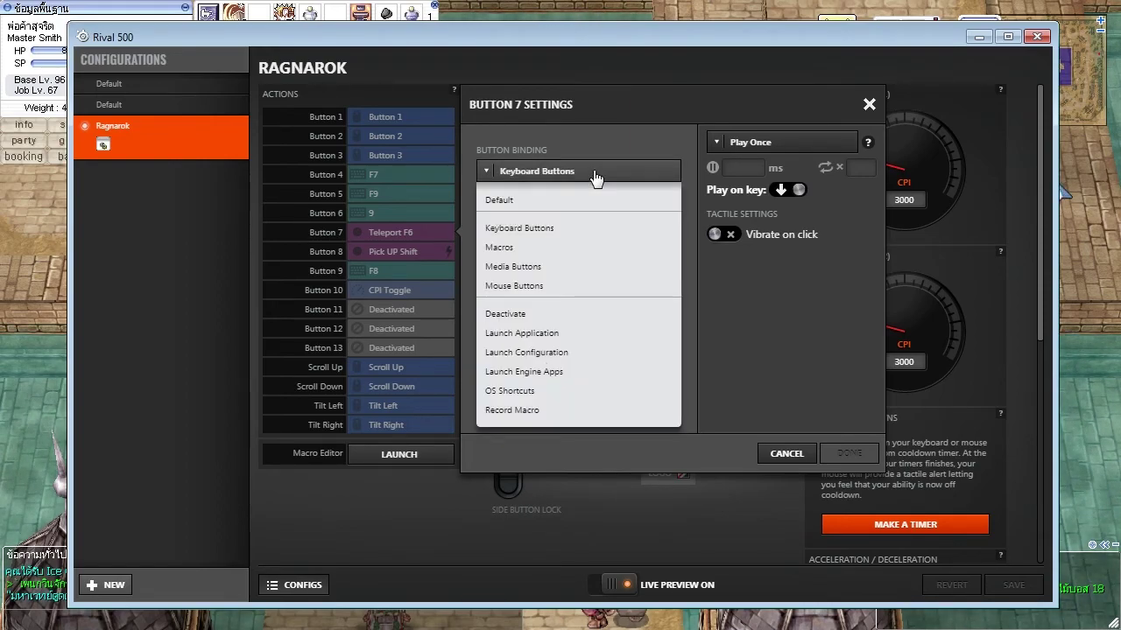
left_click(566, 249)
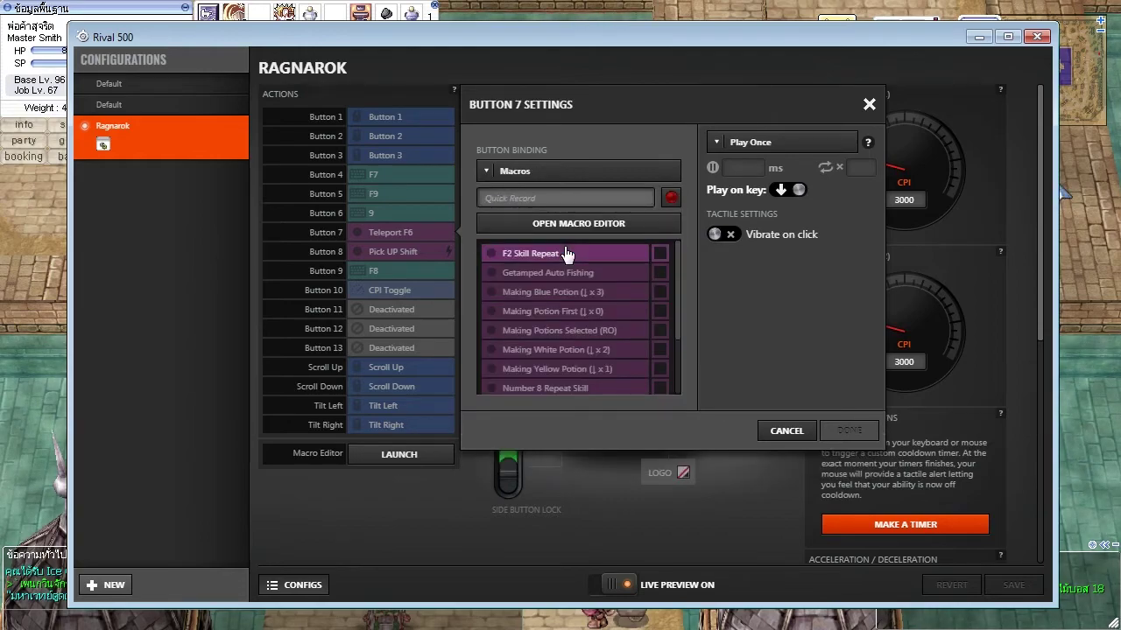
scroll(587, 330, "down", 2)
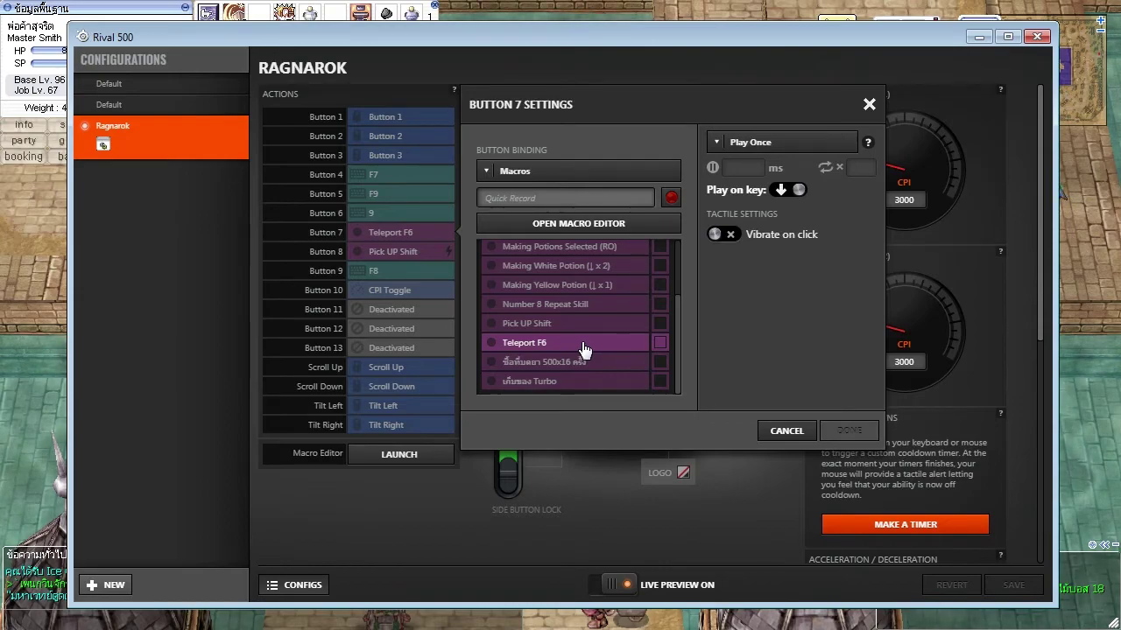
left_click(663, 349)
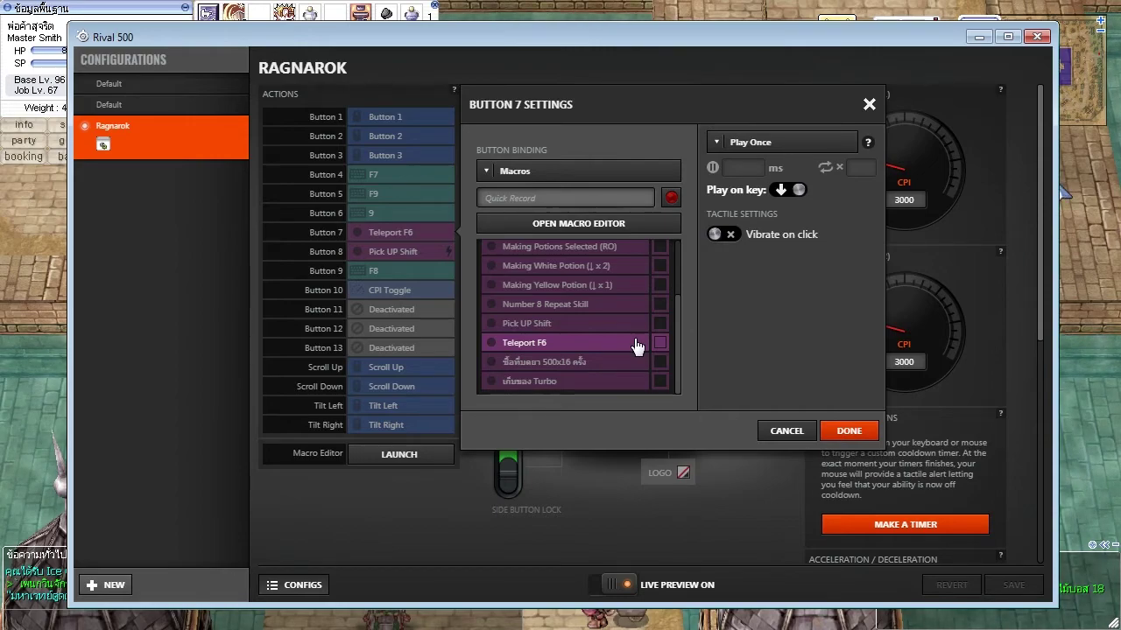
left_click(848, 432)
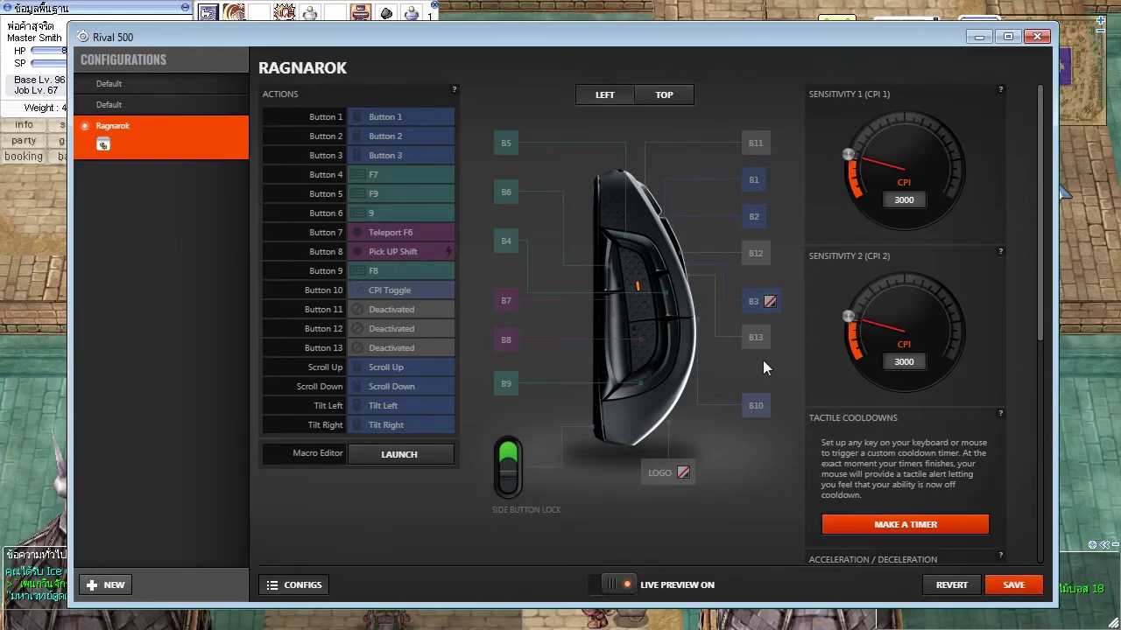
left_click(1013, 584)
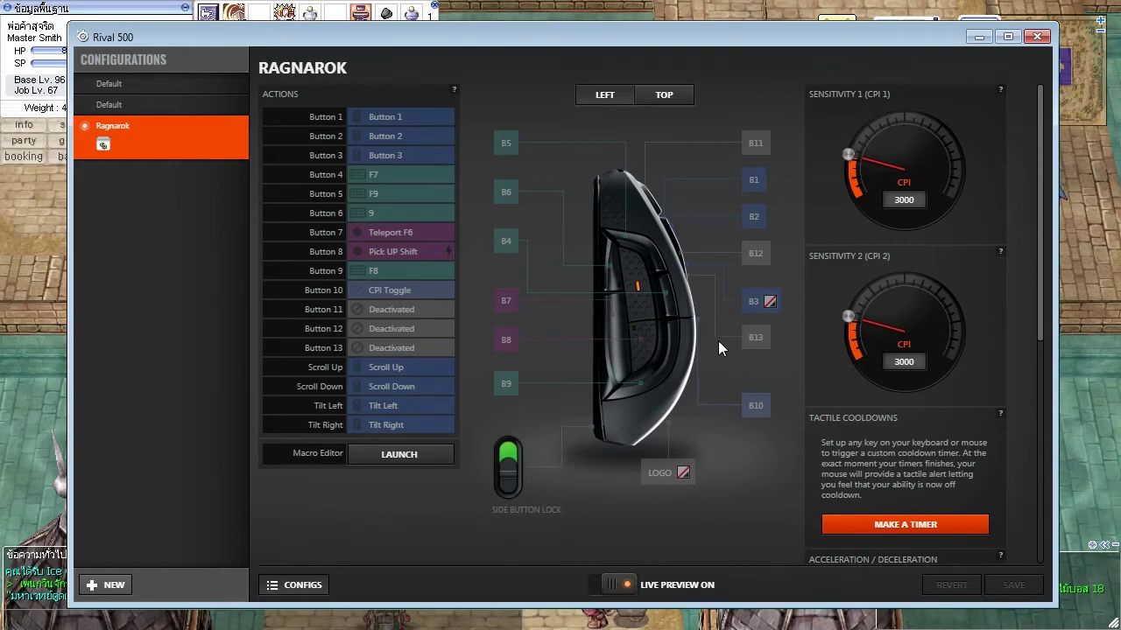
Switch to the Ragnarok game and walk the character south through the vendor crowd in town
key("alt+Tab")
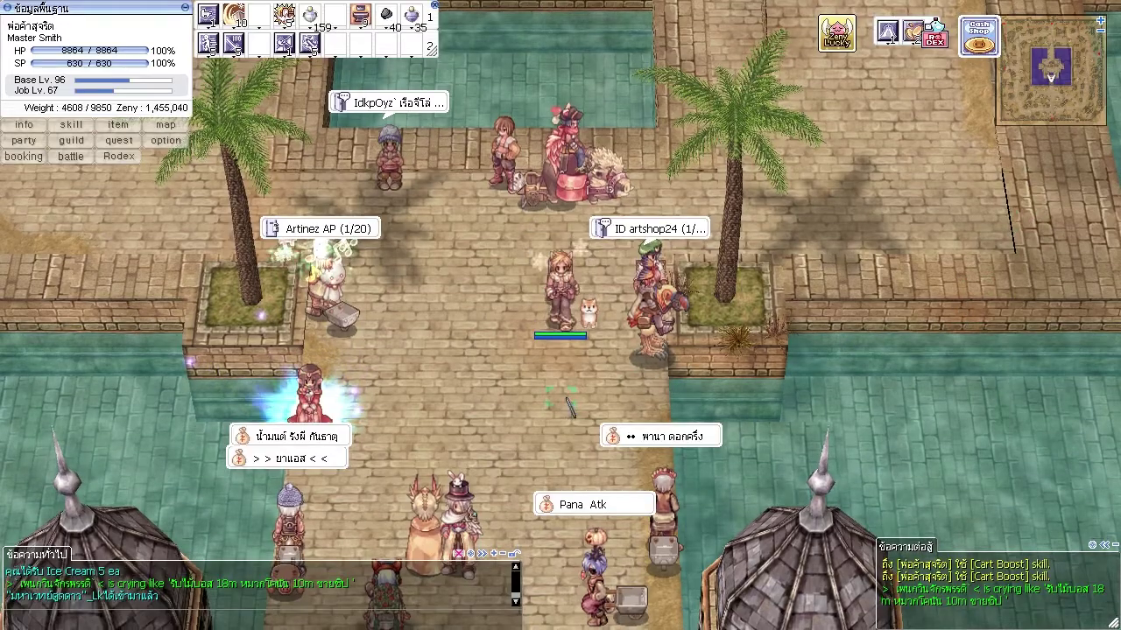
left_click(566, 578)
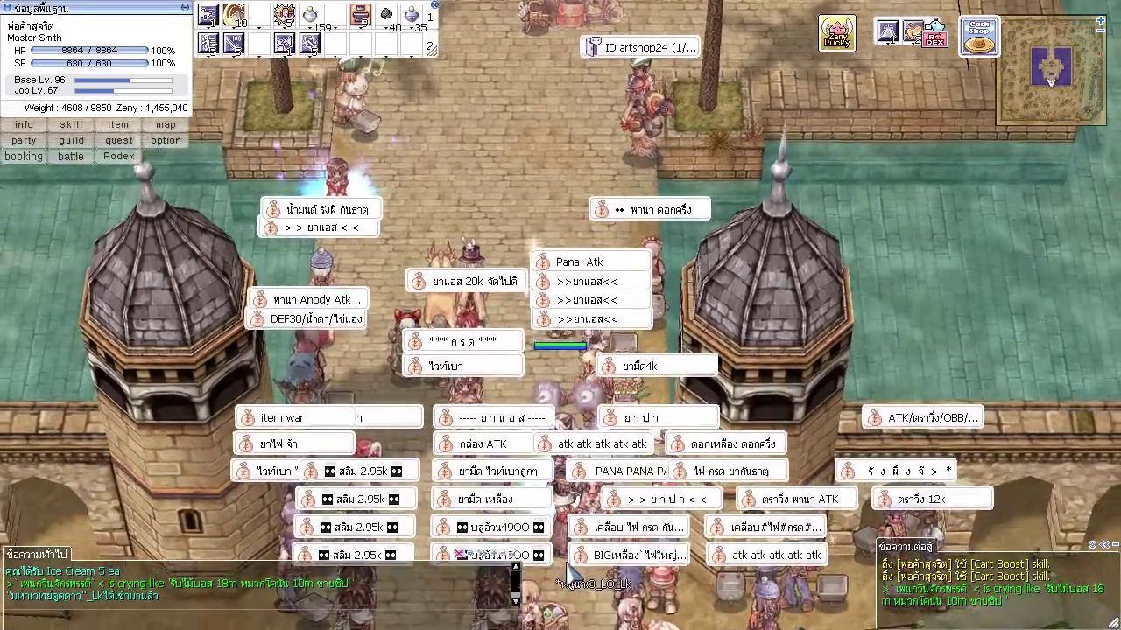
left_click(567, 578)
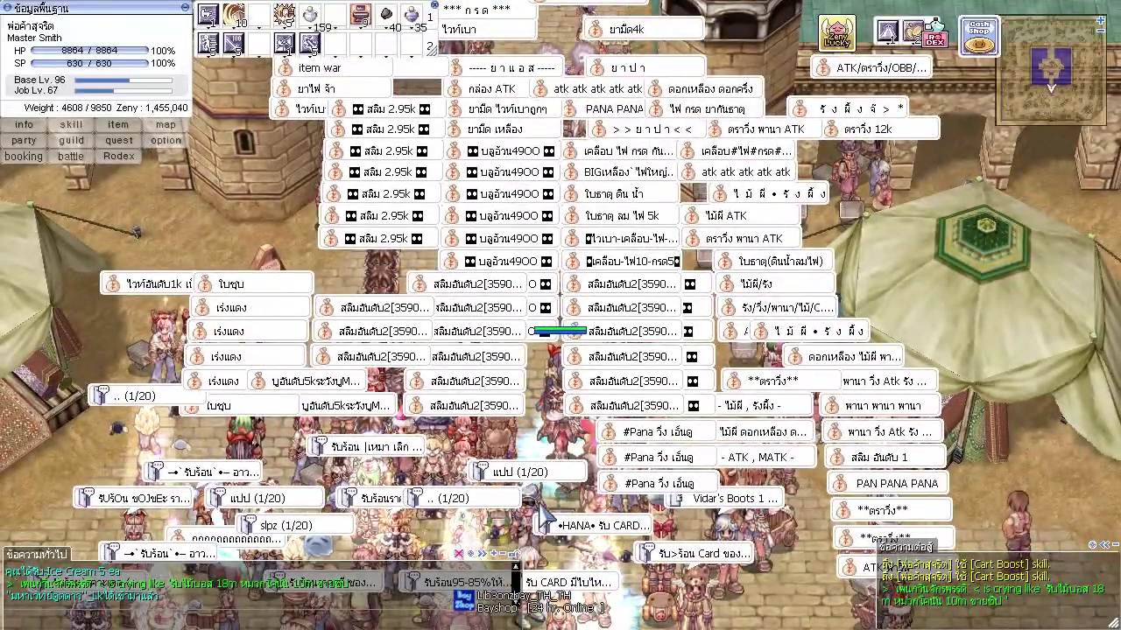
left_click(545, 518)
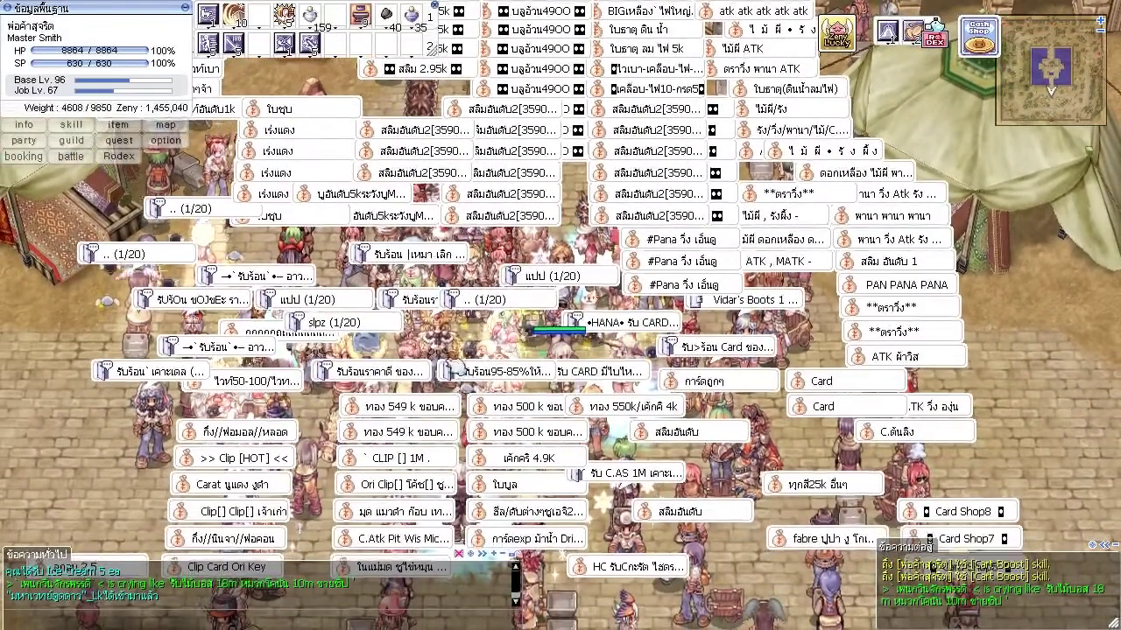
Open the item storage through the Kafra Staff and browse its Armor items
left_click(664, 292)
key("Return")
key("Down")
key("Return")
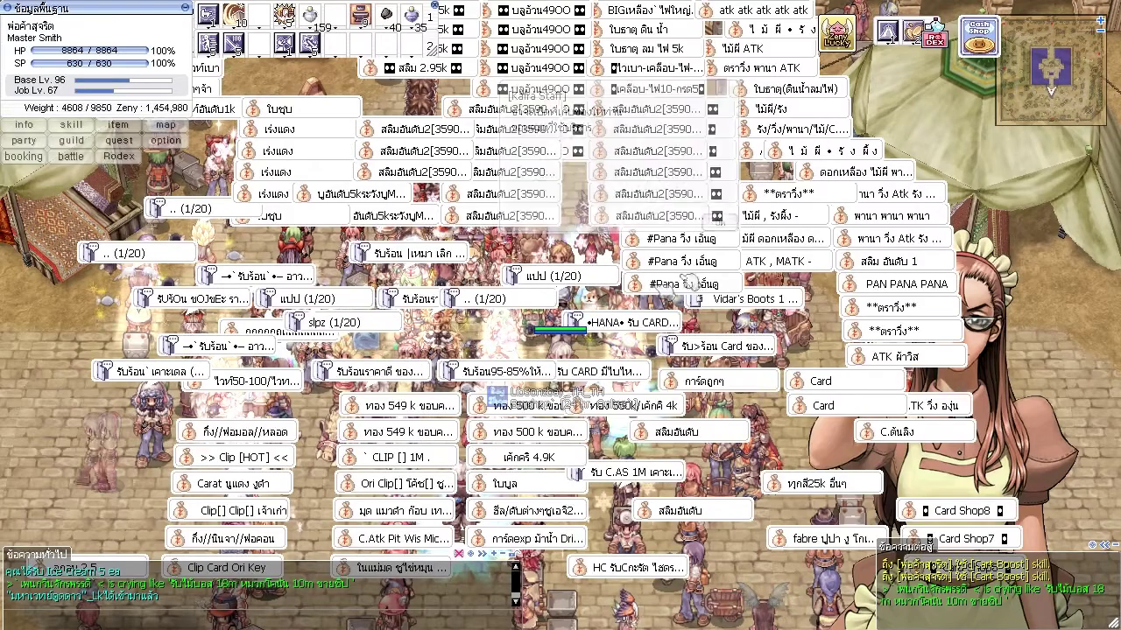
key("Return")
left_click(814, 167)
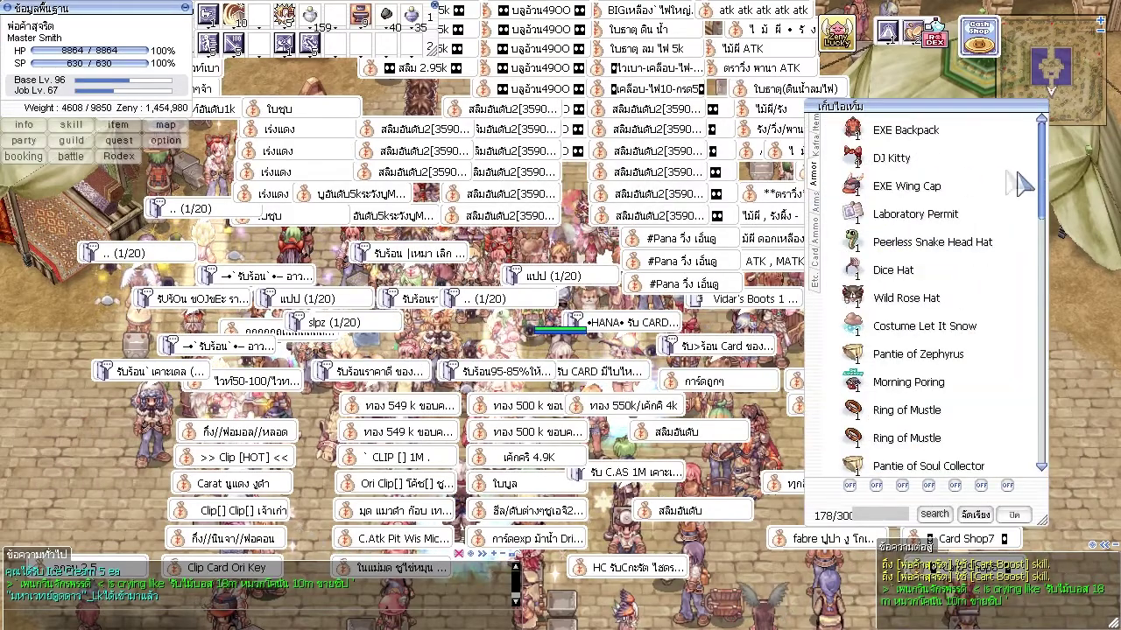
scroll(1007, 262, "down", 10)
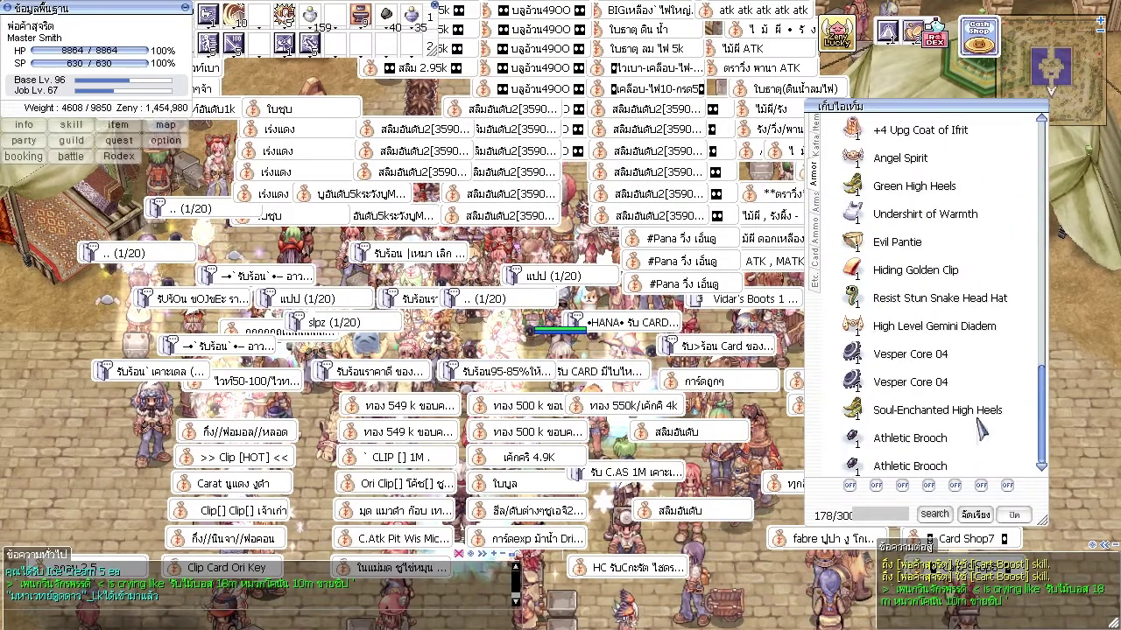
Browse back up through the storage's Armor items and close the storage
scroll(981, 429, "up", 1)
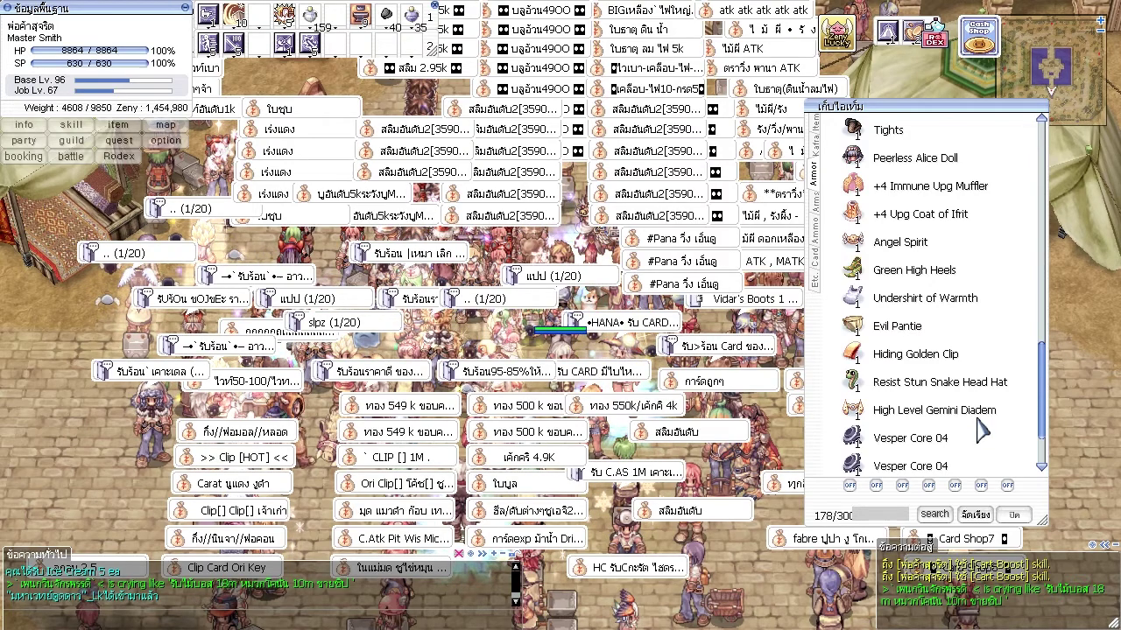
scroll(980, 429, "up", 4)
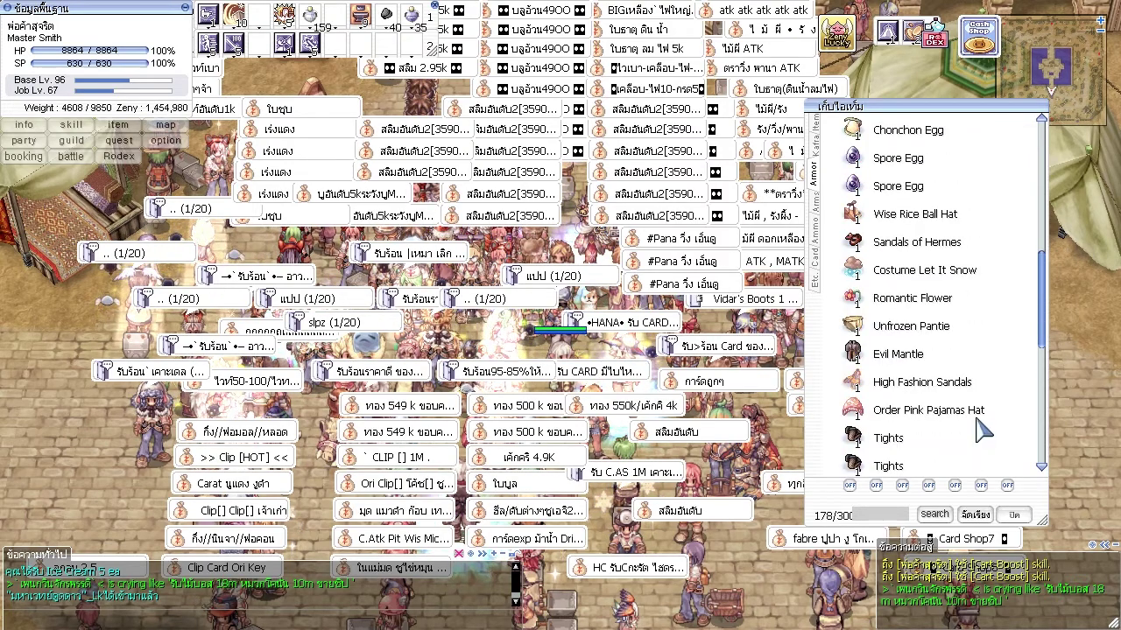
scroll(981, 429, "up", 4)
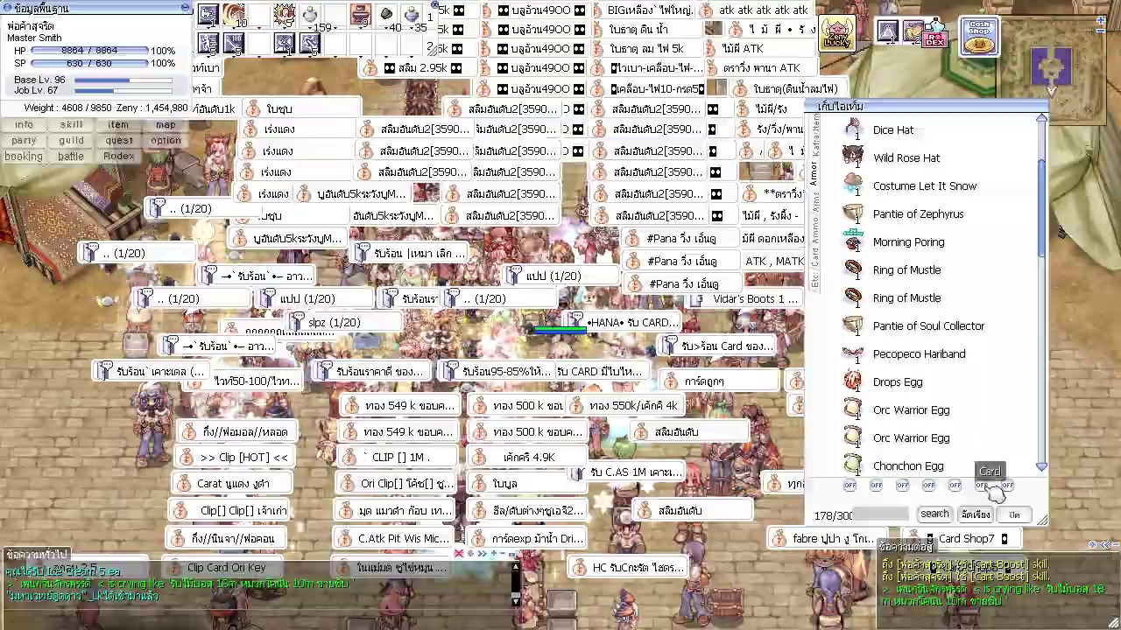
left_click(1014, 515)
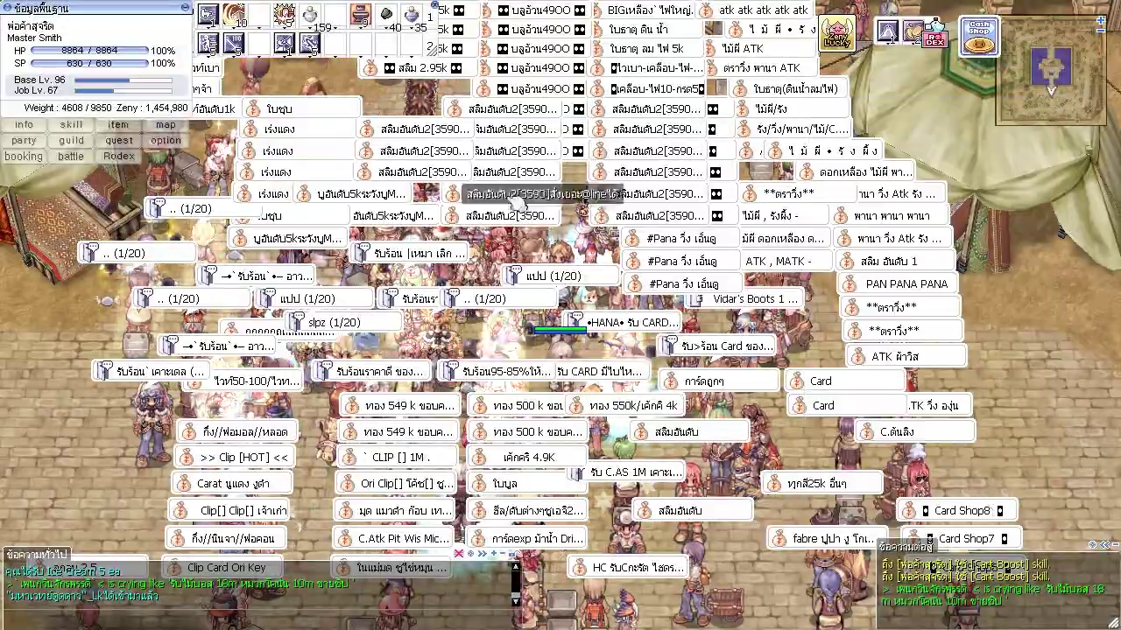
Walk the character north out of the vendor crowd, past the two towers to the walkway between the palm trees
left_click(433, 107)
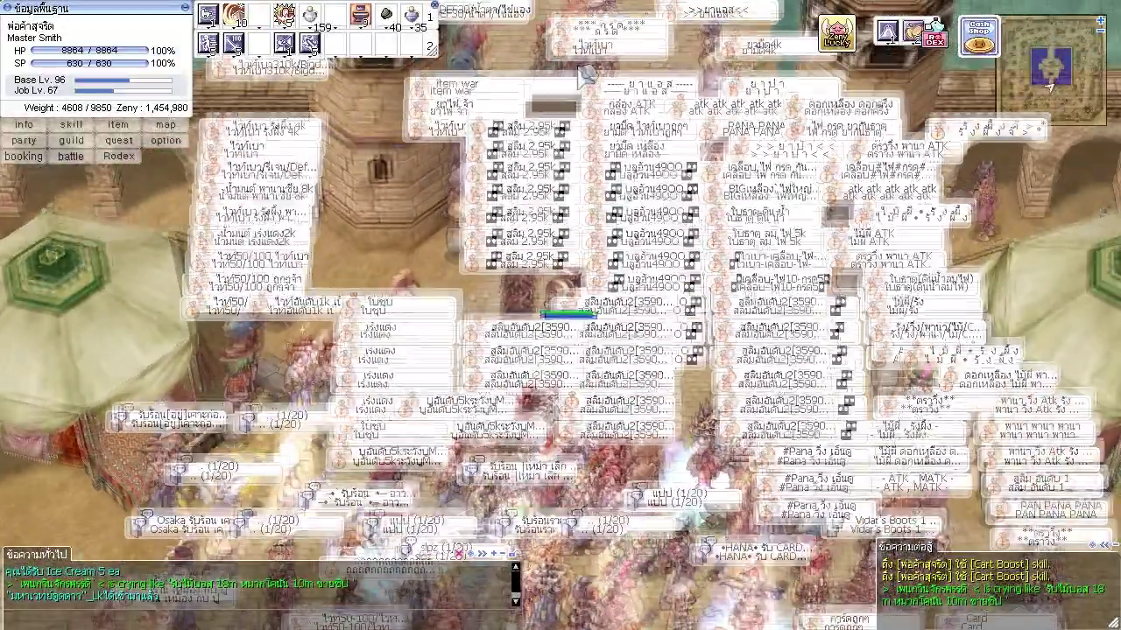
left_click(585, 75)
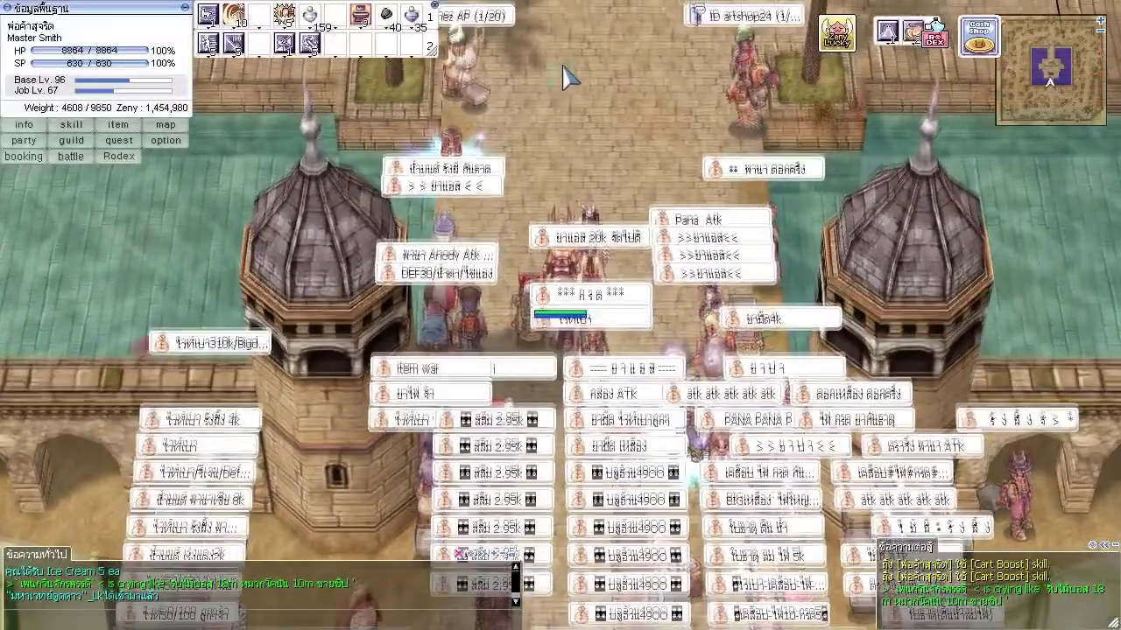
left_click(718, 348)
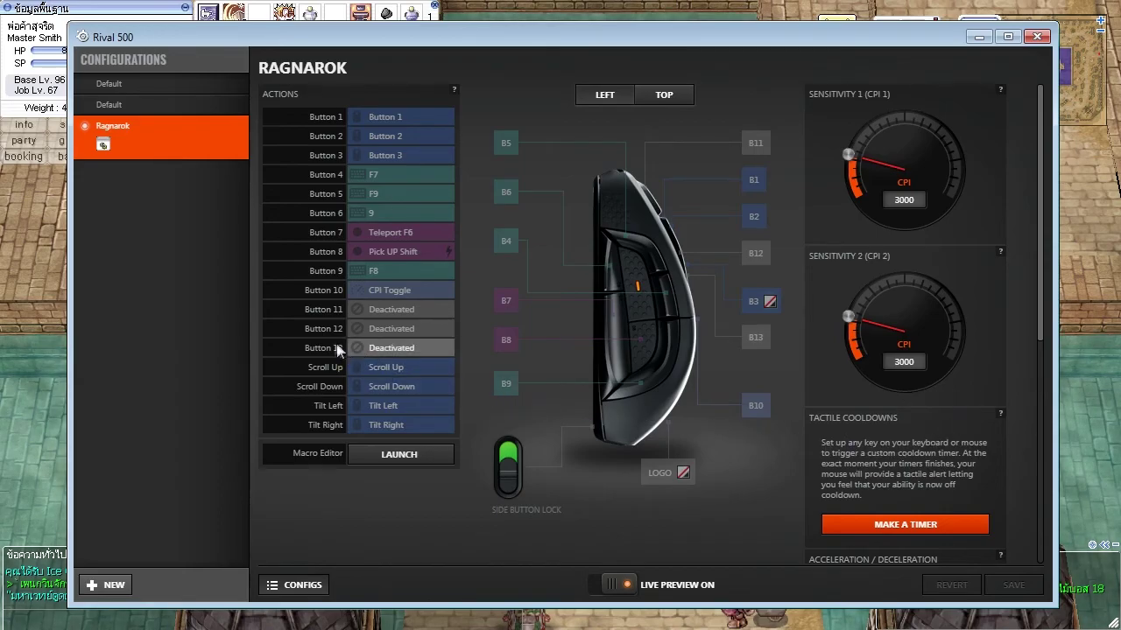
key("alt+Tab")
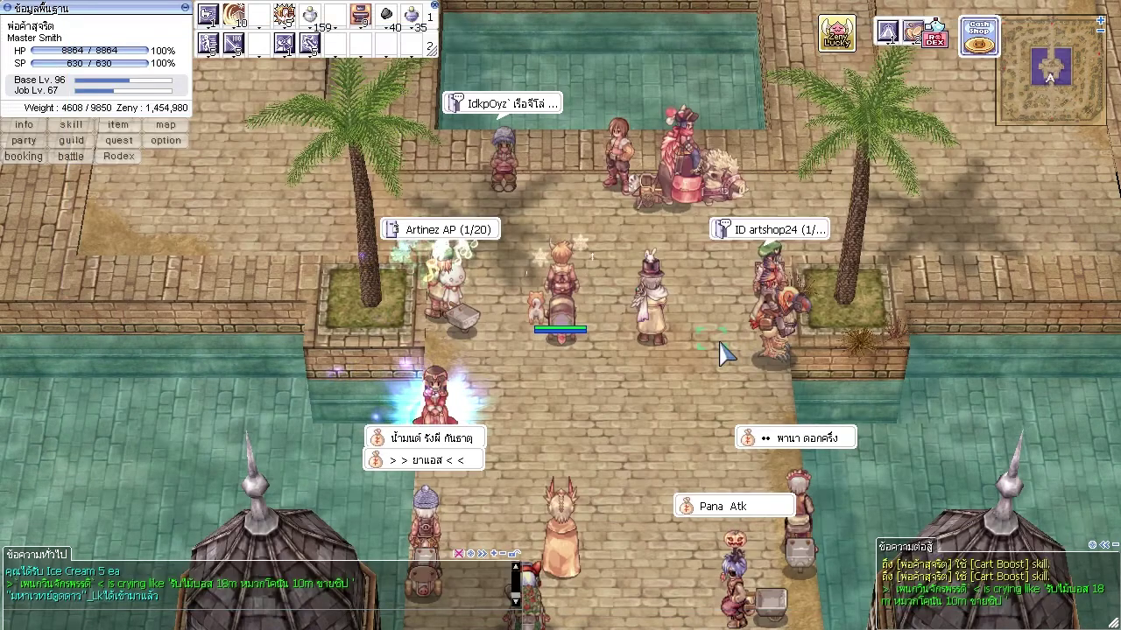
Switch to the Rival 500 settings, show the mouse from above, and check the logo's illumination effect without changing it
key("alt+Tab")
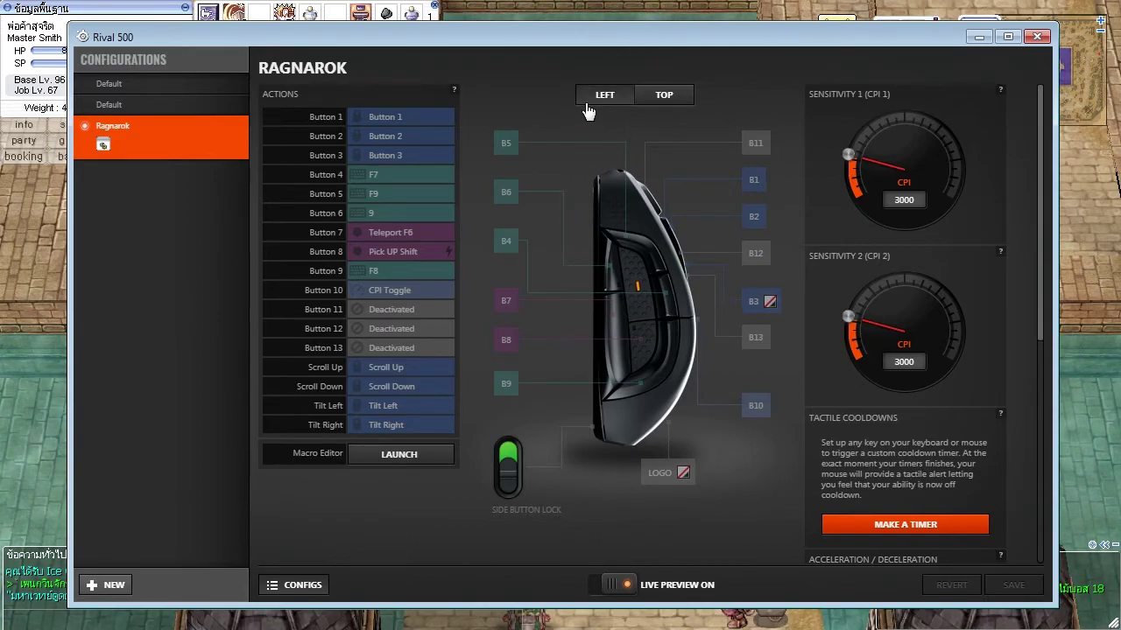
left_click(655, 98)
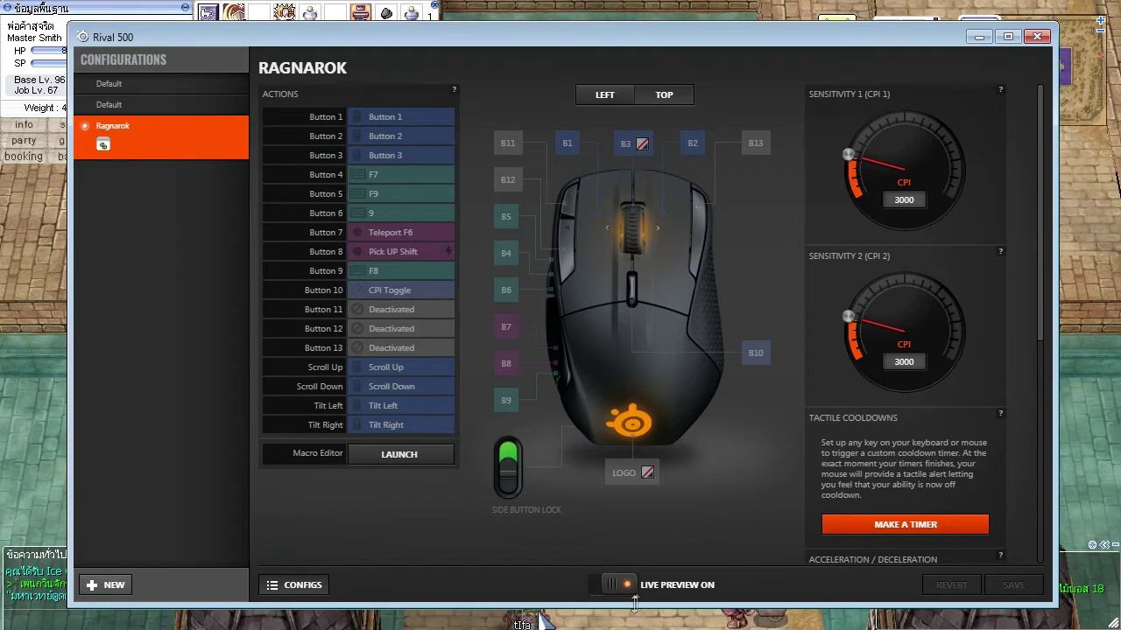
left_click(641, 475)
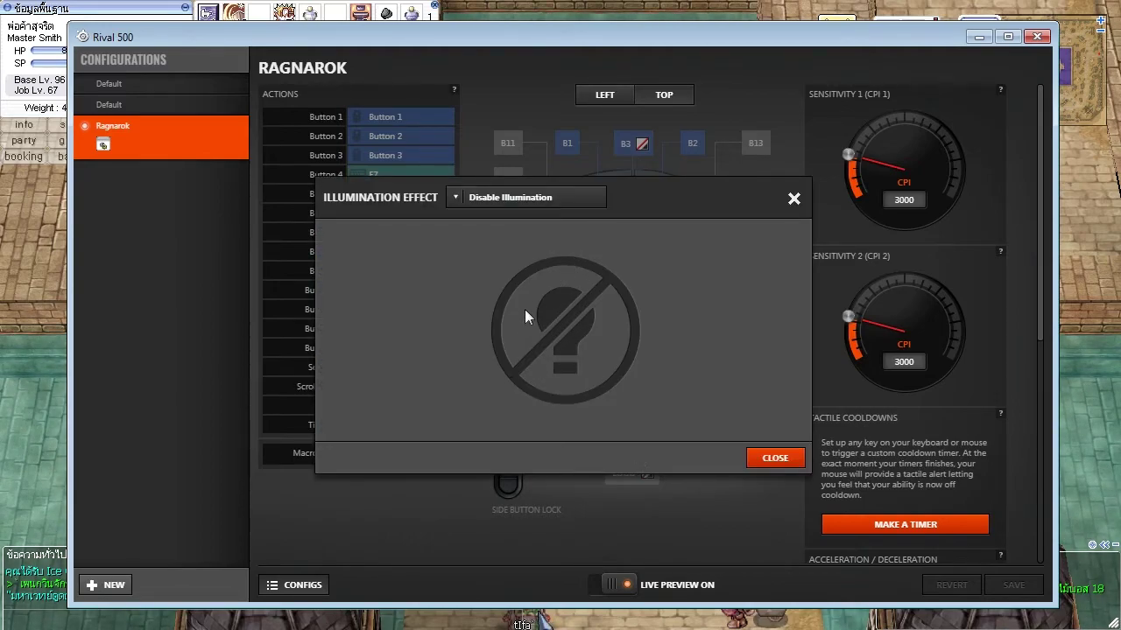
left_click(558, 174)
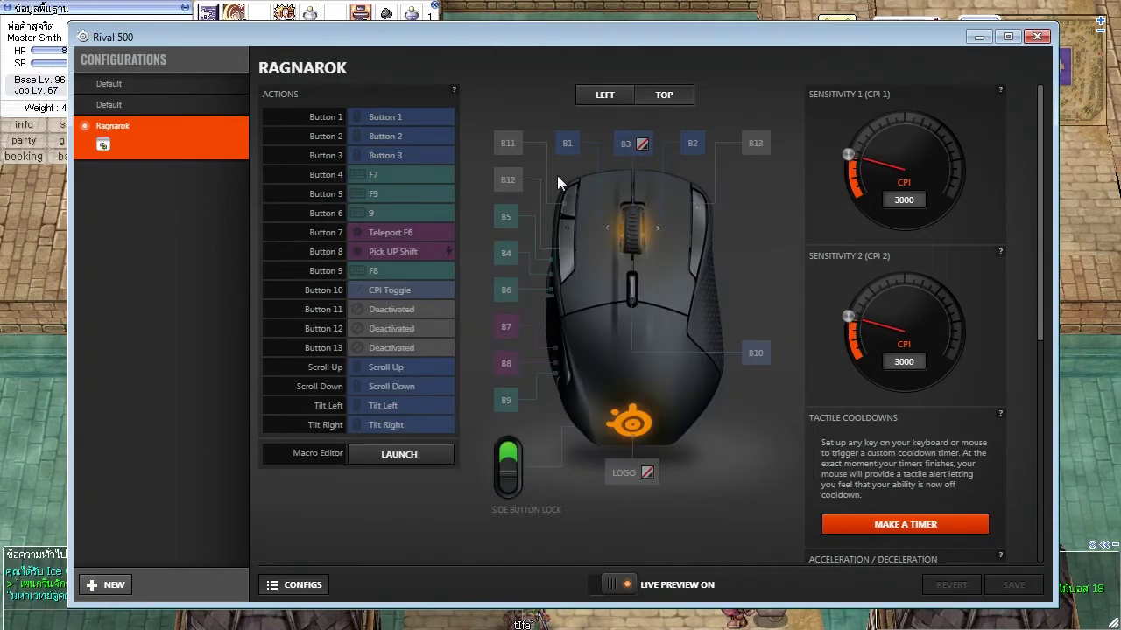
Switch back to the Ragnarok game and walk the character a short way south
key("alt+Tab")
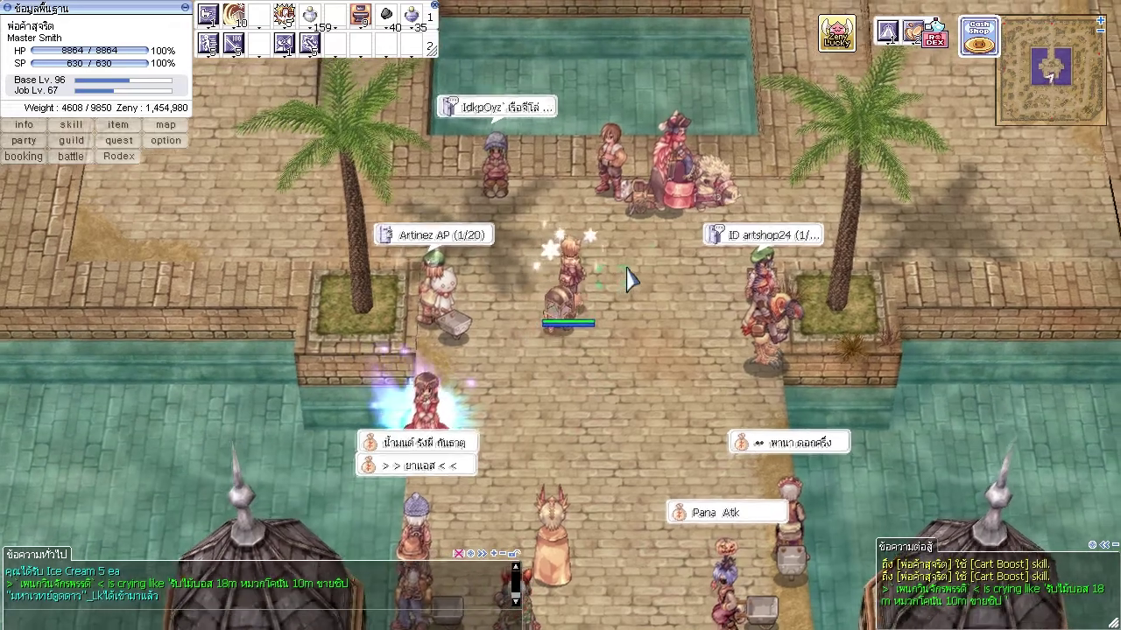
left_click(560, 417)
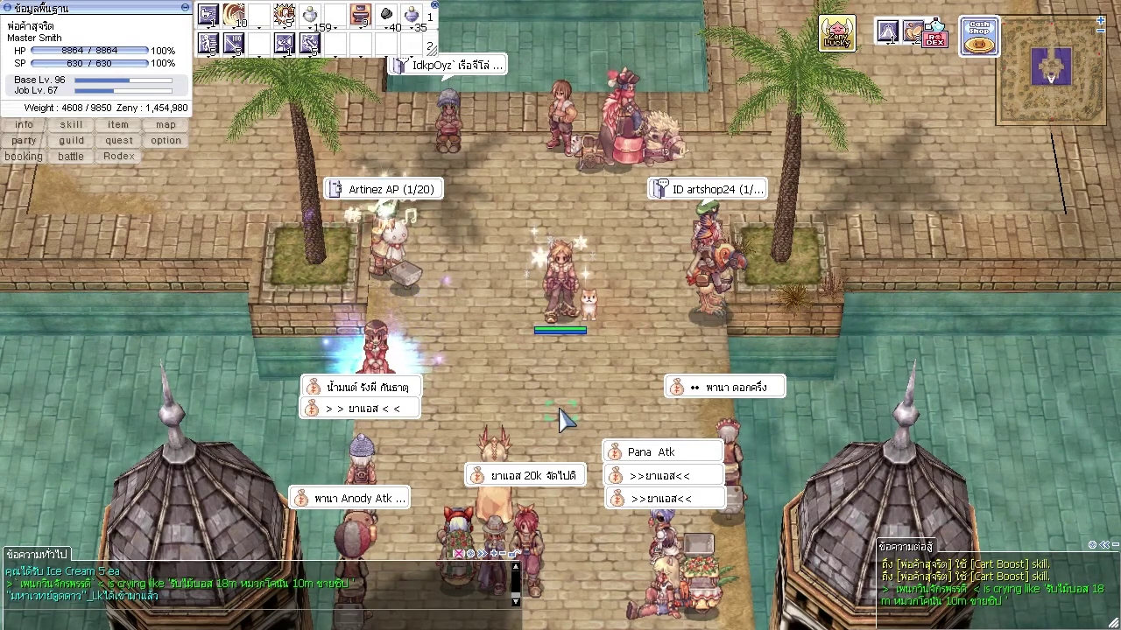
Switch to Razer Synapse and add a new empty macro
key("alt+Tab")
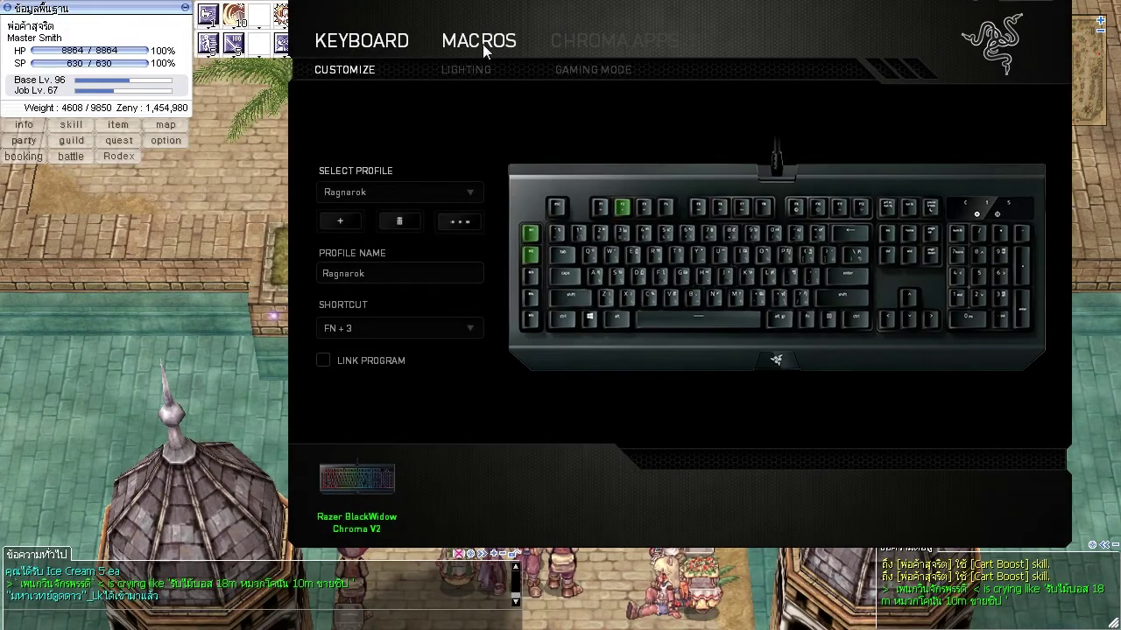
left_click(482, 44)
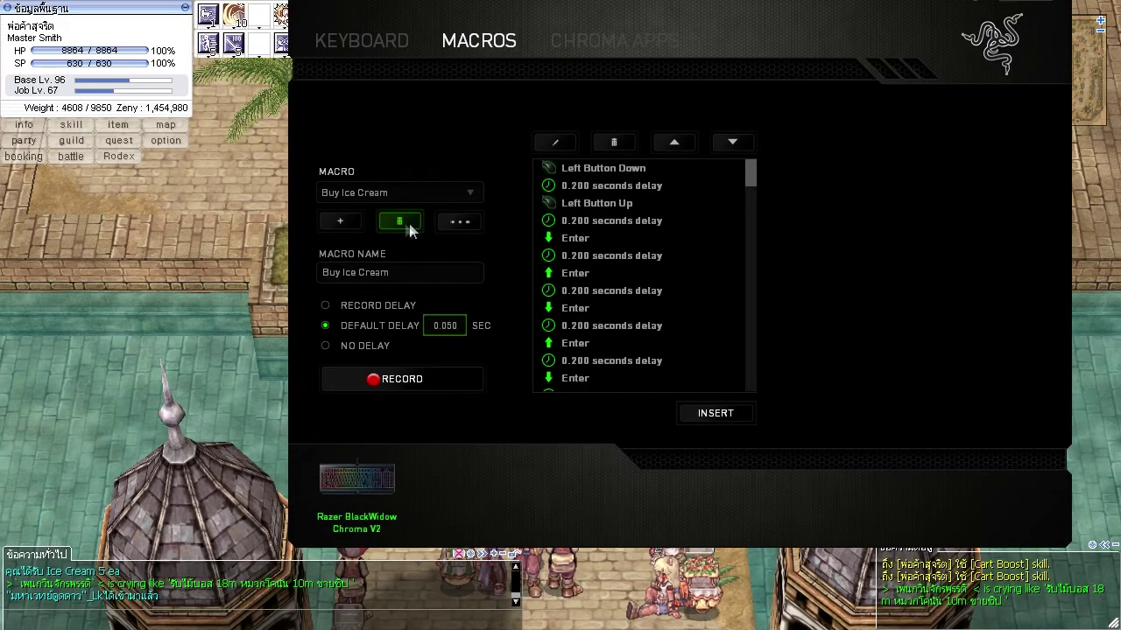
left_click(351, 219)
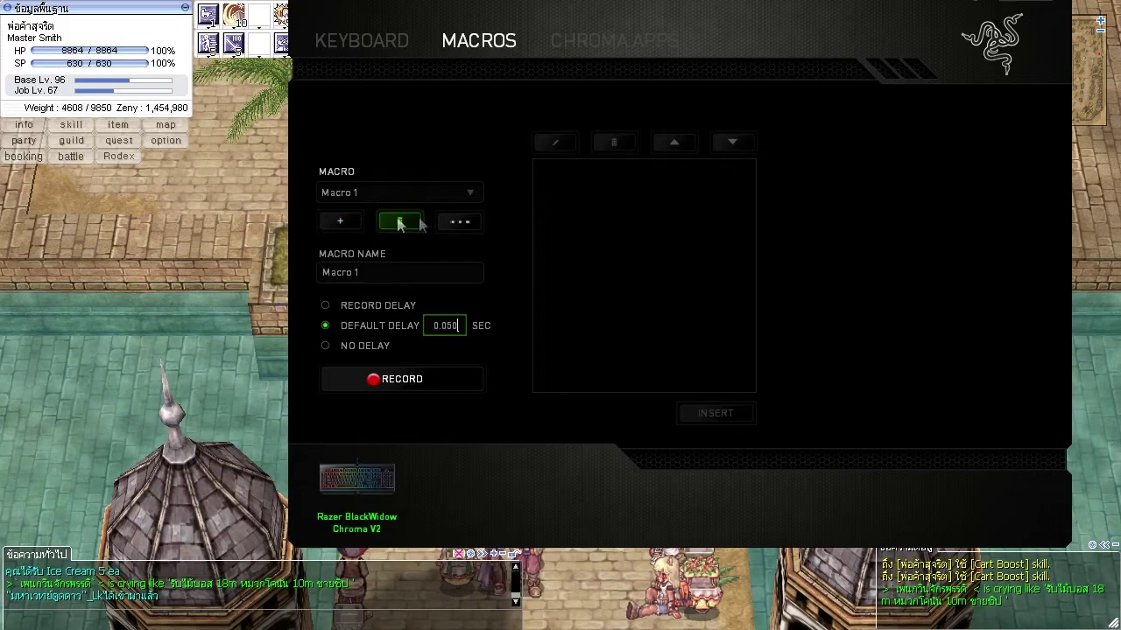
Record a short sequence of S, D and A keystrokes into the new macro using the 0.050-second default delay
left_click(429, 377)
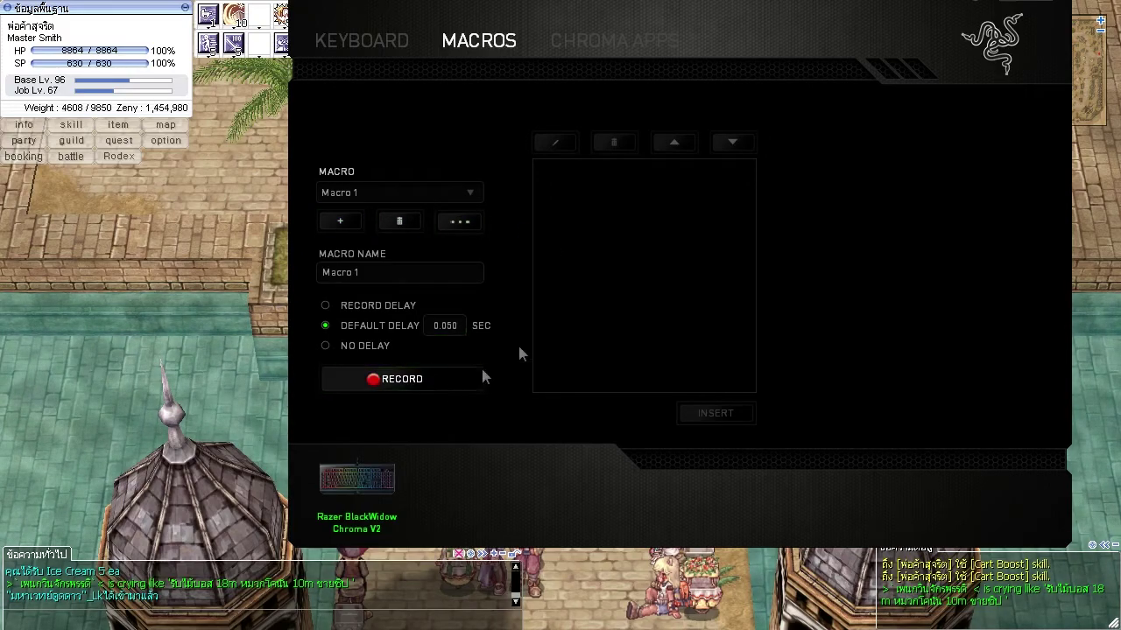
key("s")
key("d")
key("a")
key("d")
key("a")
key("s")
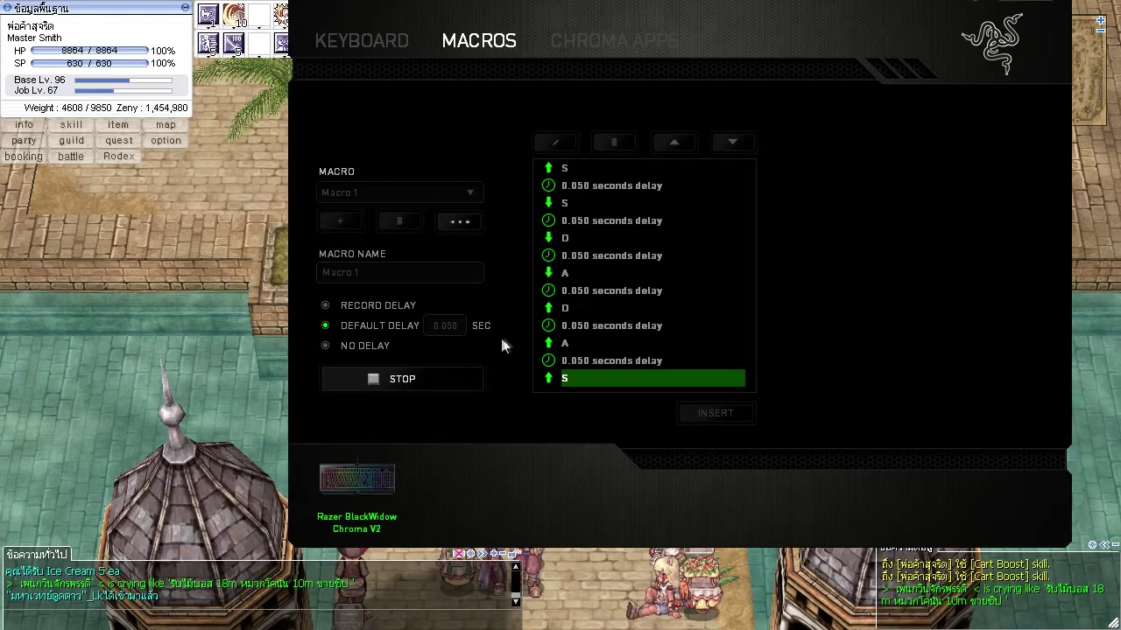
left_click(457, 375)
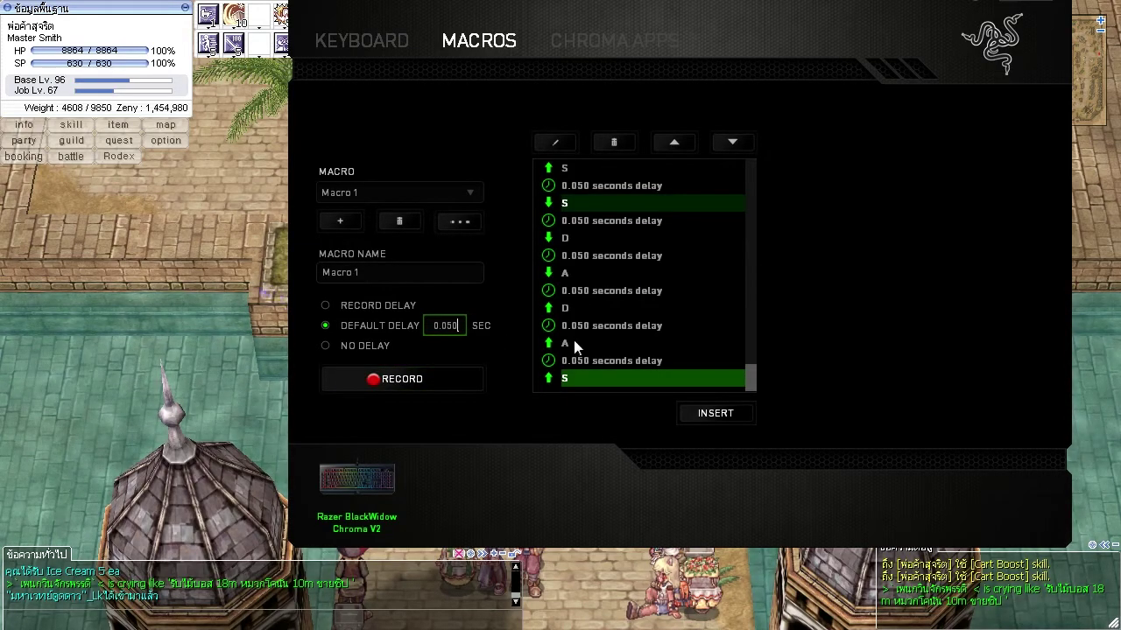
Check the M3 key's assignment in the Ragnarok keyboard profile without changing it, and return to the recorded macro
left_click(357, 40)
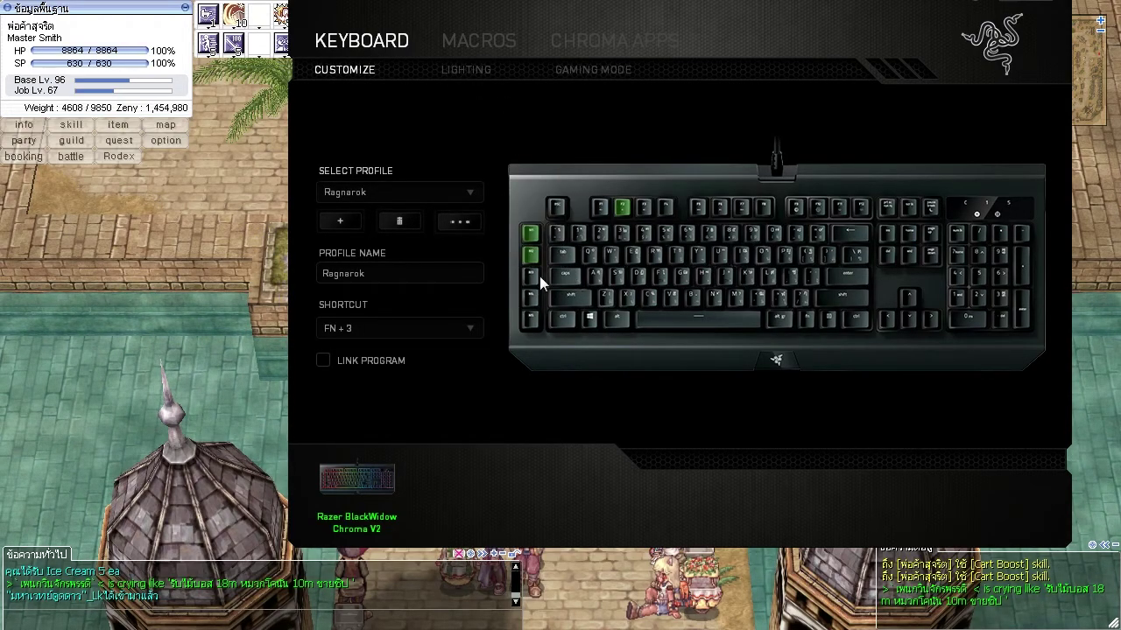
left_click(533, 278)
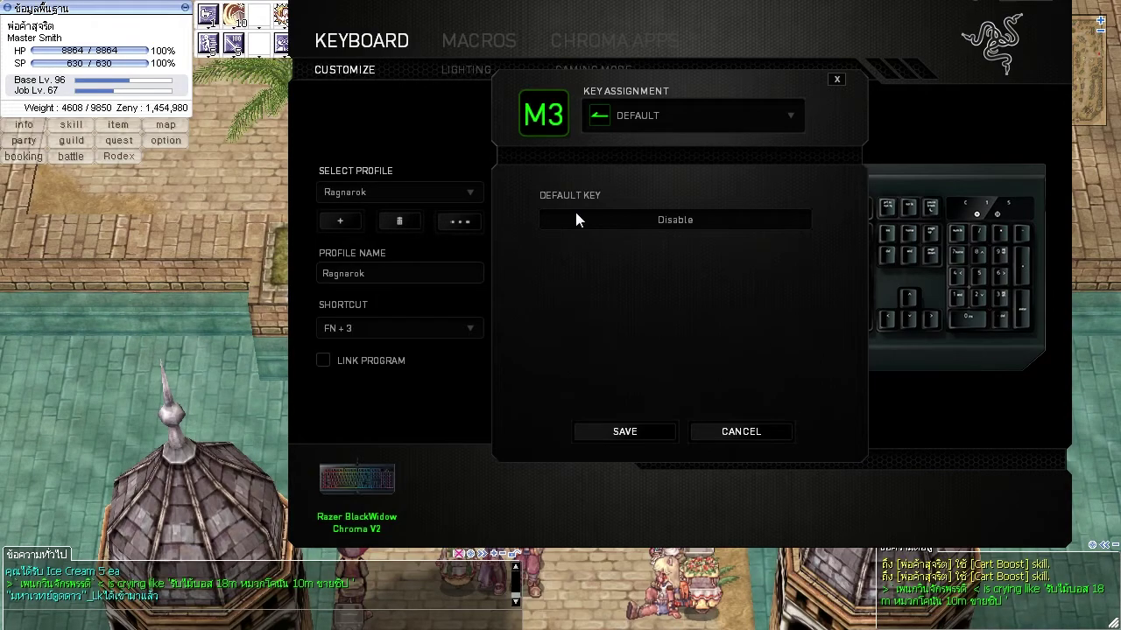
left_click(716, 429)
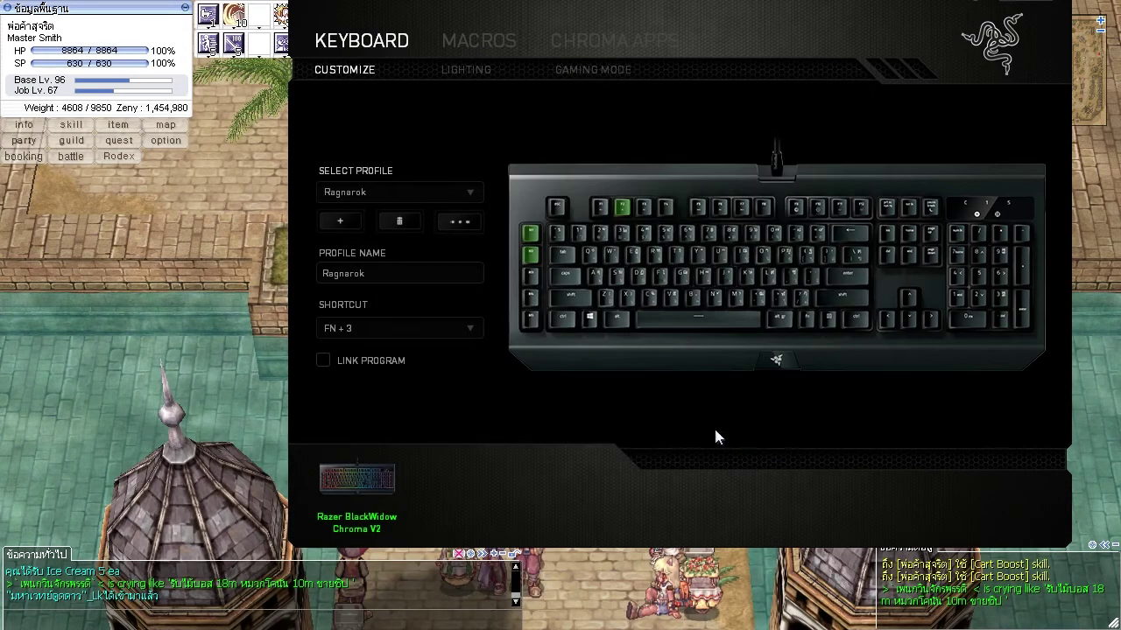
left_click(482, 40)
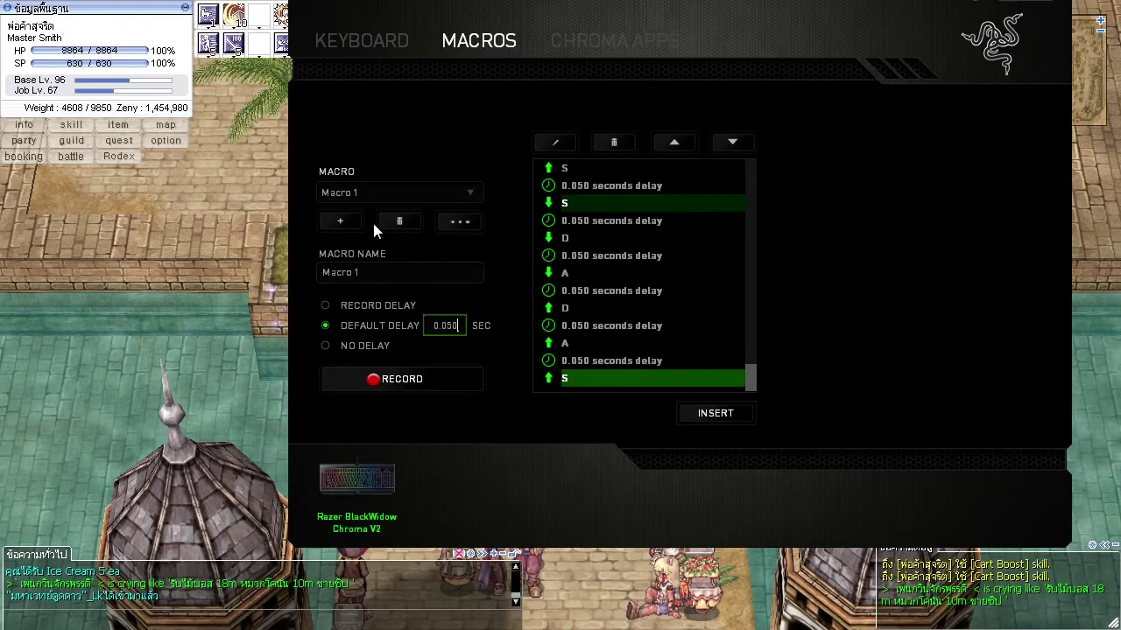
Switch to SteelSeries Engine, open the Rival 500's Teleport F6 macro in the Macro Editor and examine its delay options
key("alt+Tab")
key("alt+Tab")
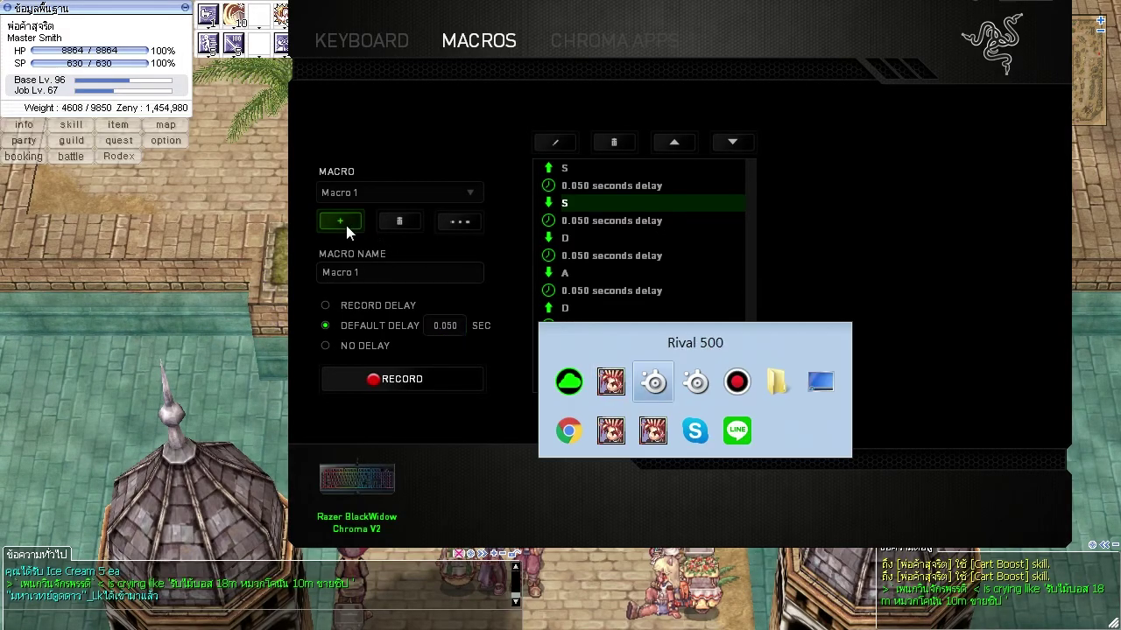
key("alt+Tab")
key("alt+Tab")
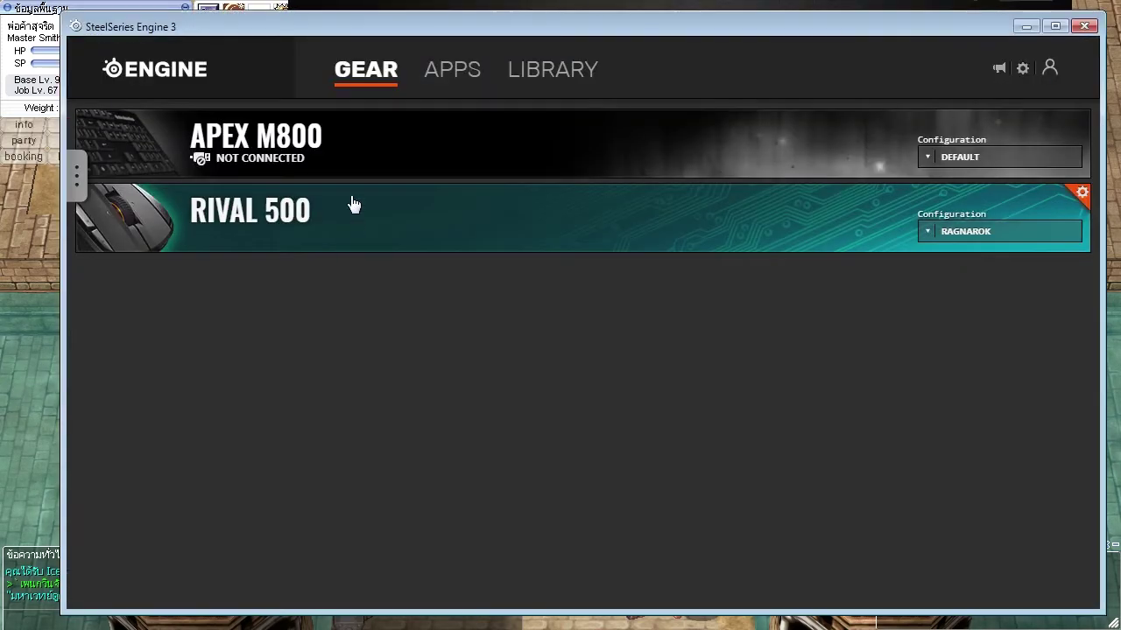
left_click(408, 225)
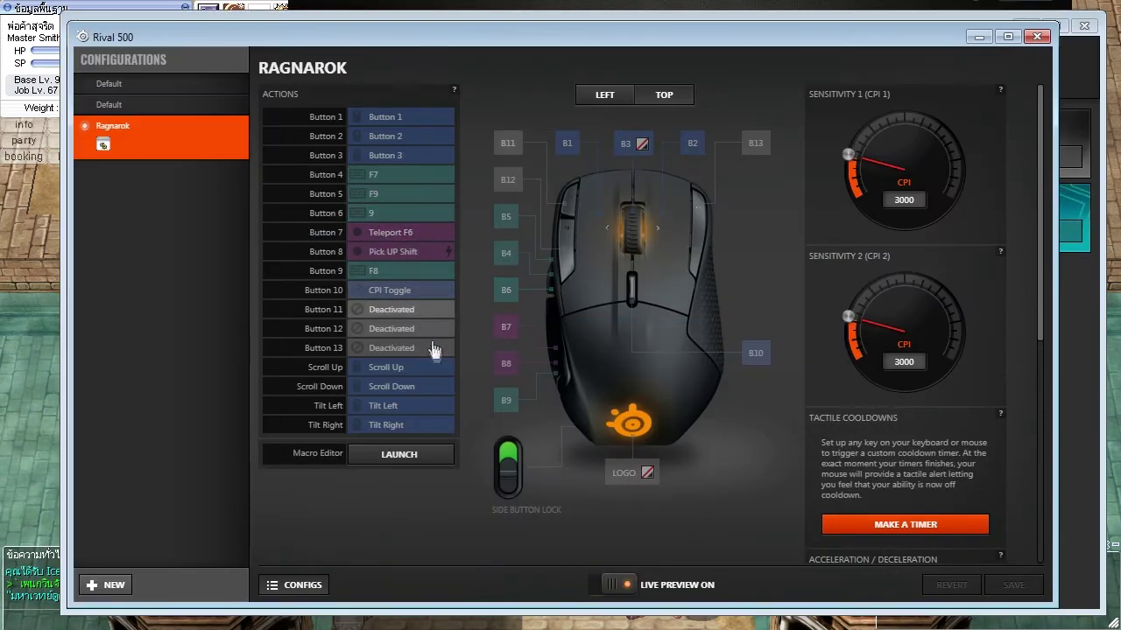
left_click(433, 234)
left_click(629, 227)
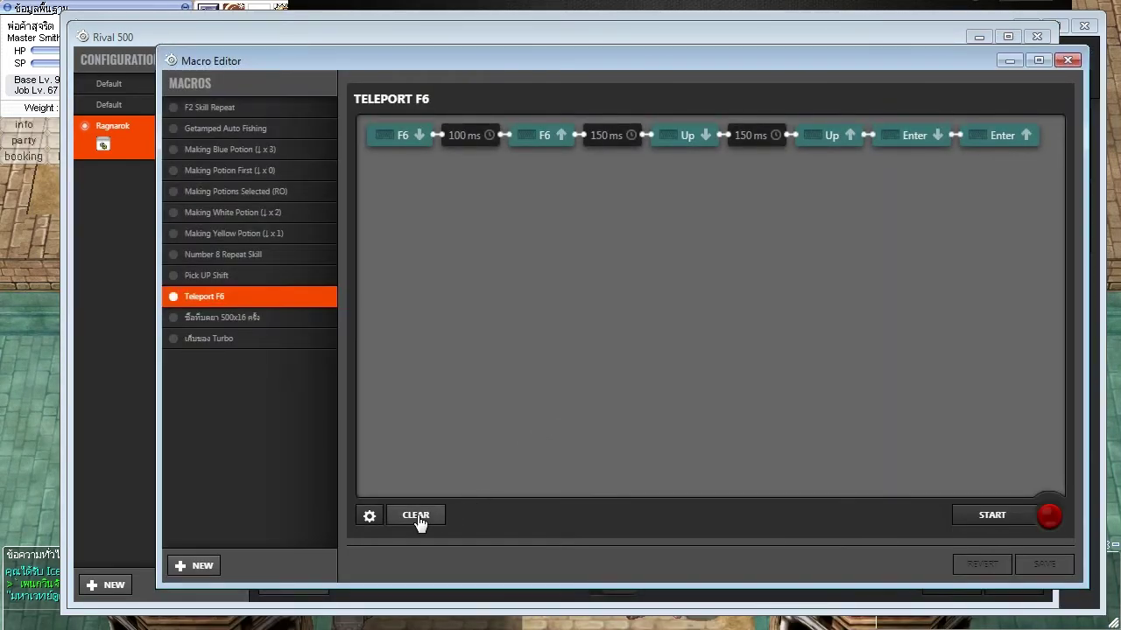
left_click(368, 517)
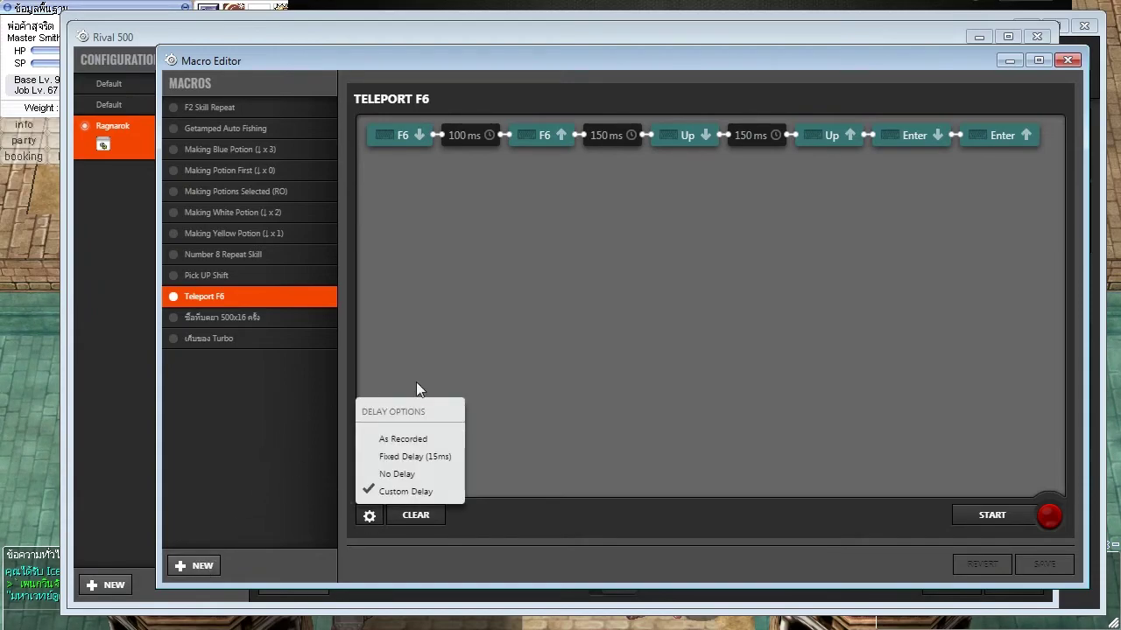
Compare Razer Synapse's macro recording and keyboard pages with the SteelSeries Macro Editor
key("alt+Tab")
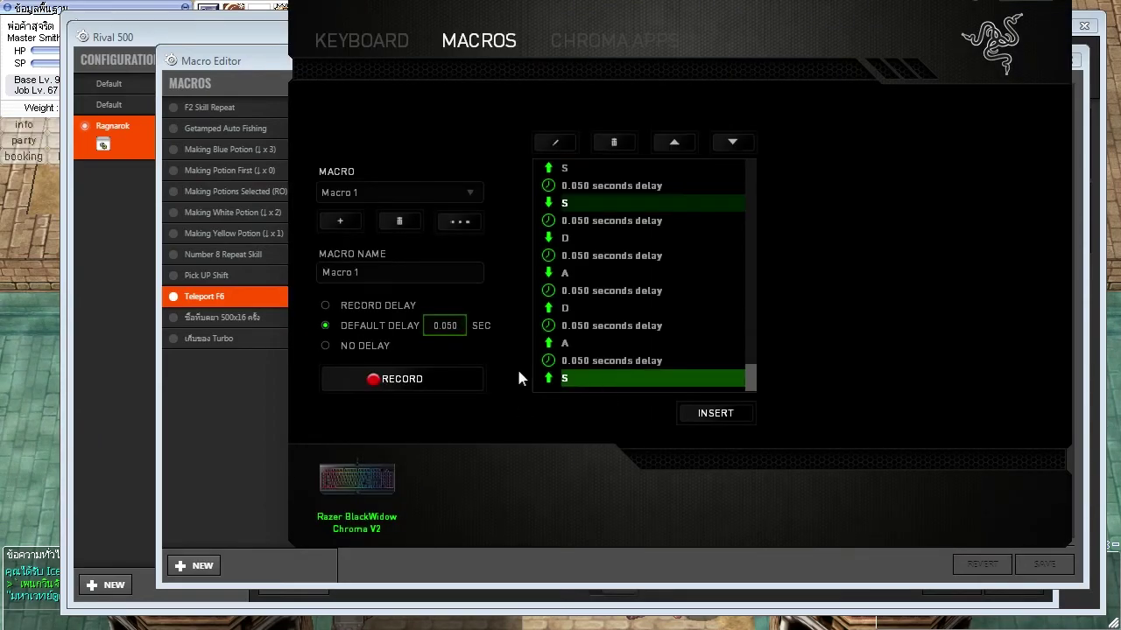
key("alt+Tab")
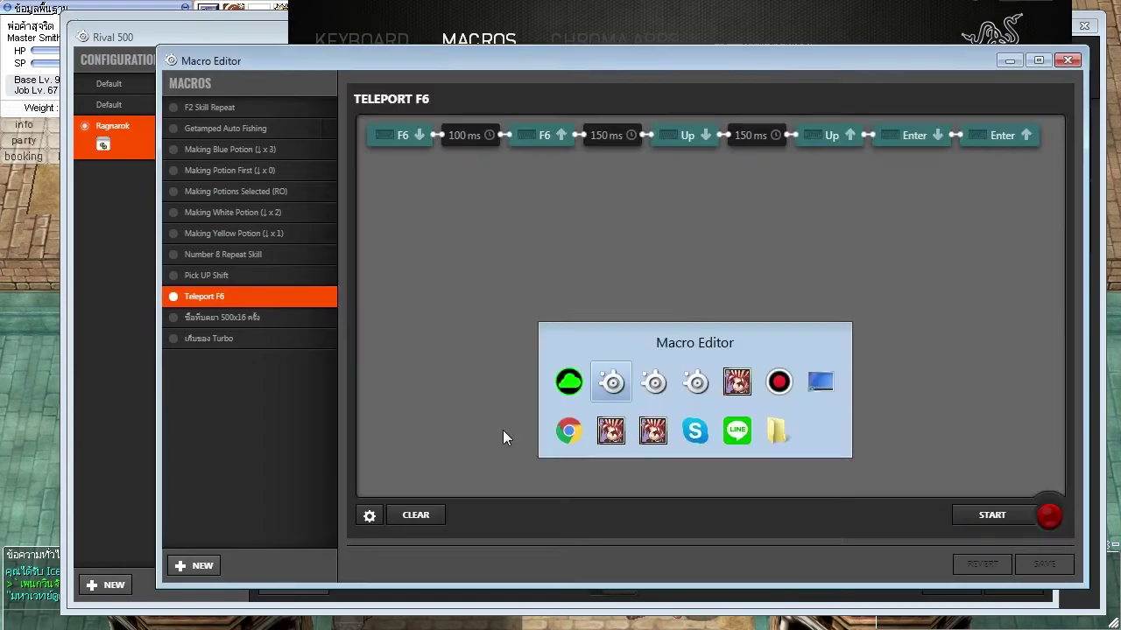
key("alt+Tab")
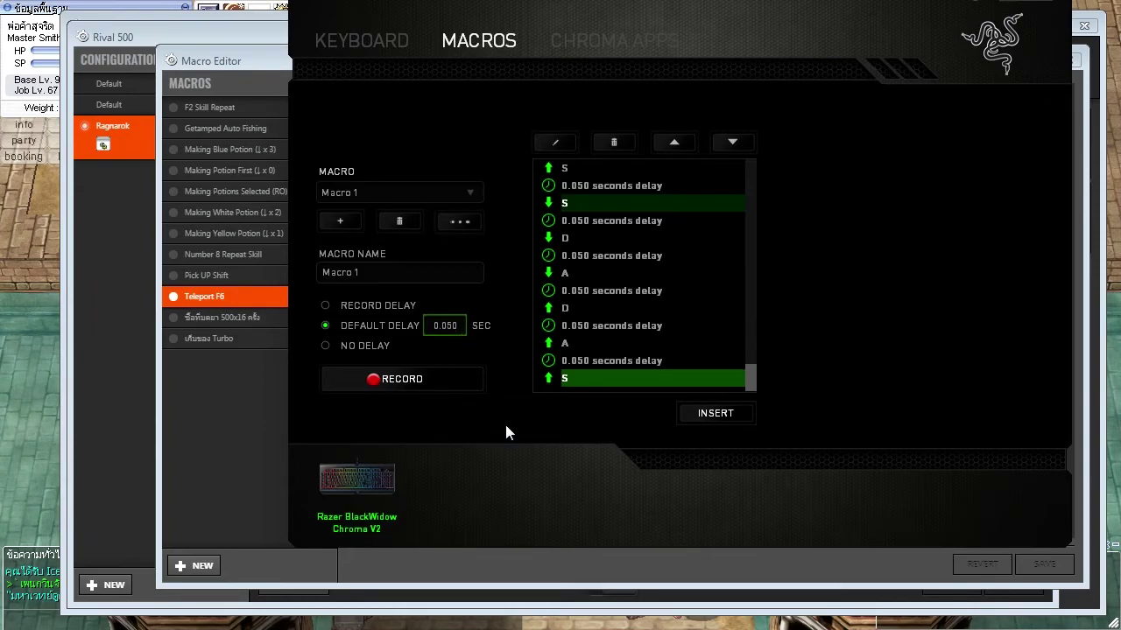
left_click(369, 46)
left_click(477, 49)
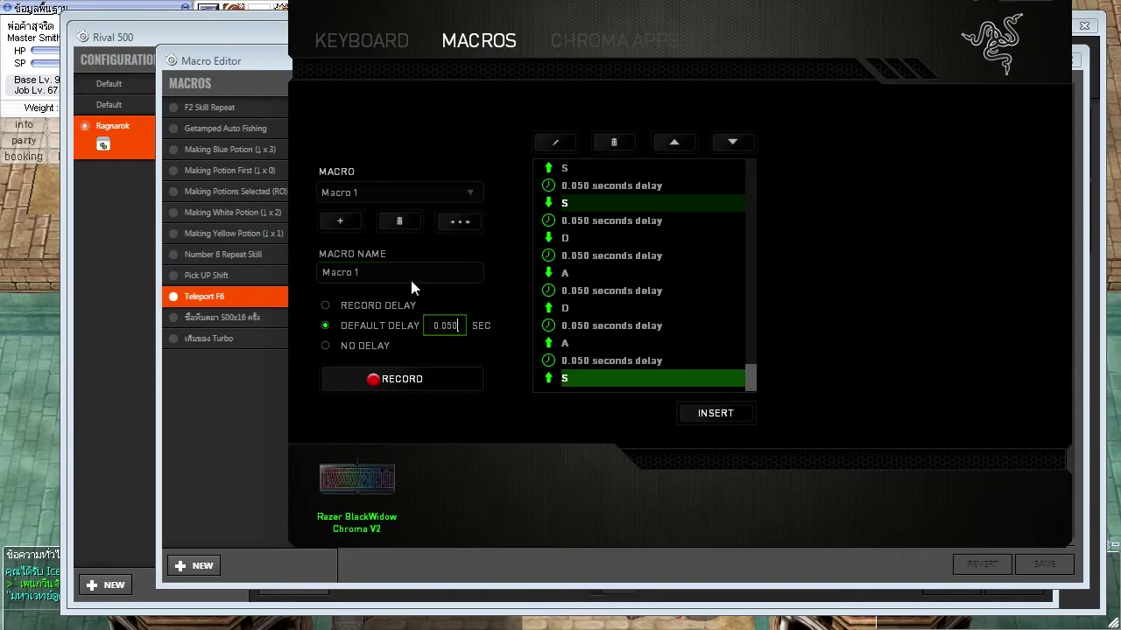
Examine the macro choices and playback options available for the M3 key in the Ragnarok keyboard profile, and cancel the assignment
left_click(385, 42)
left_click(528, 275)
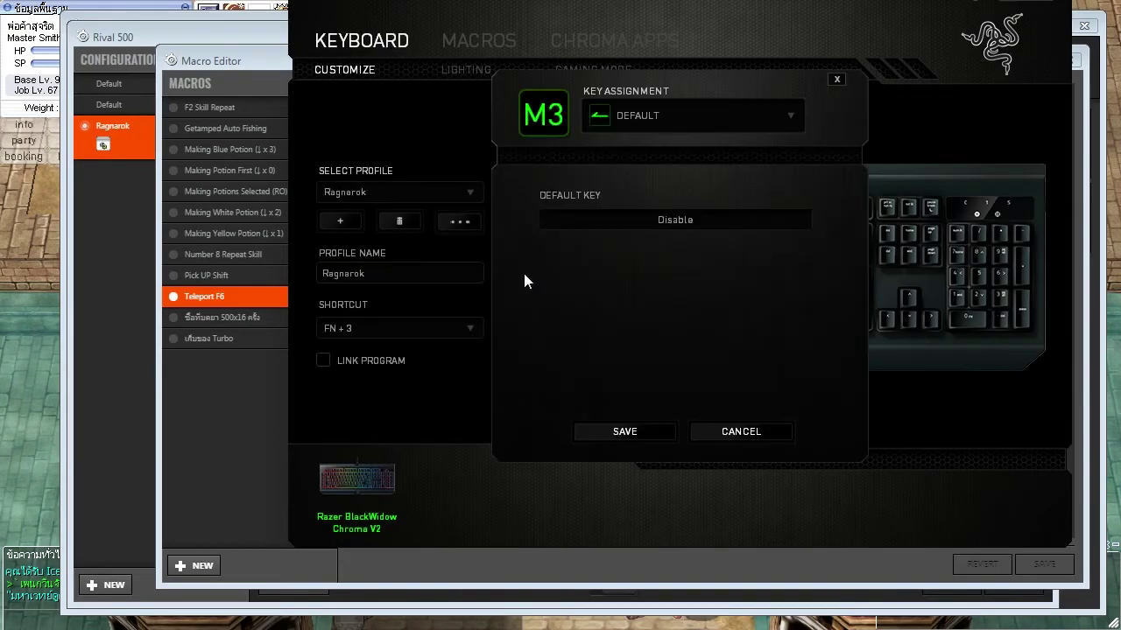
left_click(647, 115)
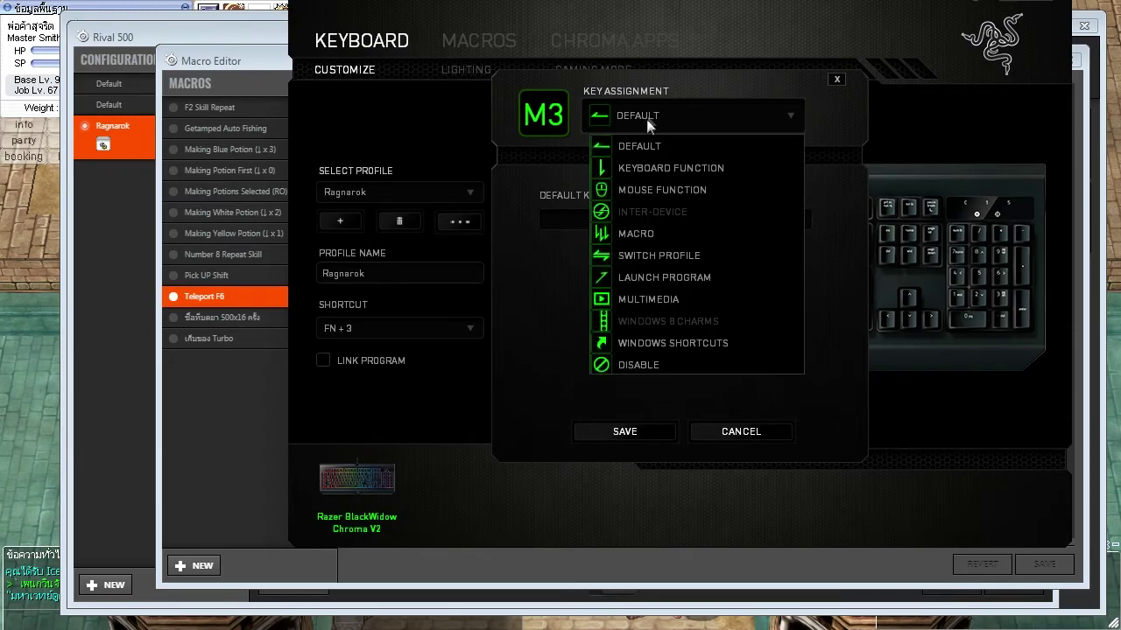
left_click(644, 232)
left_click(636, 268)
left_click(638, 224)
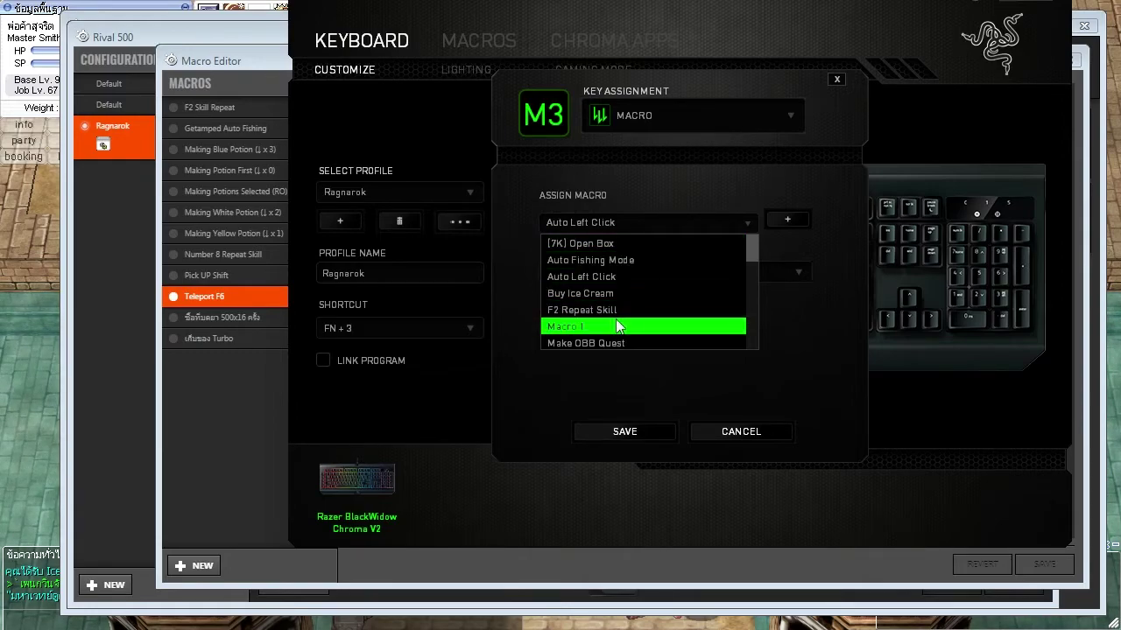
left_click(536, 389)
left_click(632, 271)
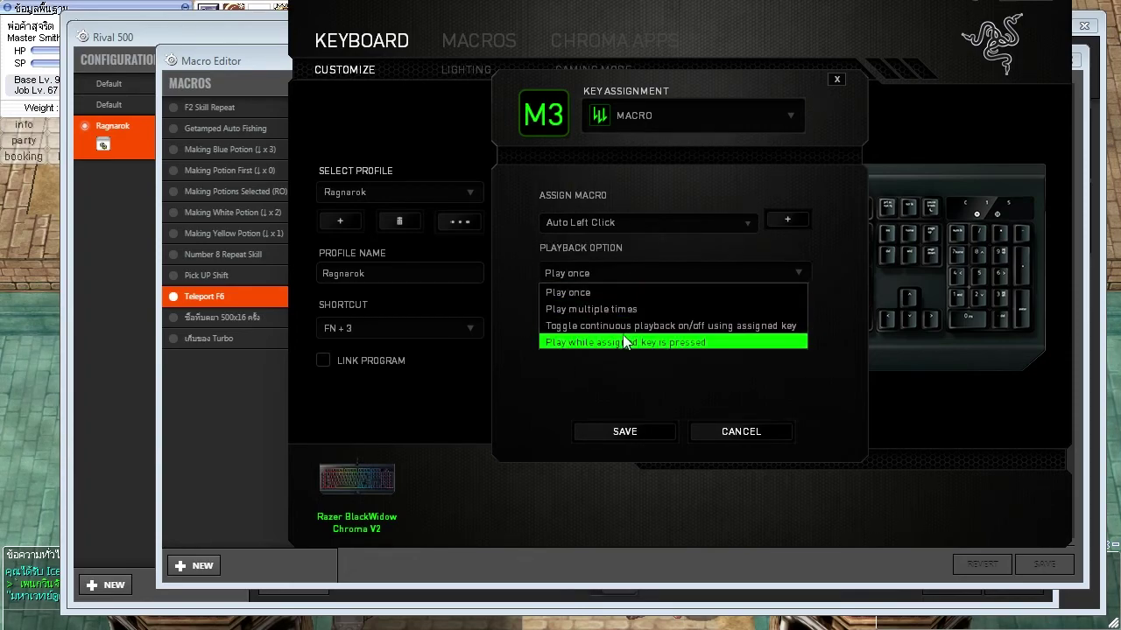
left_click(562, 388)
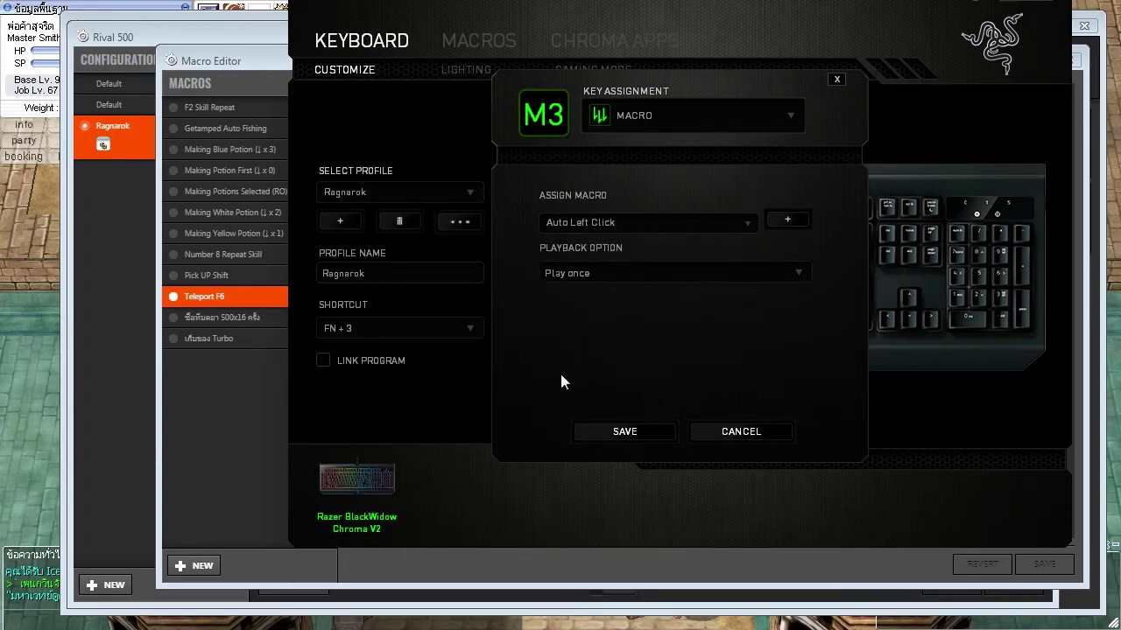
left_click(699, 432)
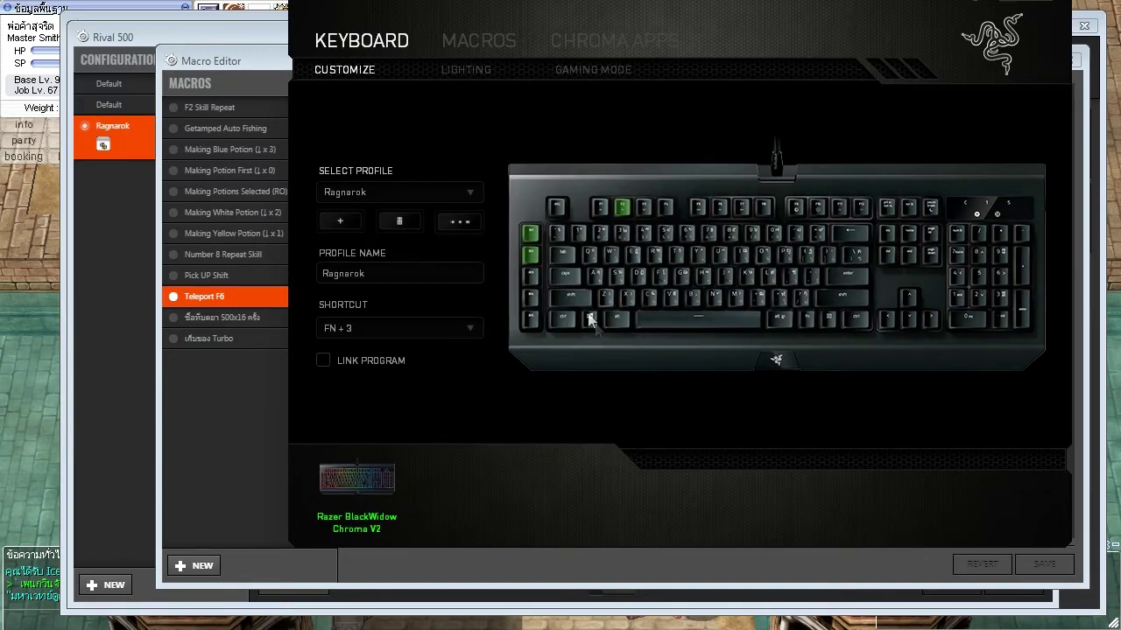
Delete Macro 1 from the Razer macro list
left_click(486, 42)
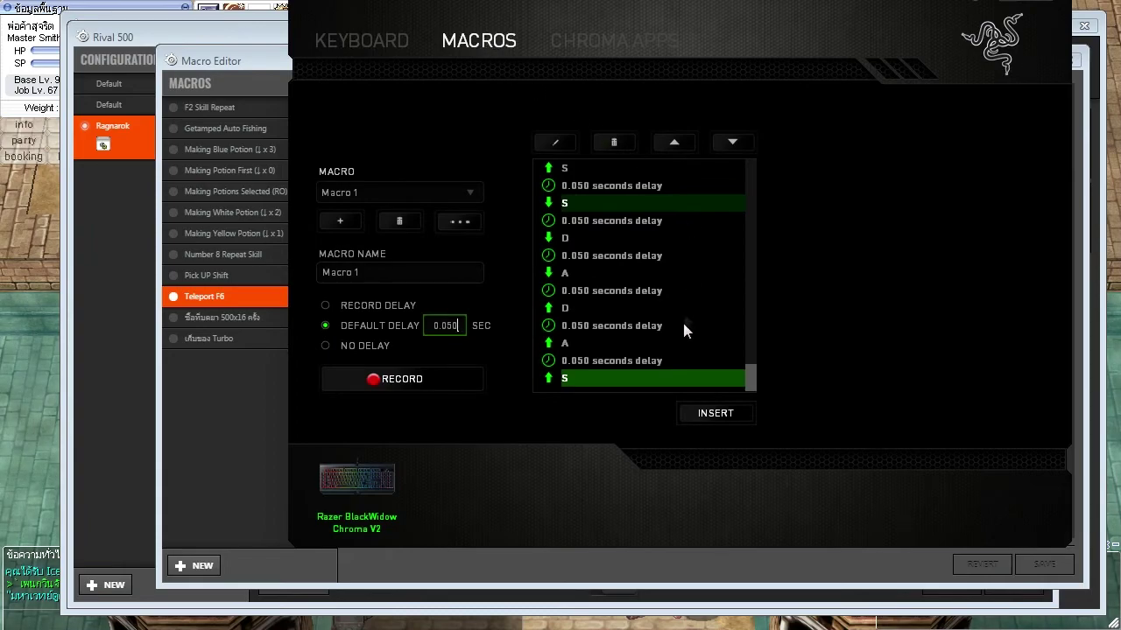
left_click(411, 218)
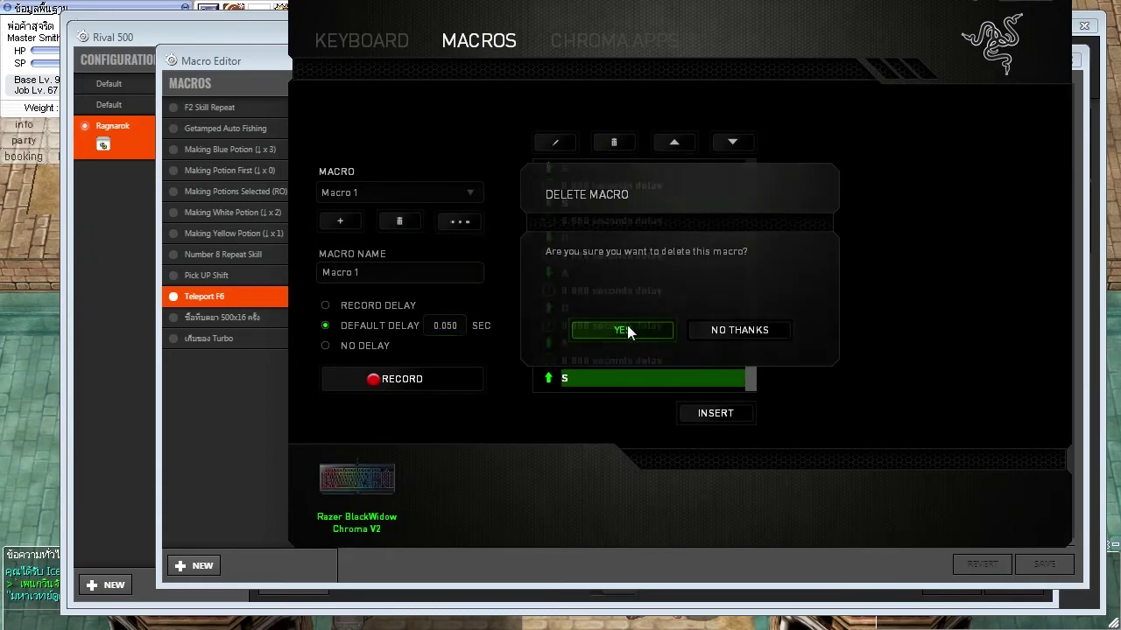
left_click(626, 327)
Compare the first delay of the Auto Left Click macro with the Teleport F6 macro in the SteelSeries Macro Editor
left_click(618, 187)
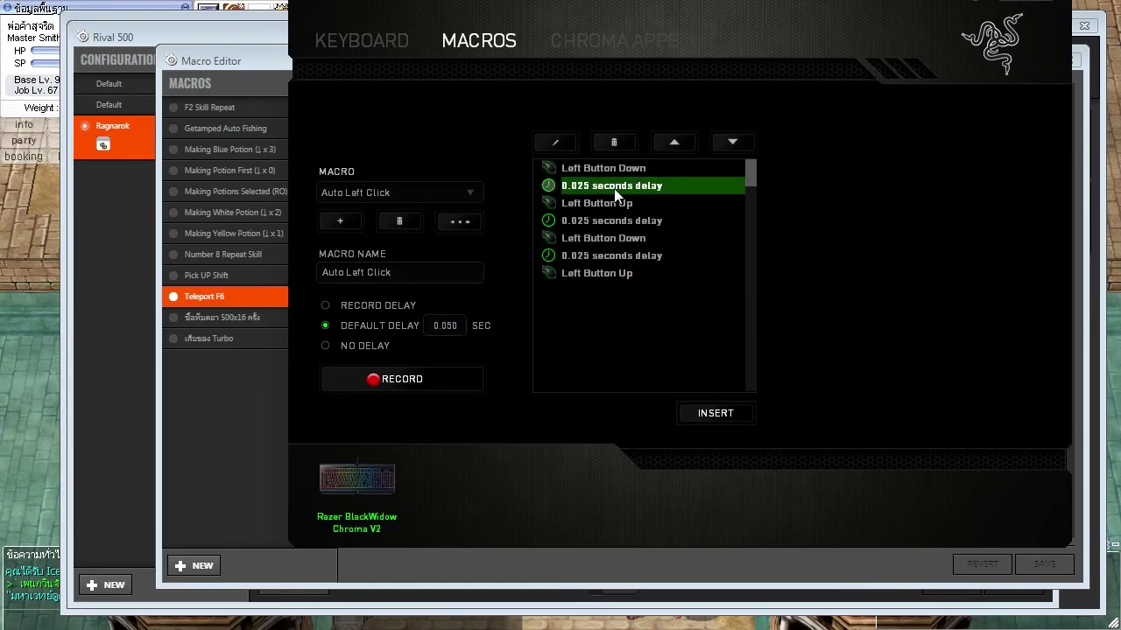
key("alt+Tab")
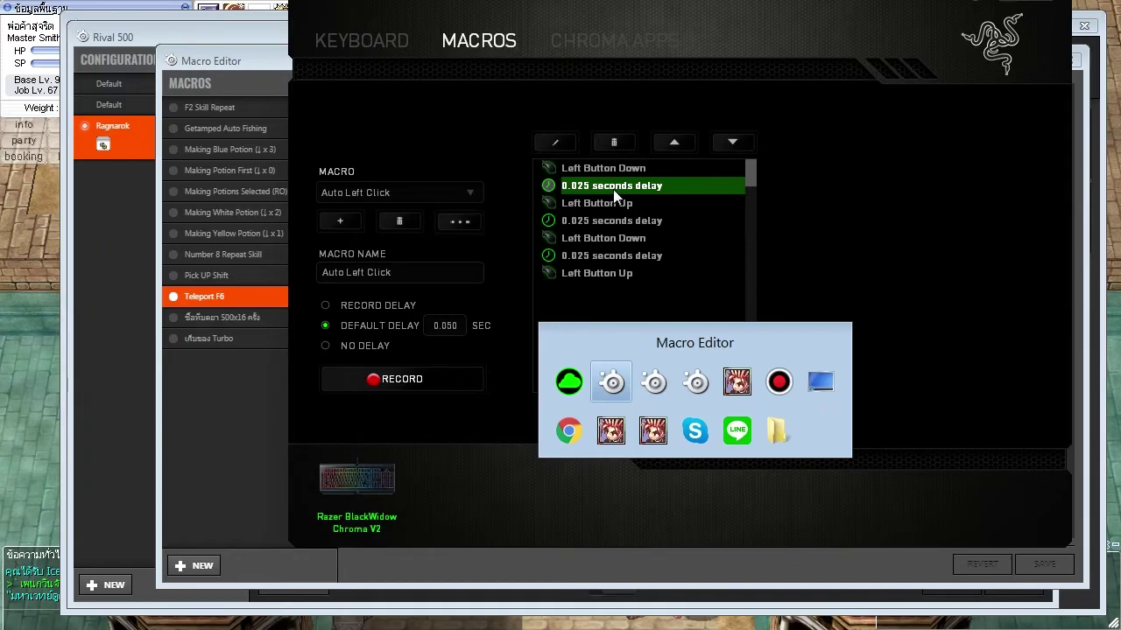
key("alt+Tab")
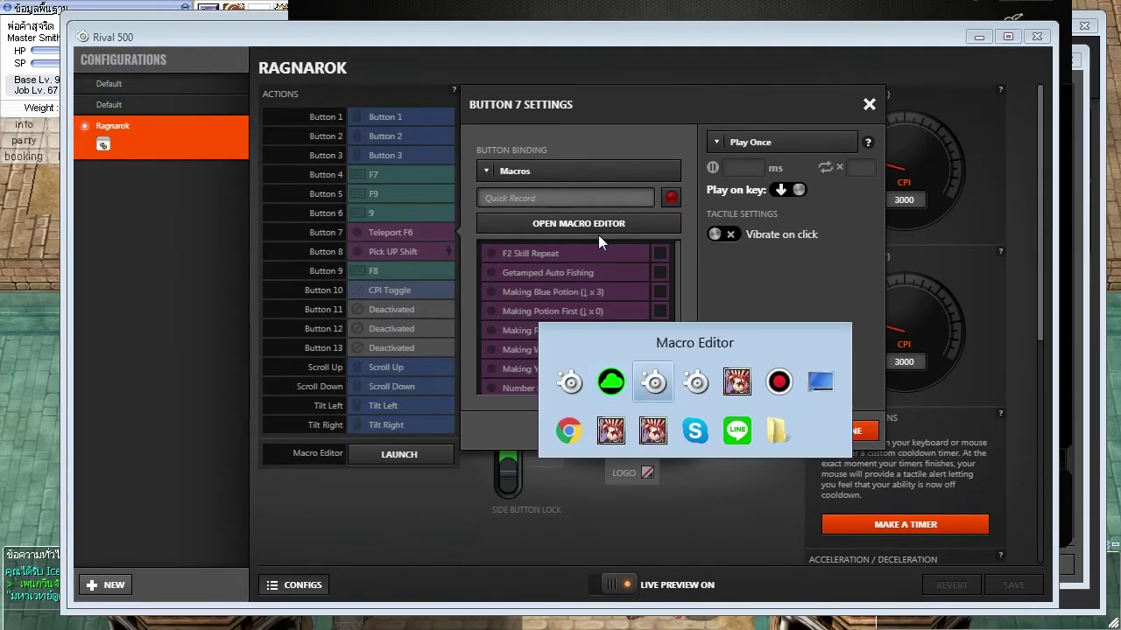
key("alt+Tab")
key("alt+Tab")
key("Tab")
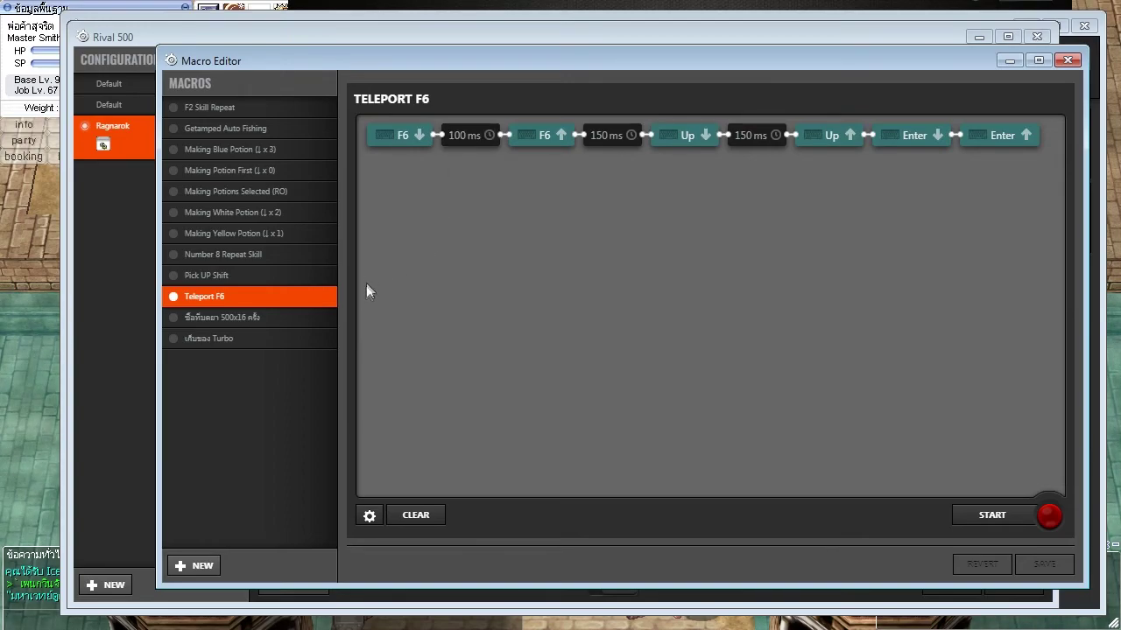
left_click(197, 567)
left_click(310, 472)
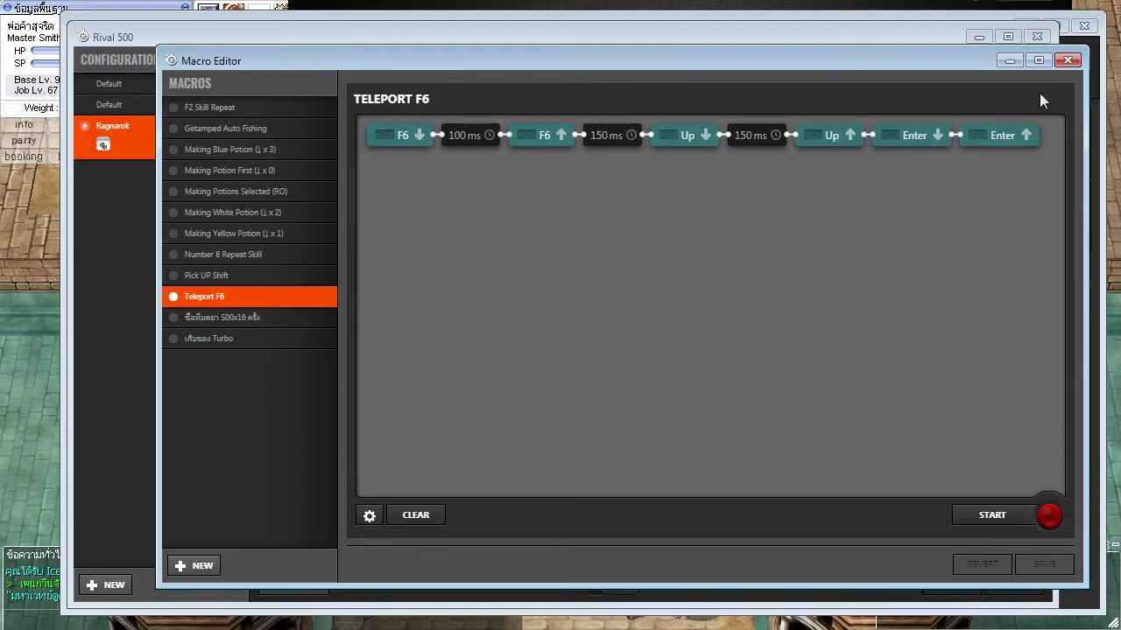
Close the Macro Editor, look through the macros available for Button 7 and cancel its settings
left_click(1068, 60)
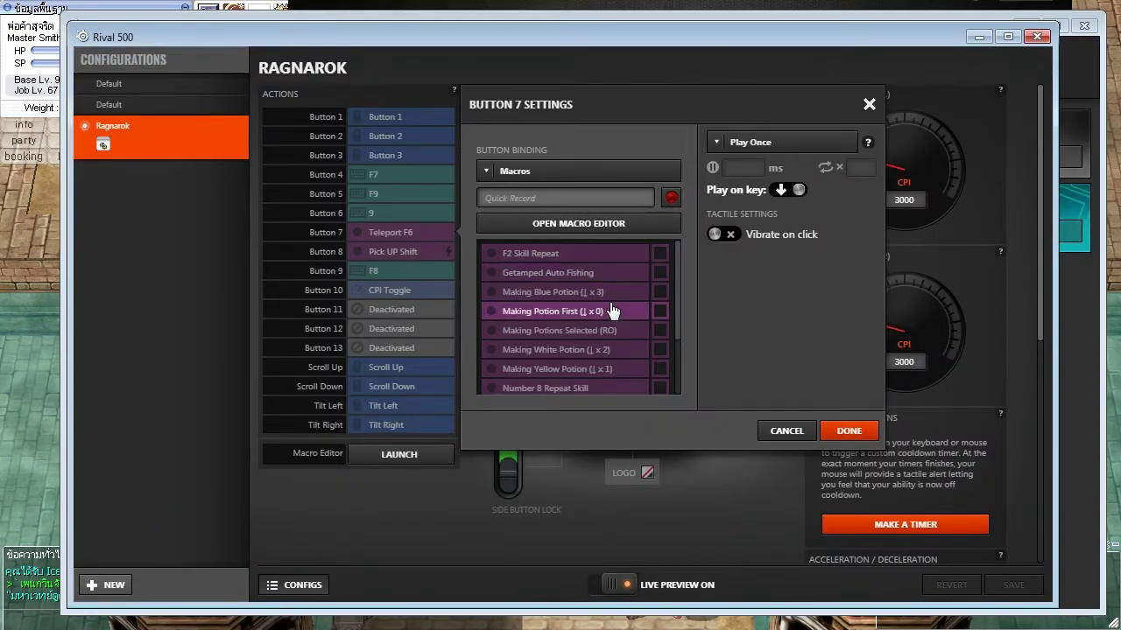
scroll(613, 313, "down", 3)
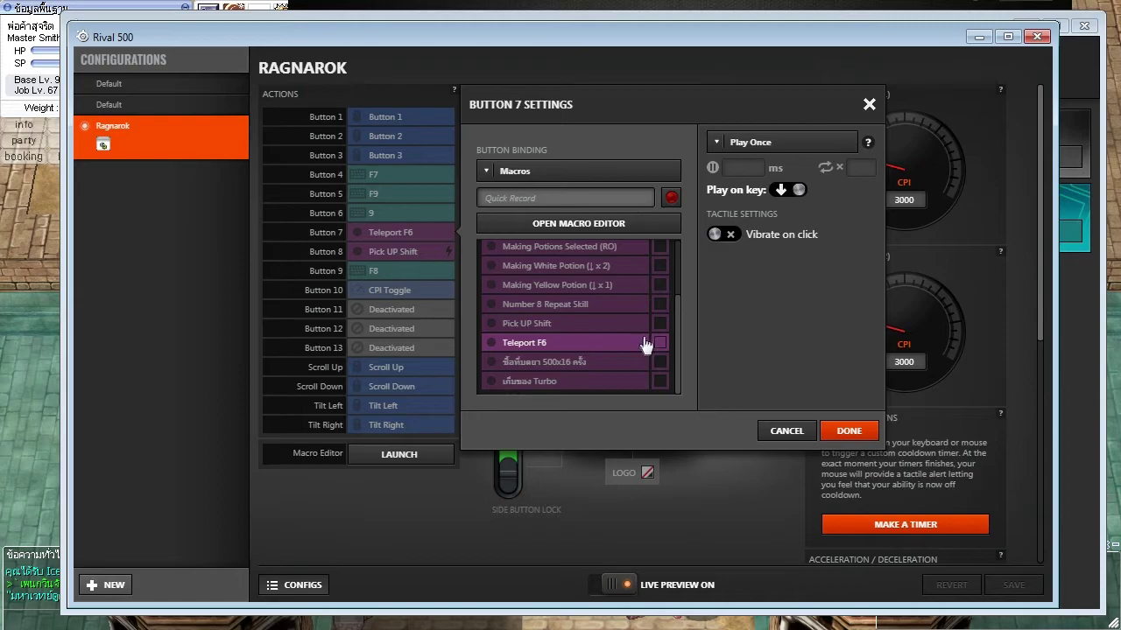
left_click(803, 431)
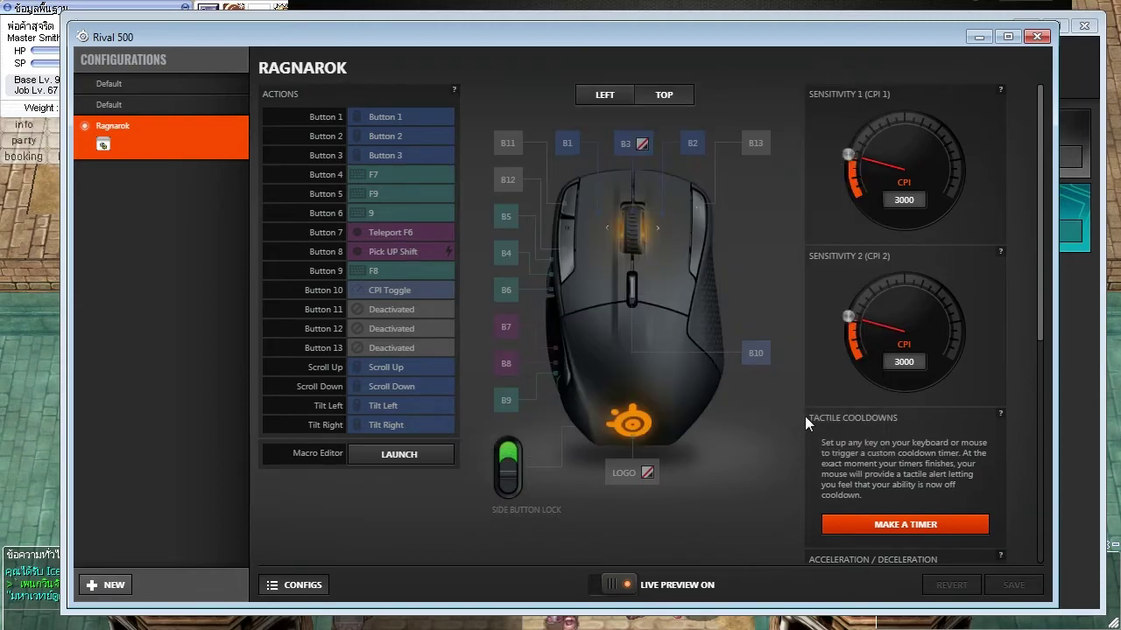
Switch to Razer Synapse and the Ragnarok game for a look, and return to the Rival 500 configuration
key("alt+Tab")
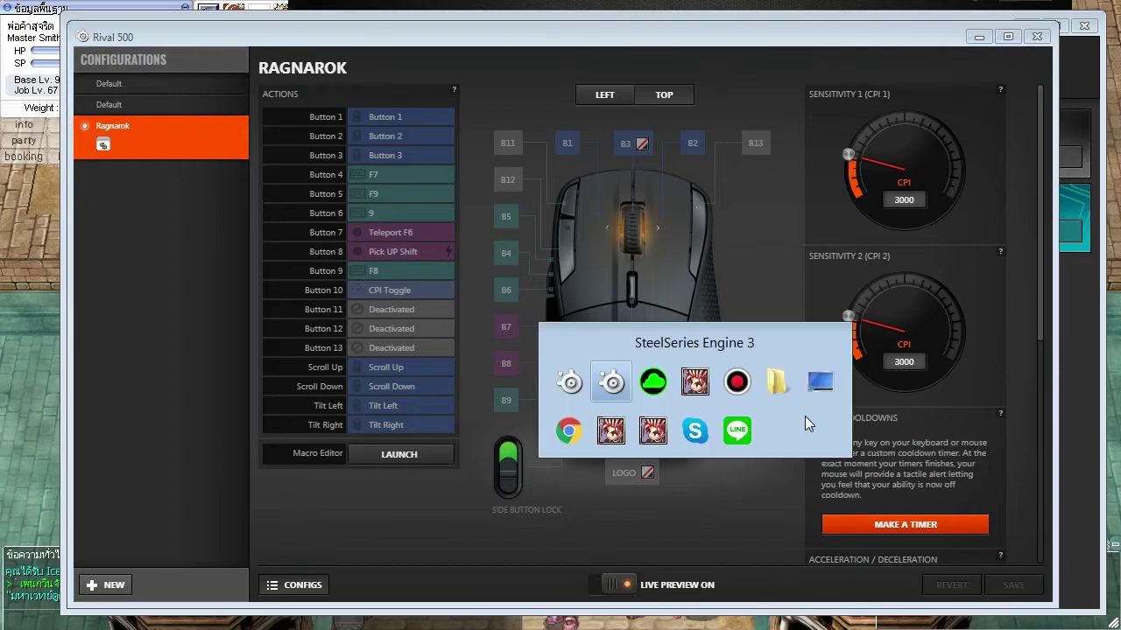
key("alt+Tab")
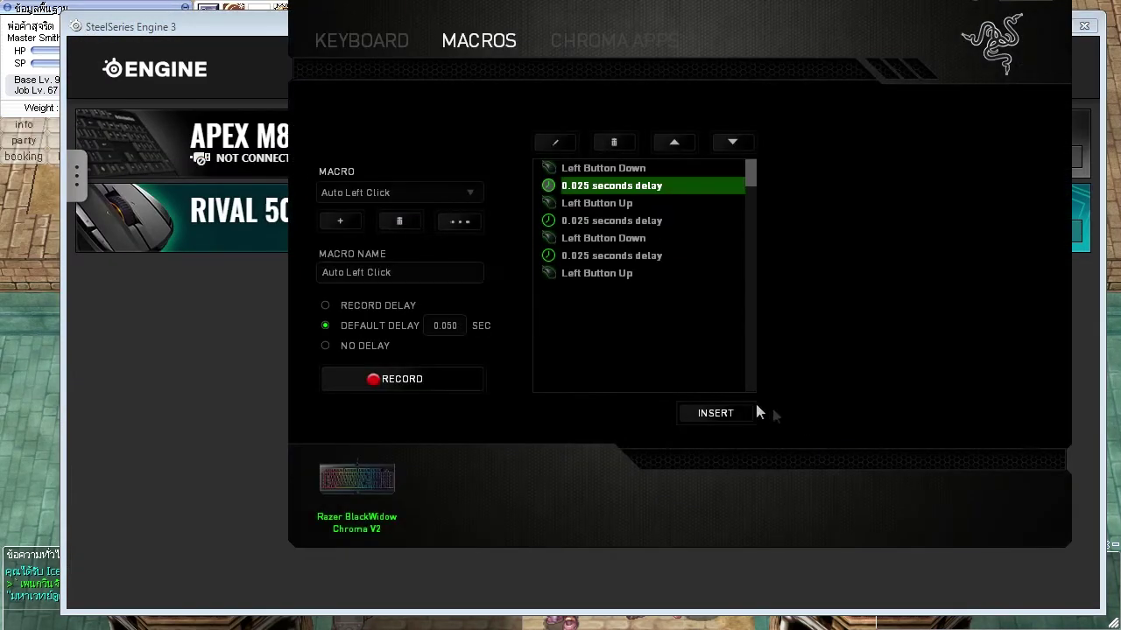
key("alt+Tab")
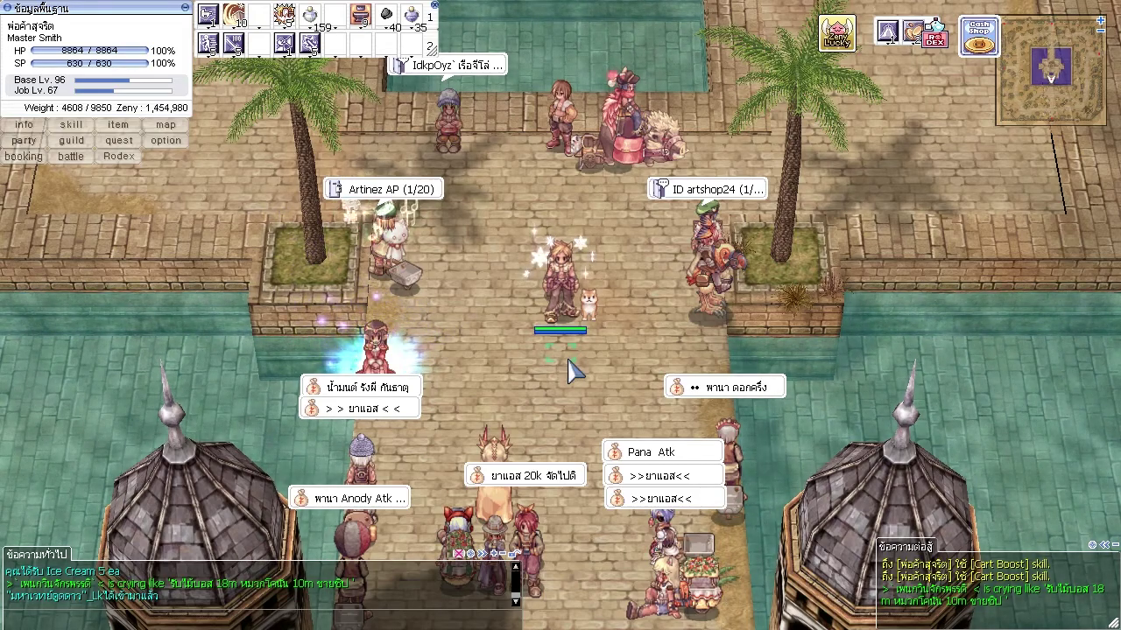
key("alt+Tab")
key("alt+Tab")
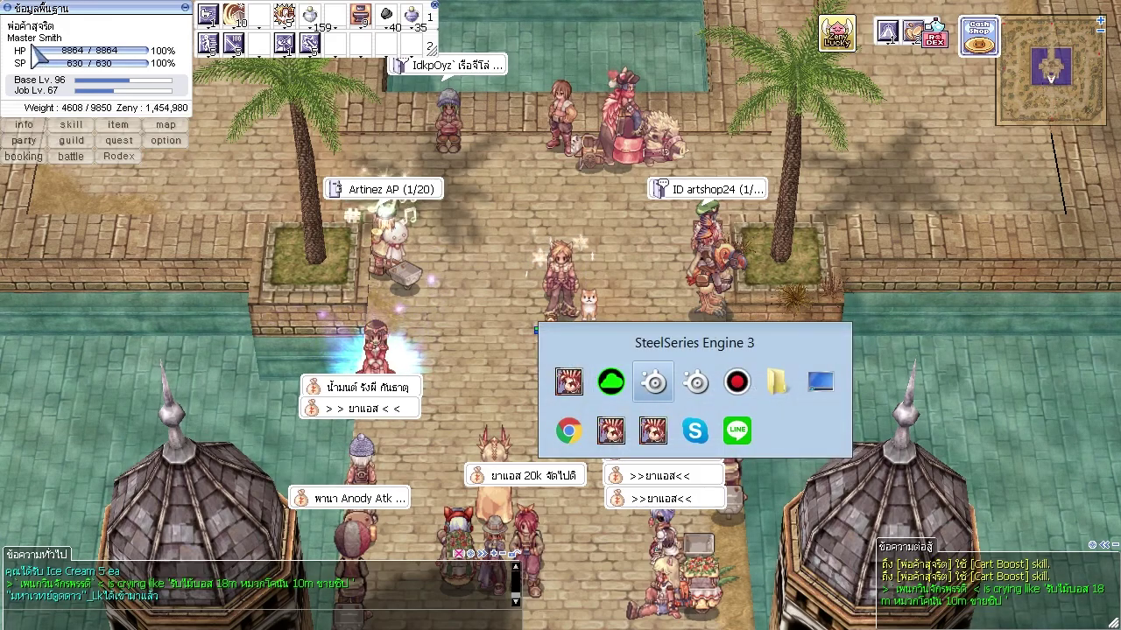
key("alt+Tab")
key("alt+Tab")
key("alt+Tab")
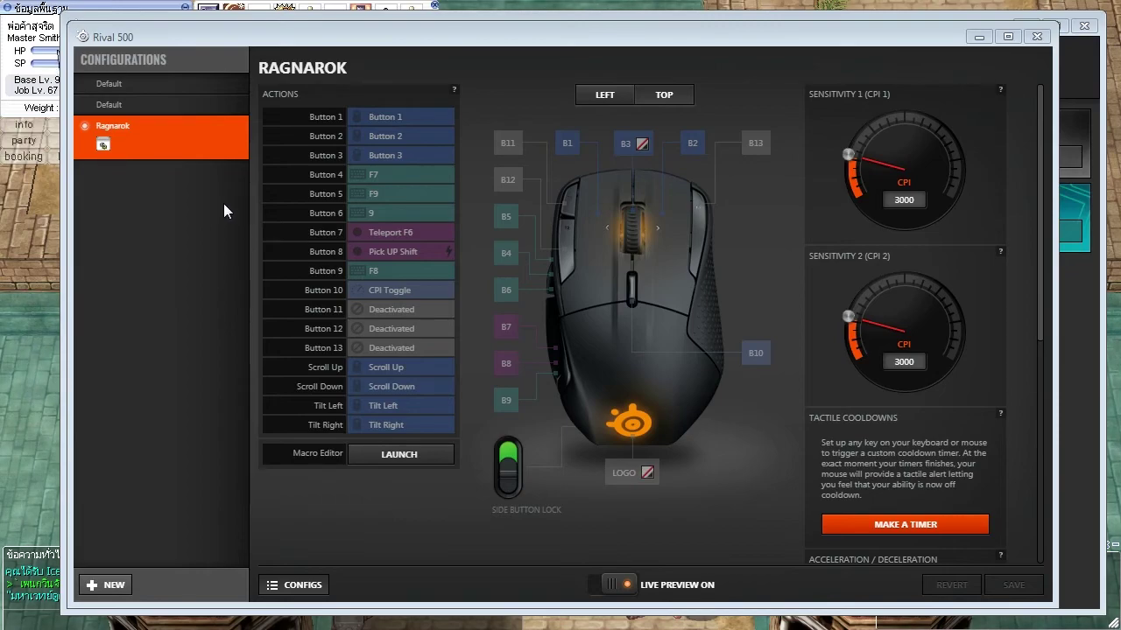
Switch to Razer Synapse and inspect the second delay in the Auto Left Click macro
key("alt+Tab")
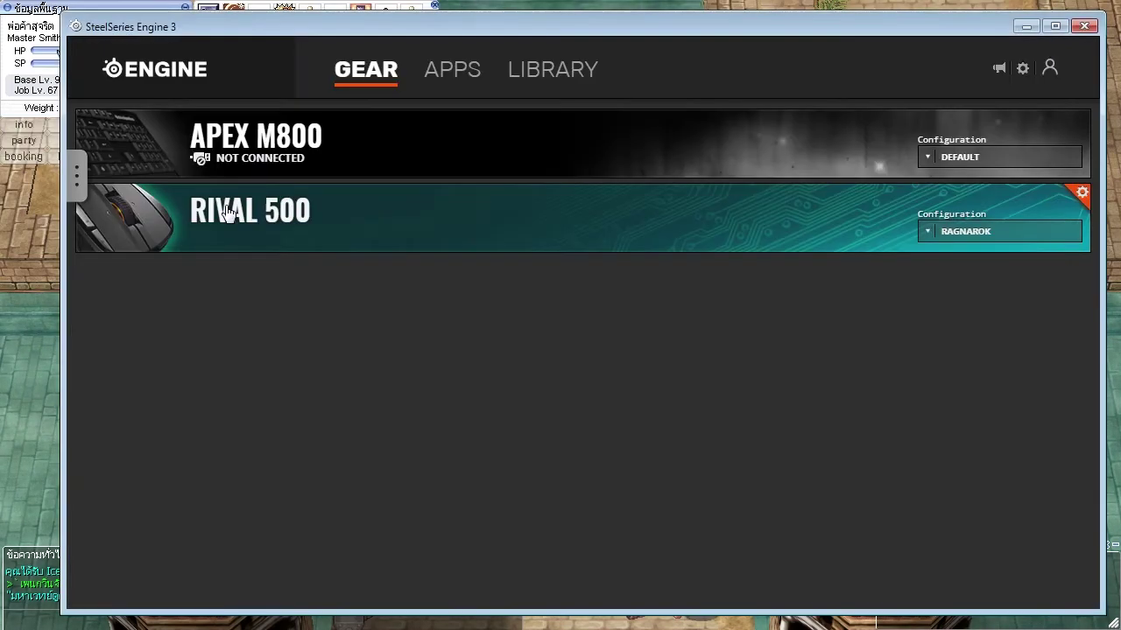
key("alt+Tab")
key("alt+Tab")
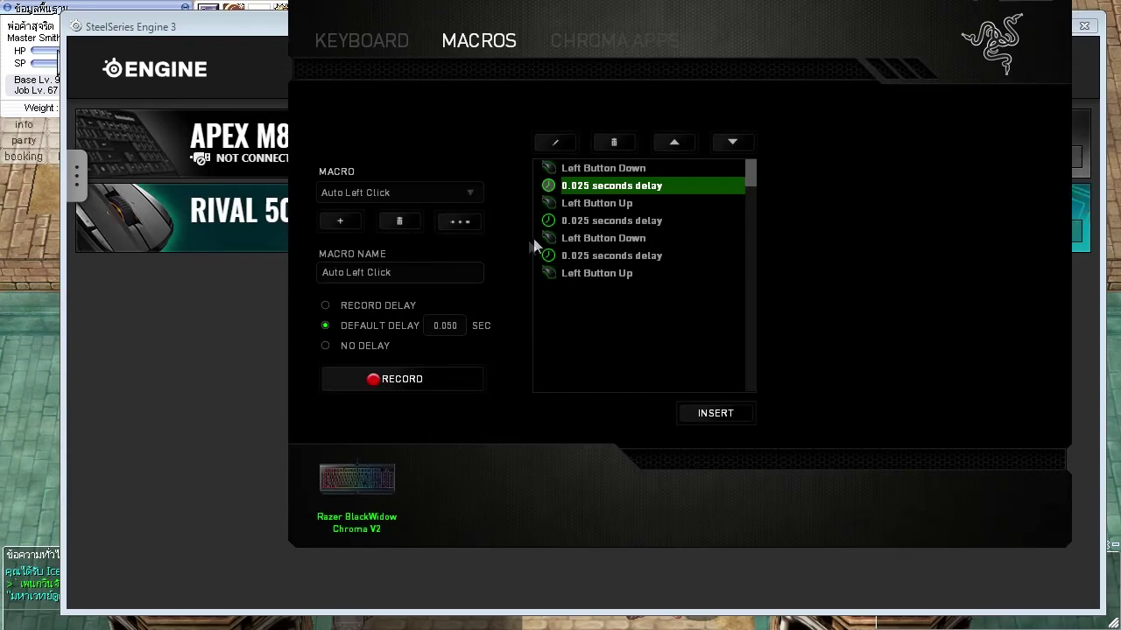
left_click(580, 221)
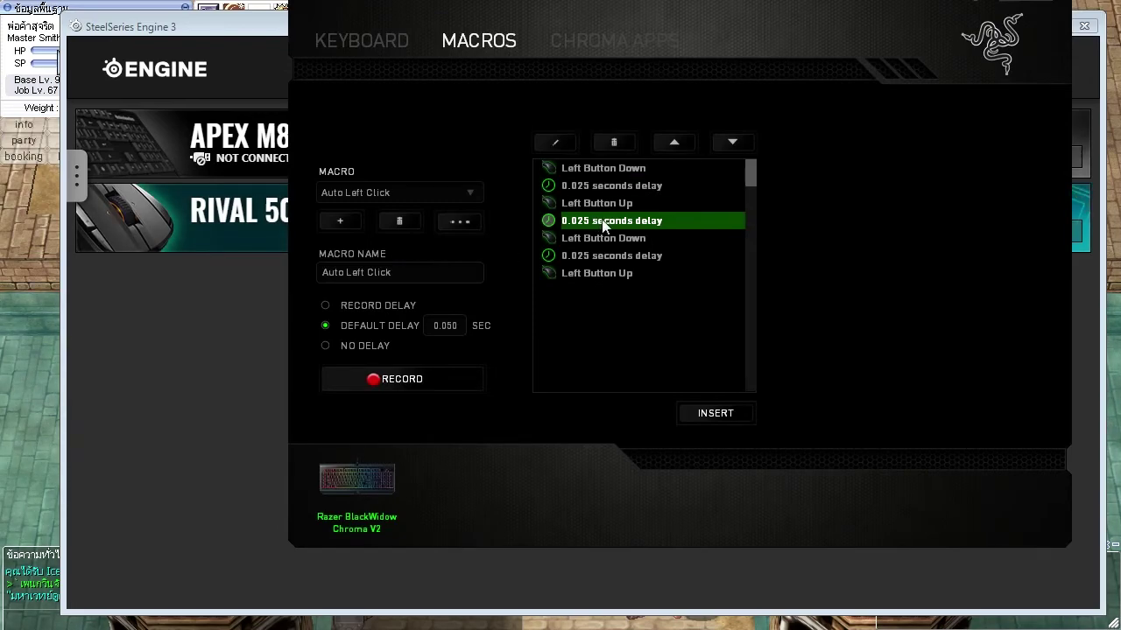
Switch to SteelSeries Engine, open Button 7's settings on the Rival 500 and examine the Teleport F6 macro in the Macro Editor
key("alt+Tab")
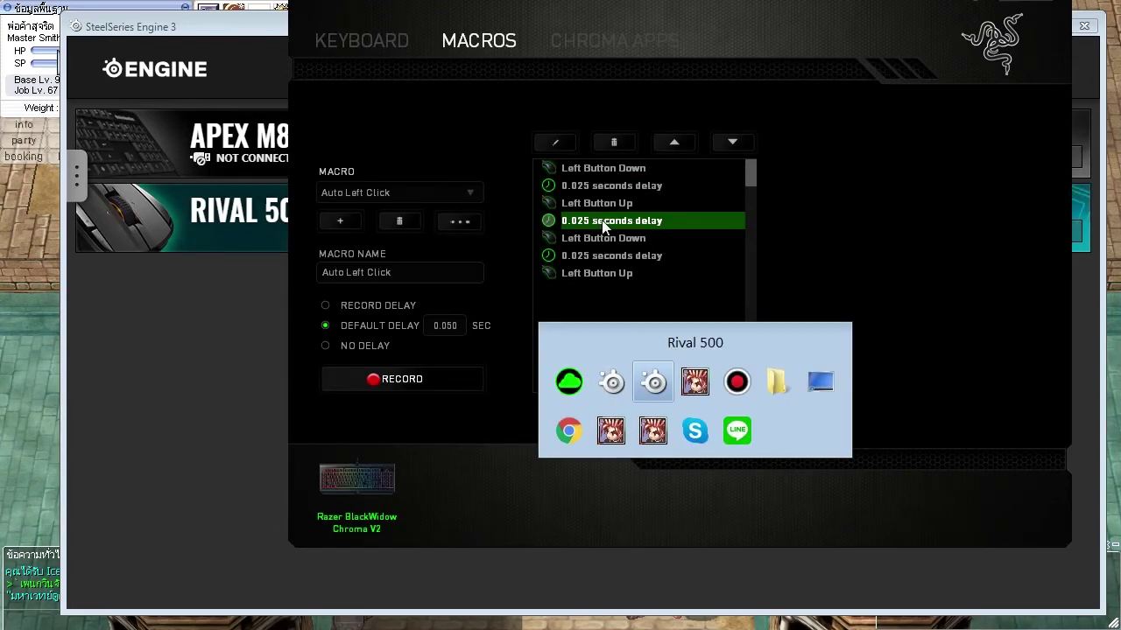
key("alt+Tab")
key("alt+Tab")
key("alt+Tab")
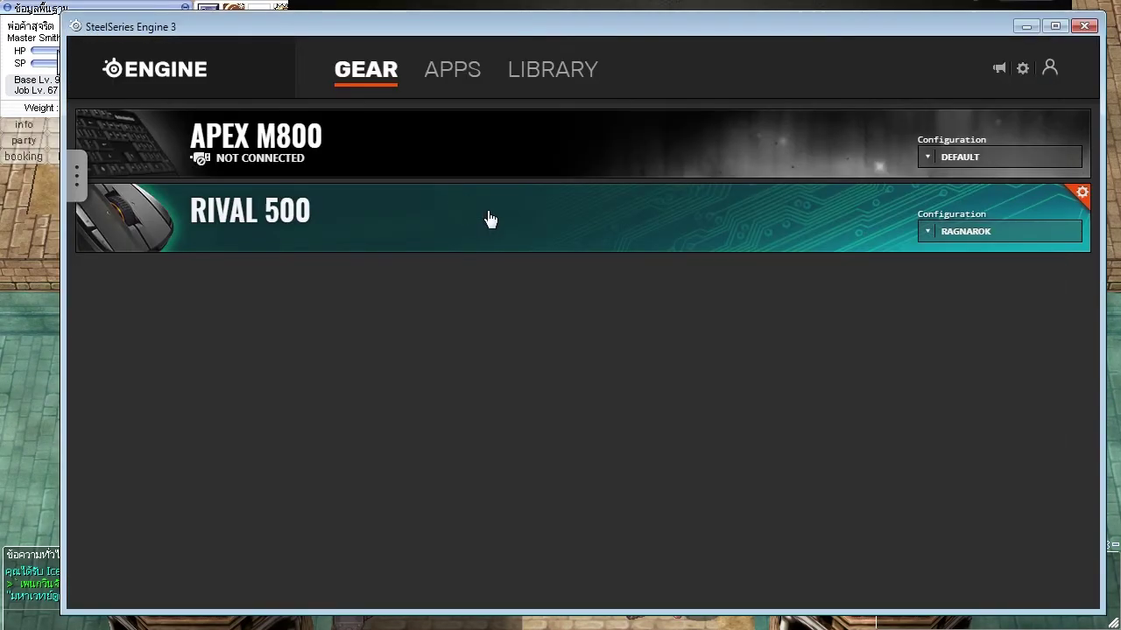
left_click(491, 219)
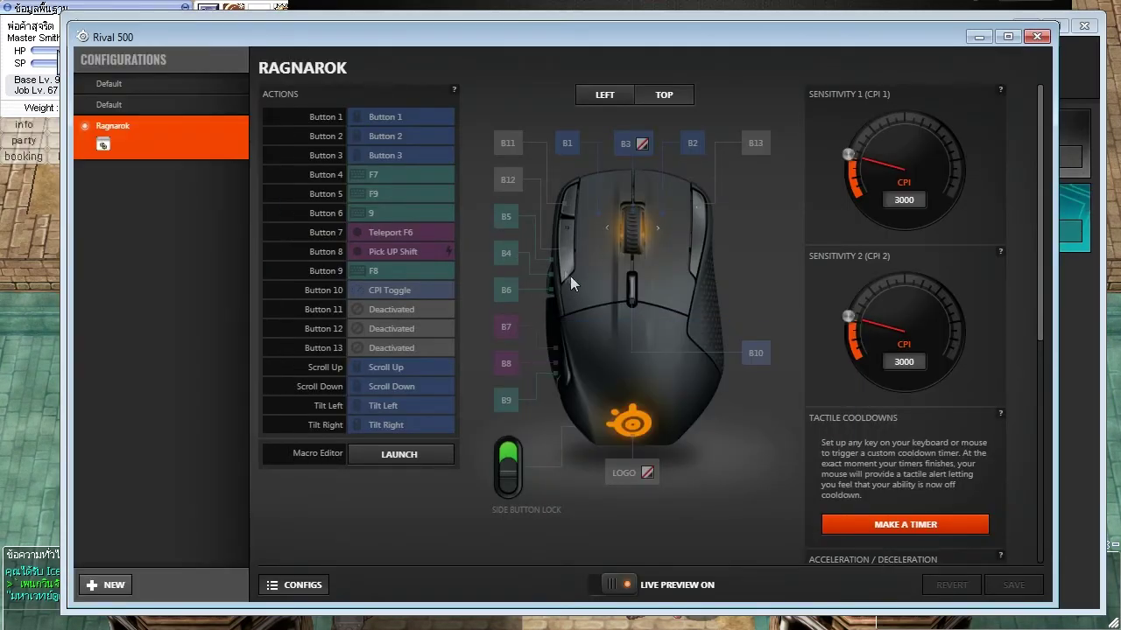
left_click(422, 232)
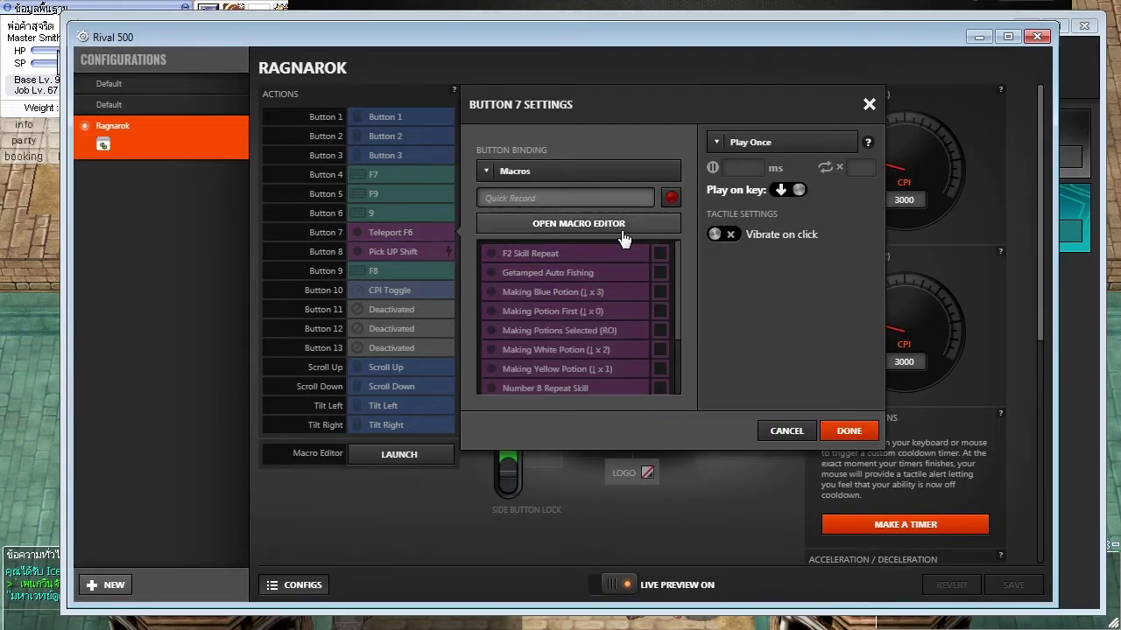
left_click(627, 227)
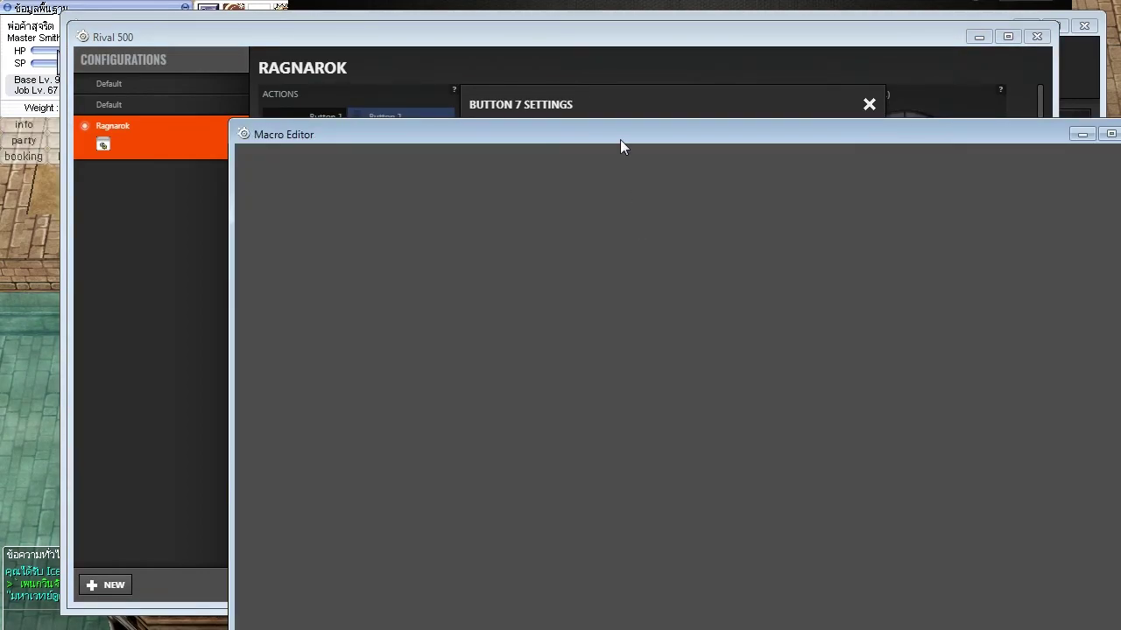
left_click_drag(620, 139, 567, 109)
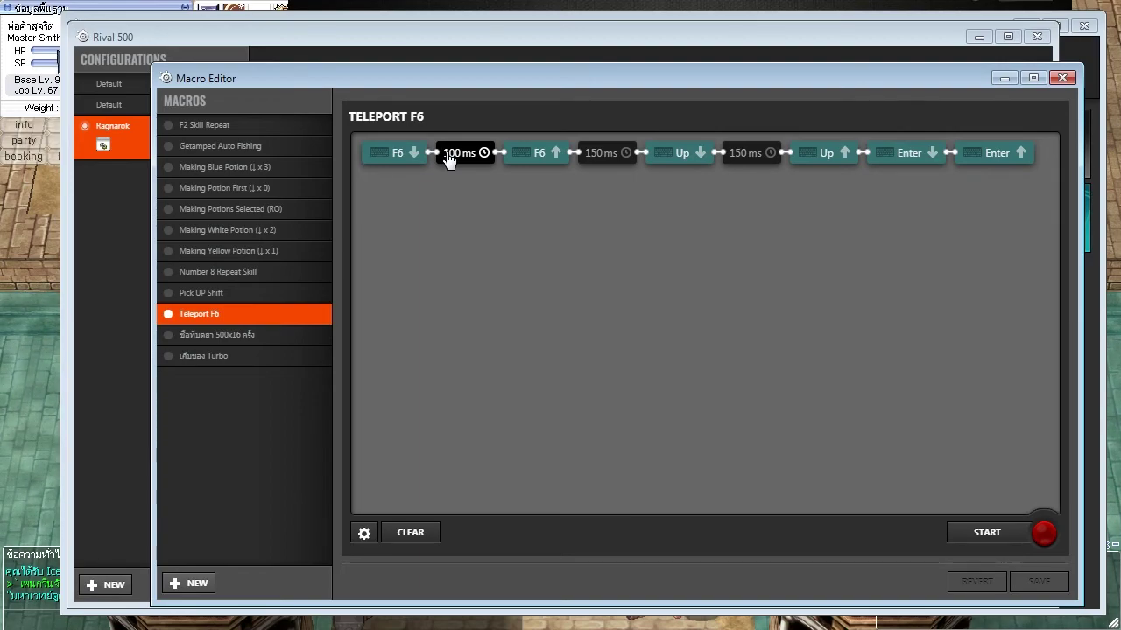
left_click_drag(443, 80, 403, 73)
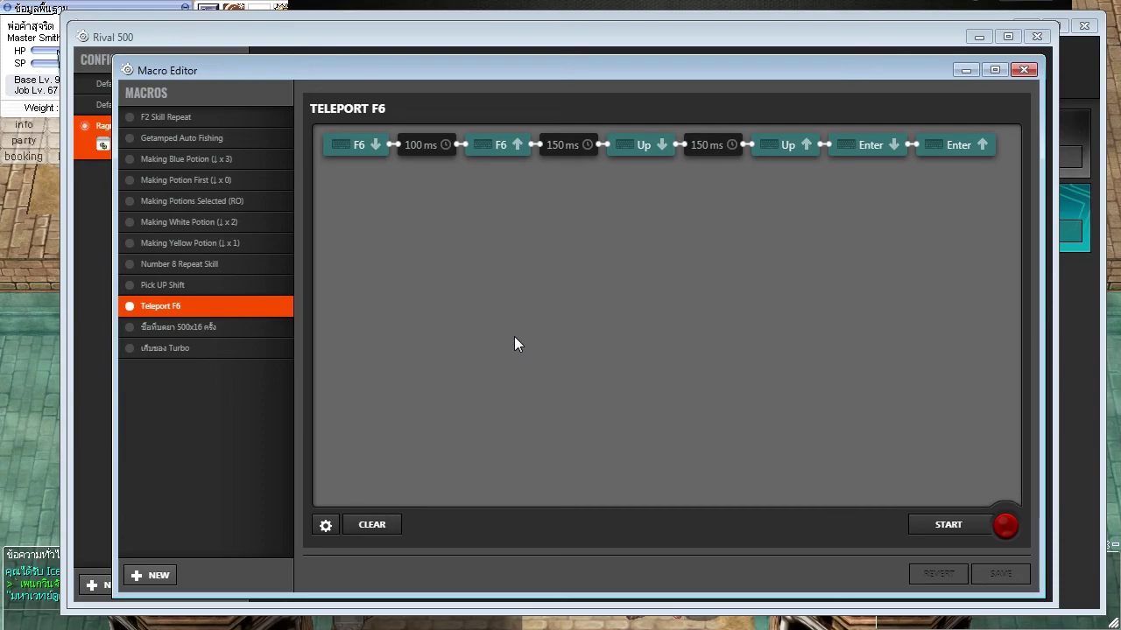
Return to the Rival 500's Ragnarok configuration and view the mouse's button layout from its left side and from above
left_click(88, 442)
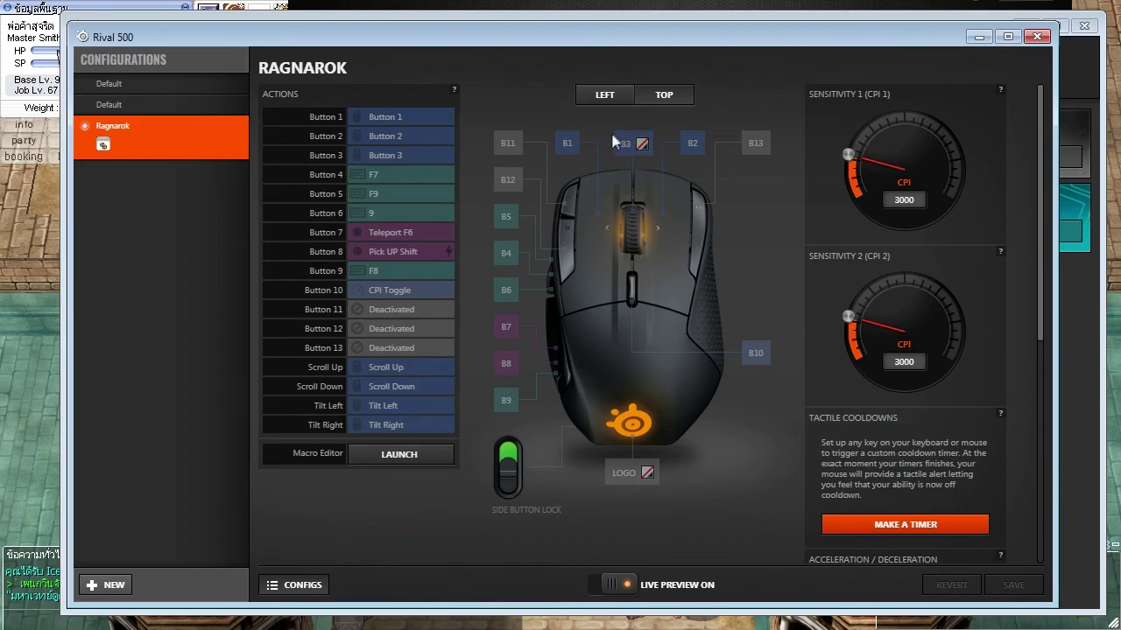
left_click(623, 99)
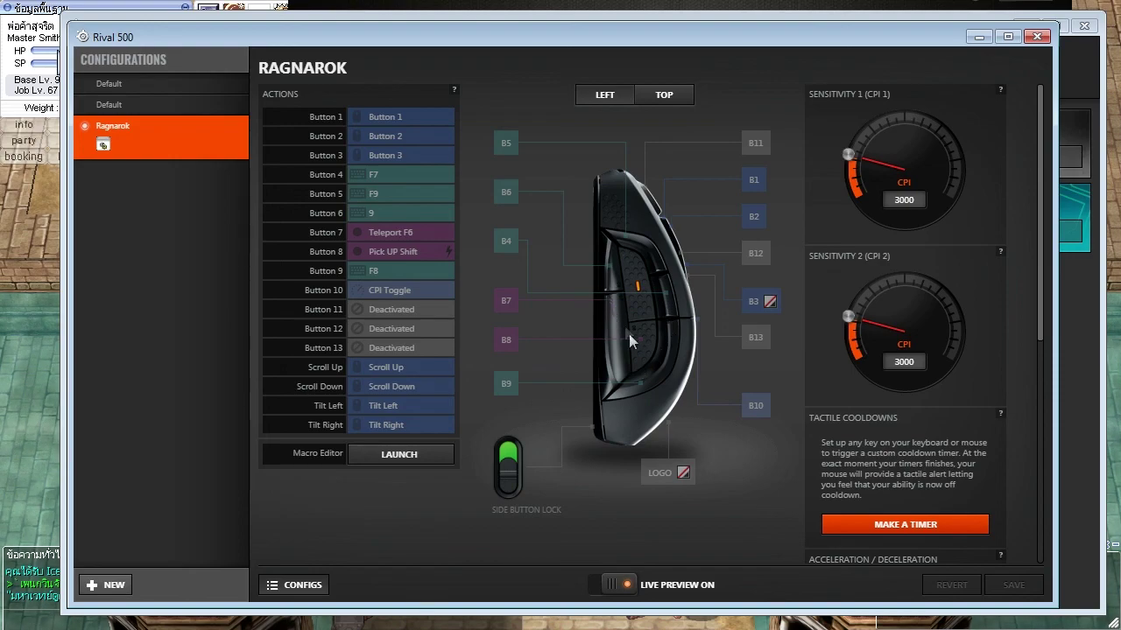
left_click(658, 96)
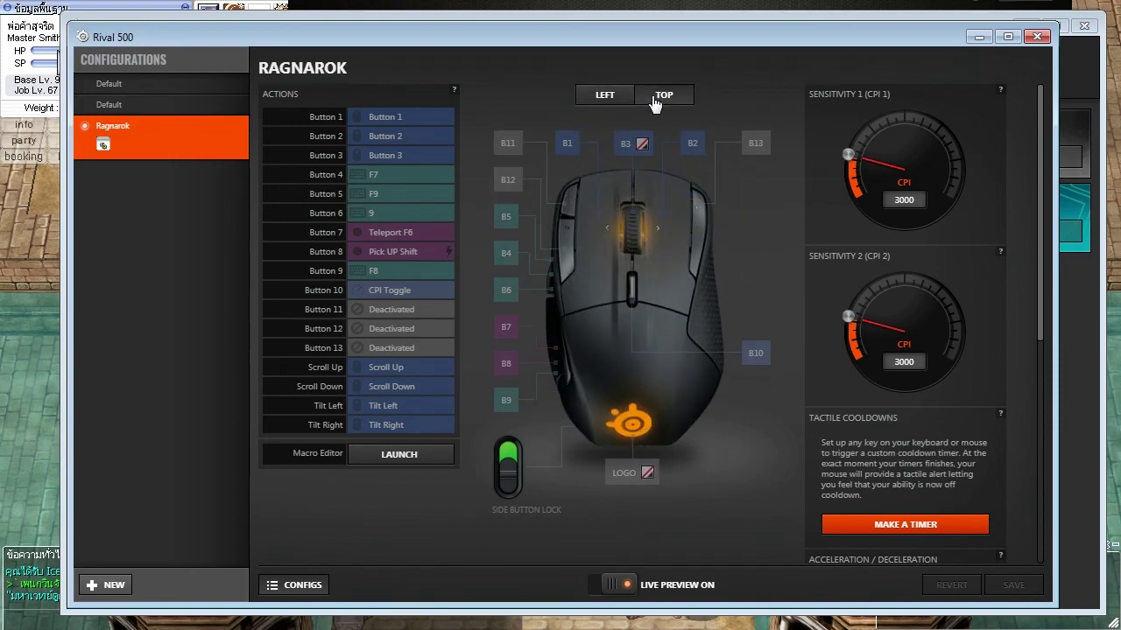